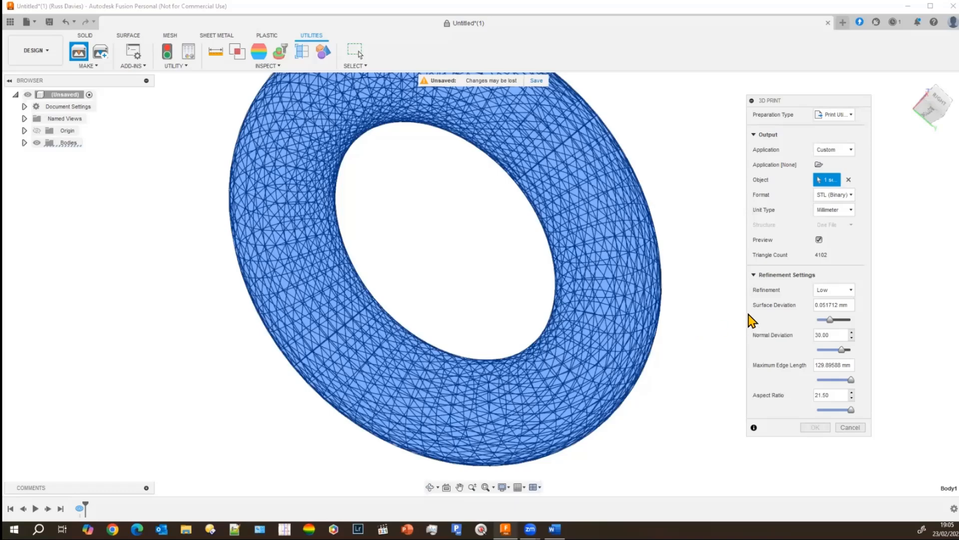
Set the torus's 3D print mesh refinement to High and examine the triangle preview up close.
click(851, 292)
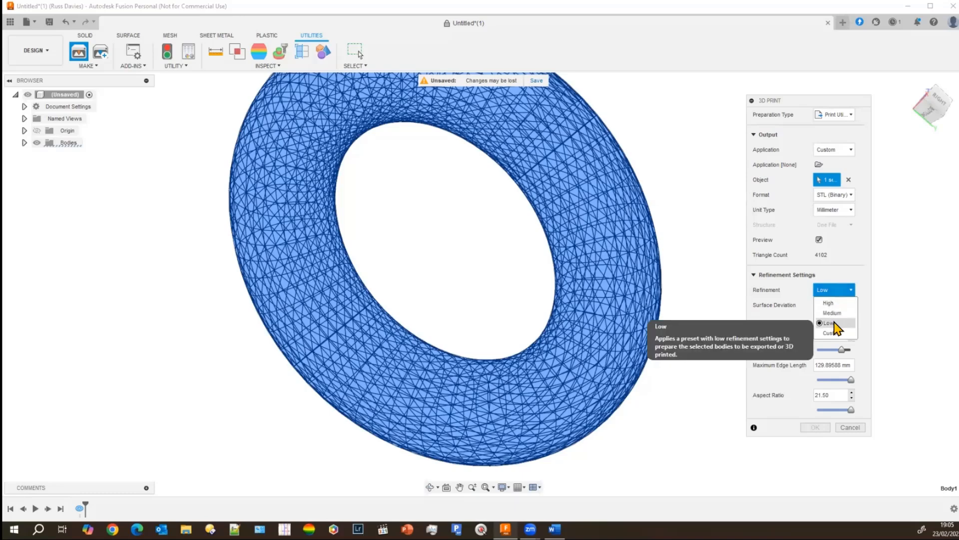
click(831, 304)
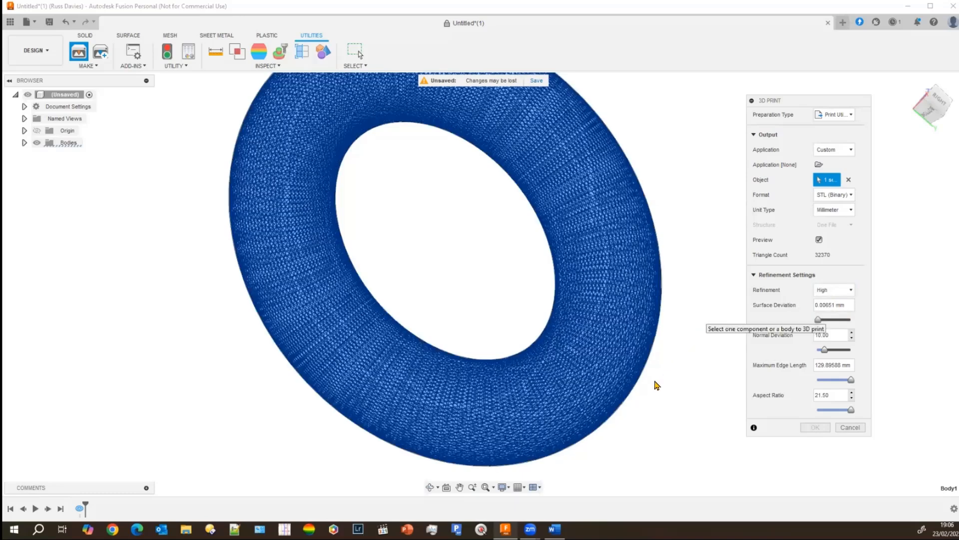
scroll(637, 367, up, 3)
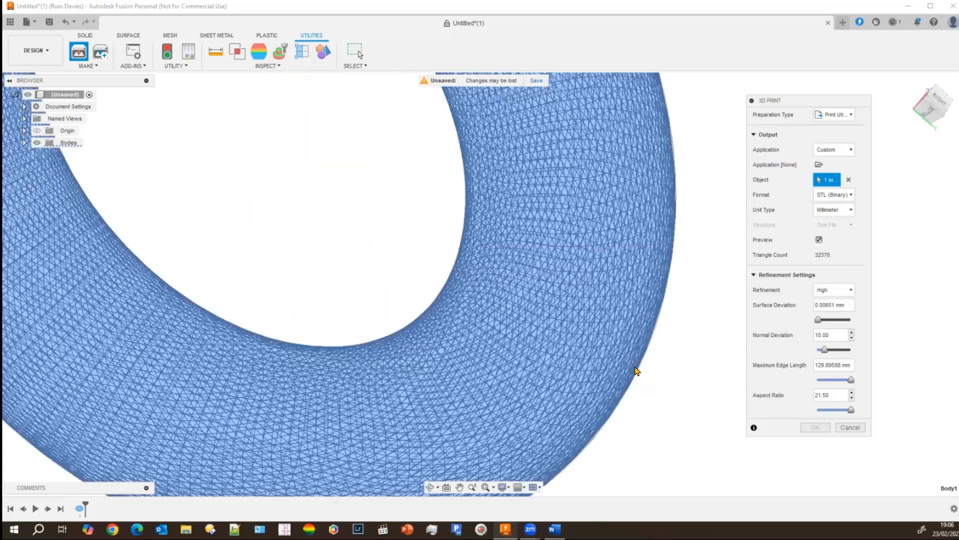
scroll(639, 366, up, 4)
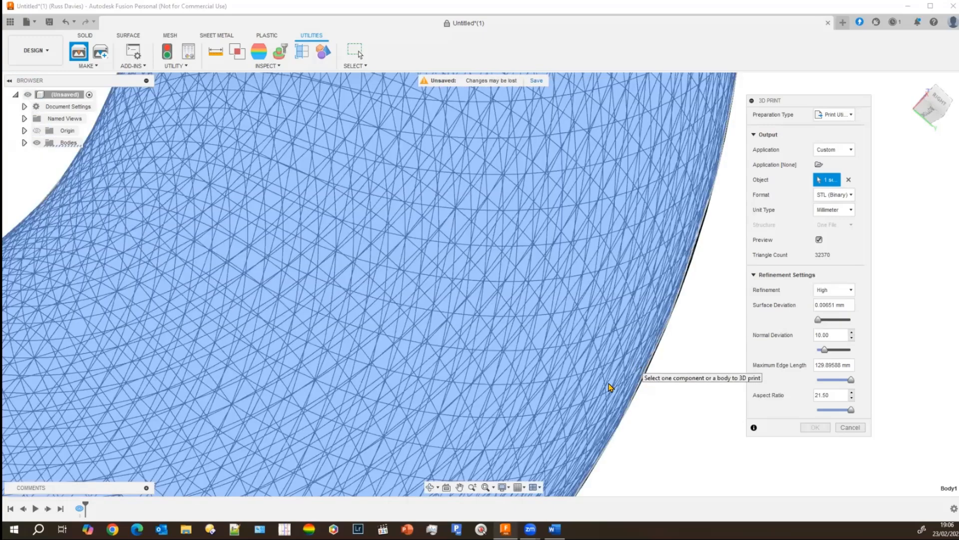
scroll(609, 385, up, 2)
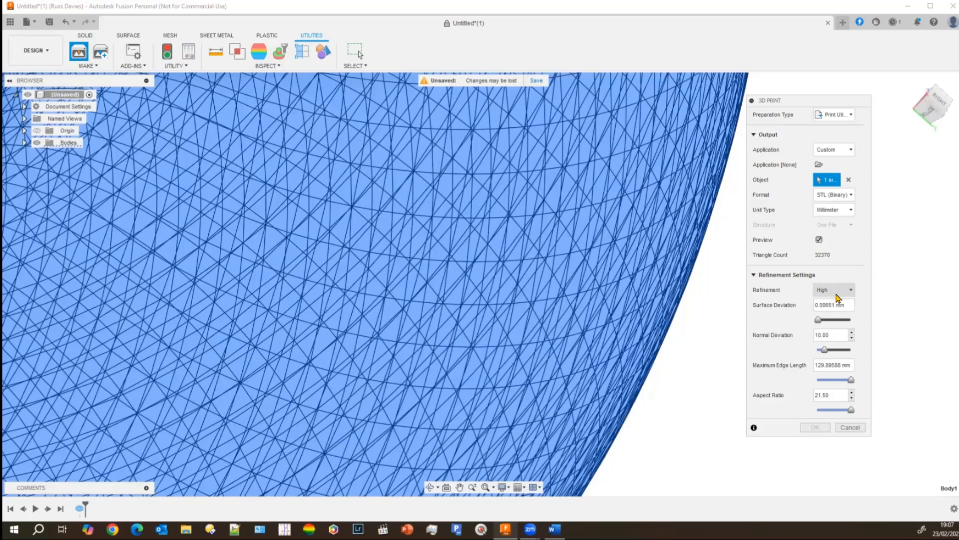
Switch the mesh refinement to Low, compare the triangle preview on the whole torus, and leave the 3D print setup without exporting.
click(850, 292)
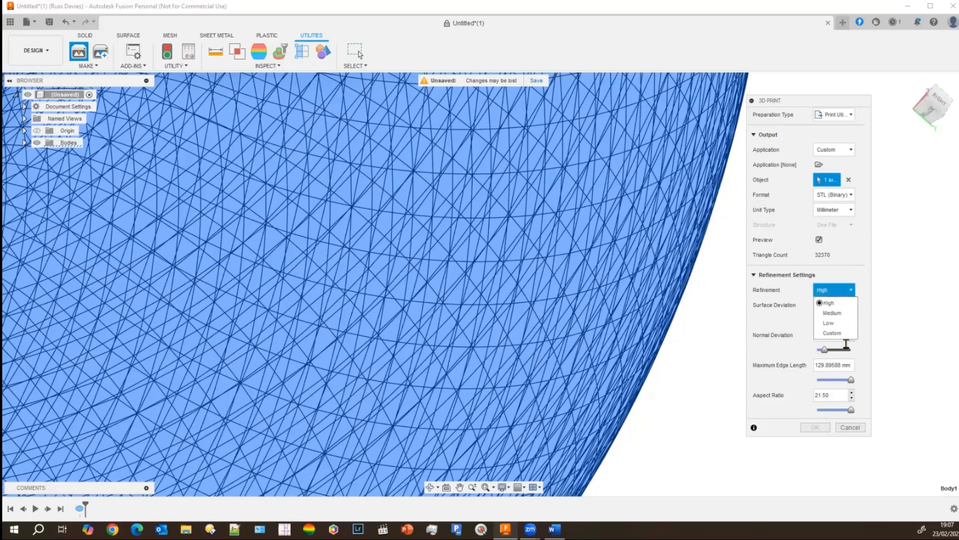
click(828, 323)
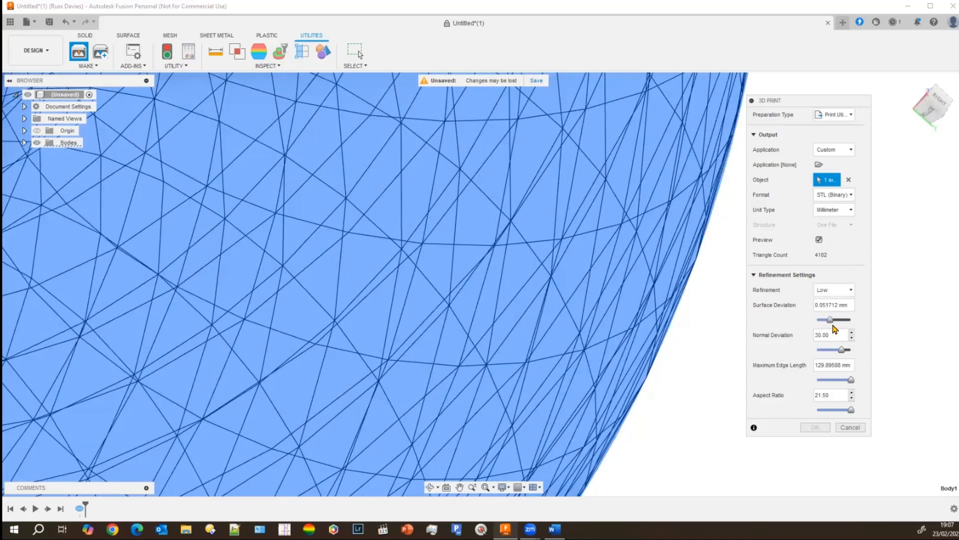
mouse_move(746, 433)
scroll(708, 355, down, 2)
scroll(708, 359, down, 5)
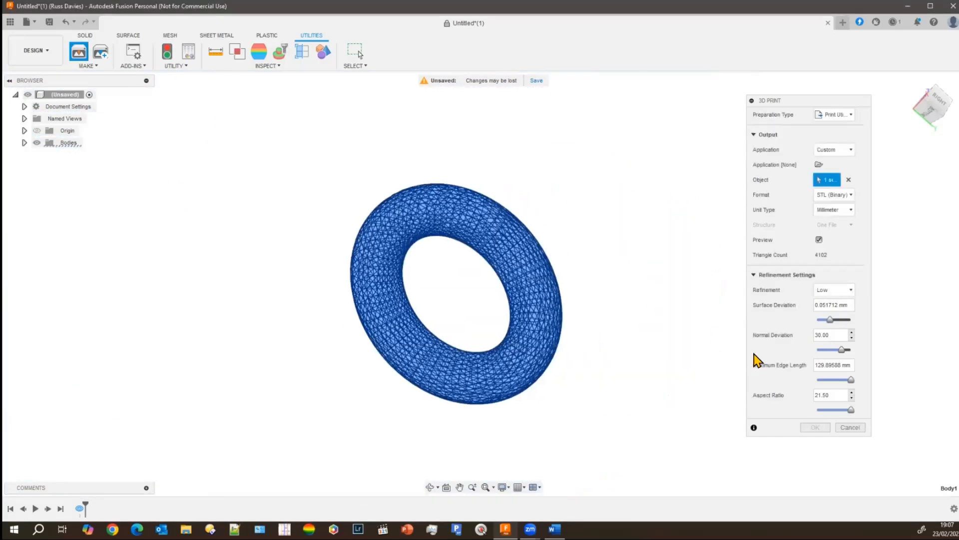
click(852, 427)
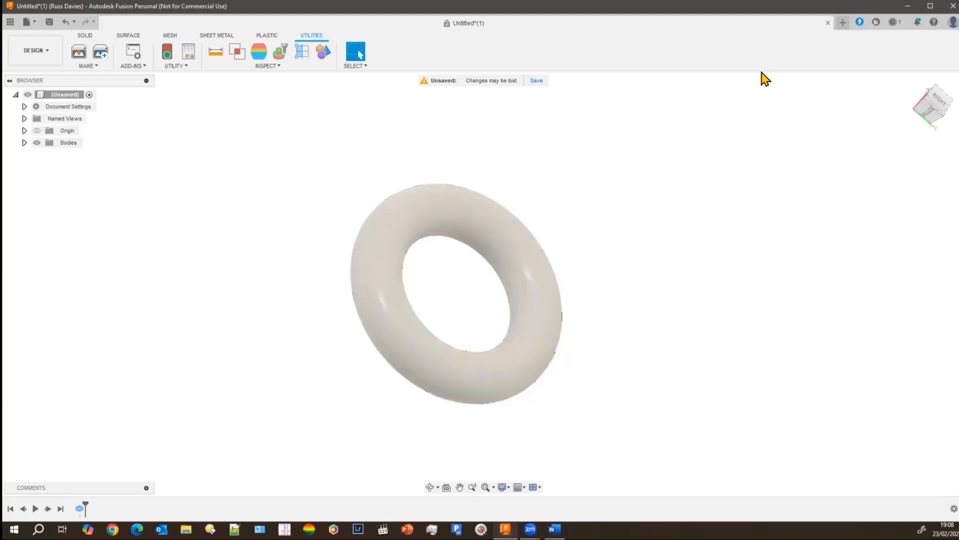
Create a new design and insert the mesh file Upright_wings_V5.stl from the computer's Servo Brackets folder in millimetres.
click(842, 23)
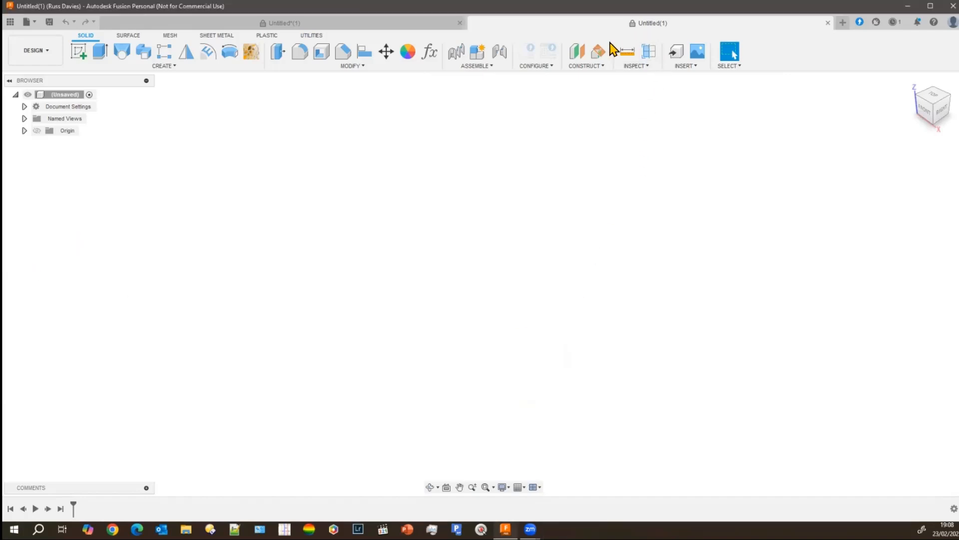
click(686, 66)
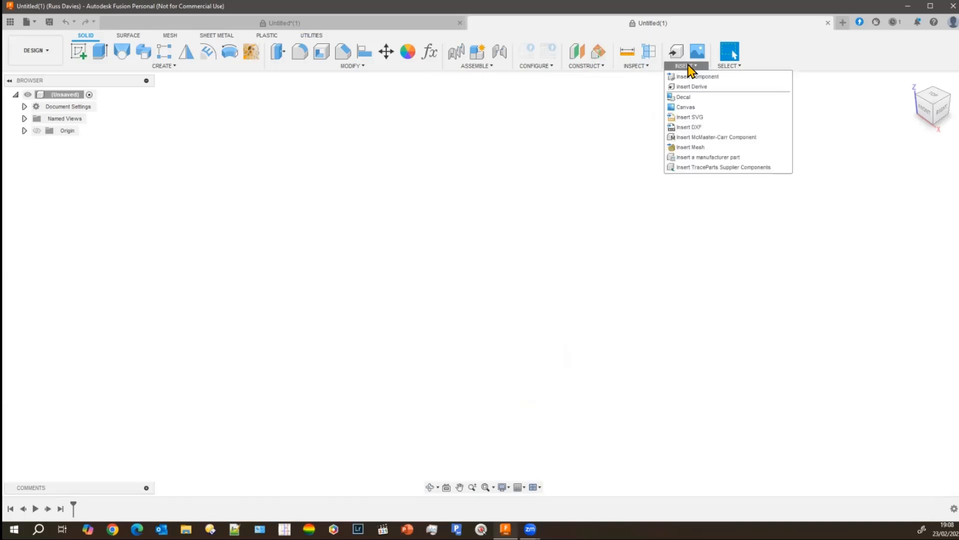
click(700, 148)
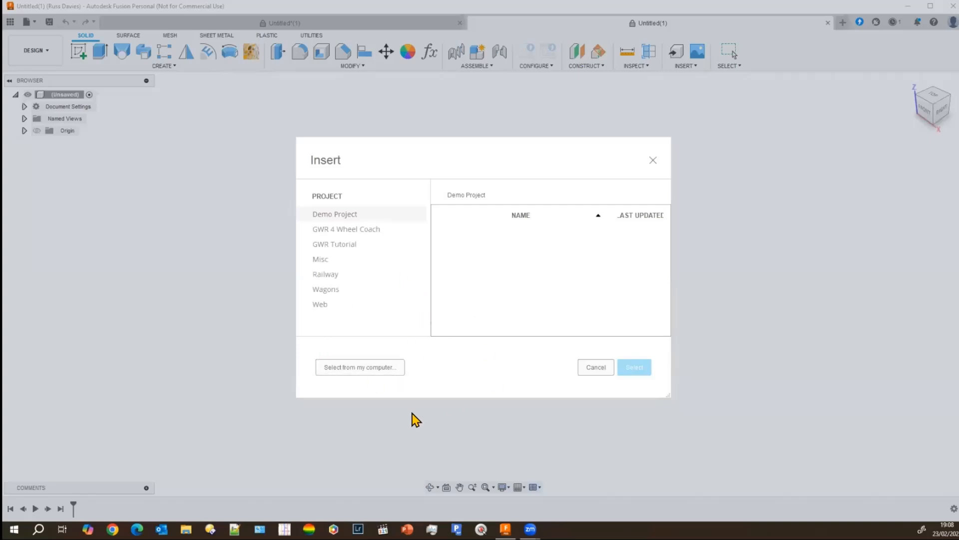
click(361, 367)
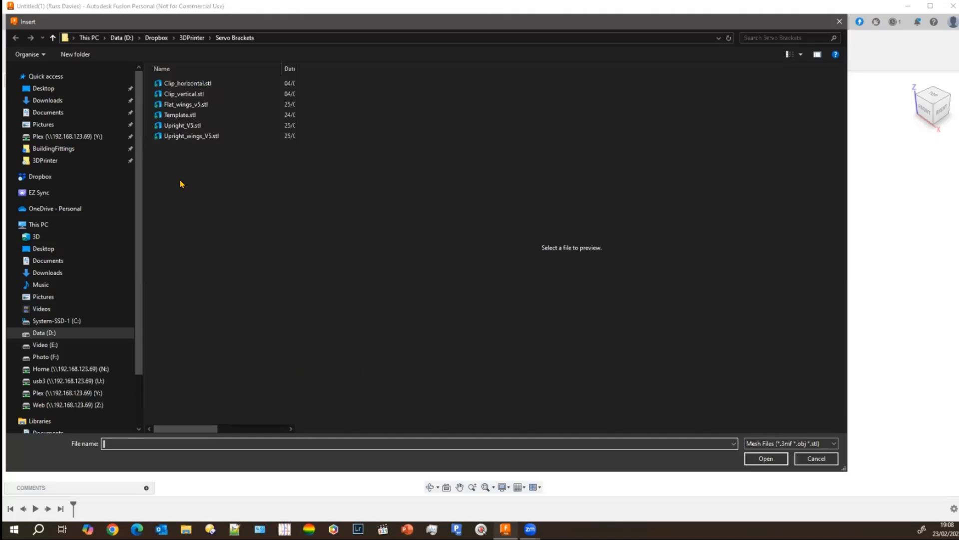
click(183, 137)
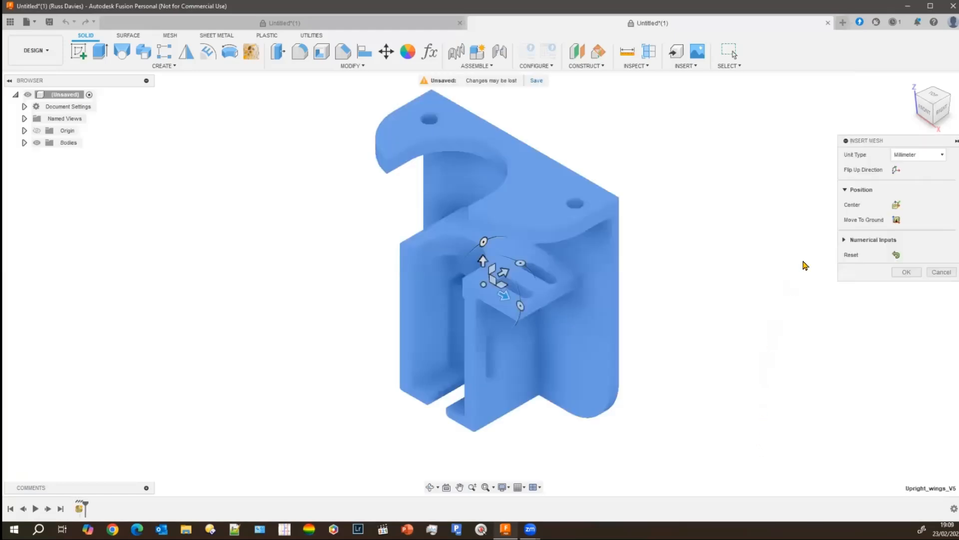
drag(837, 143, 696, 139)
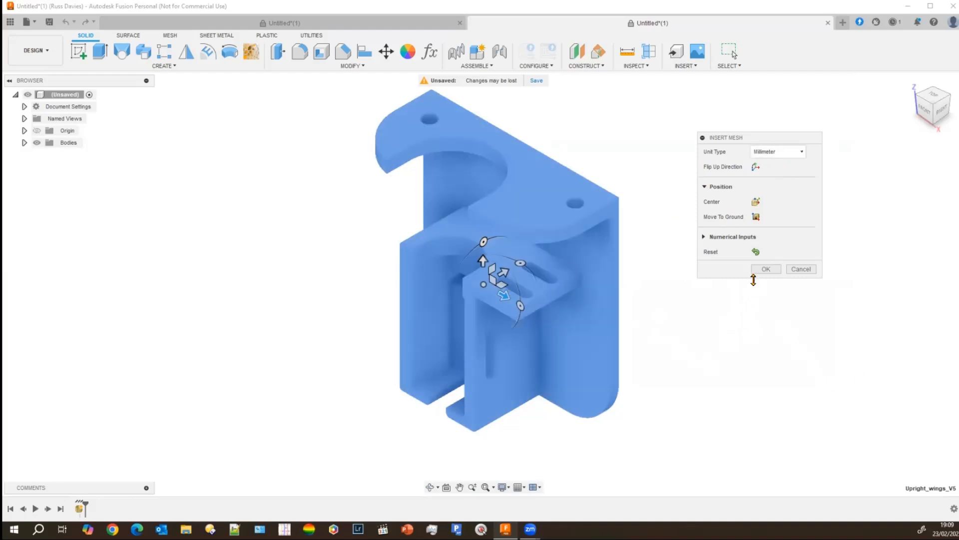
click(764, 270)
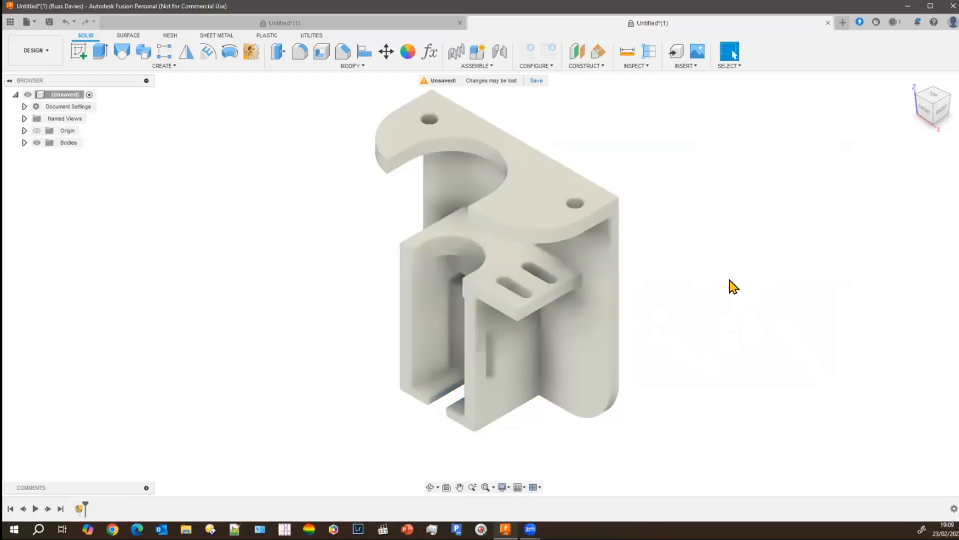
Try to extrude the large flat back face of the inserted bracket mesh.
scroll(728, 284, down, 2)
shift+middle_drag(723, 291, 724, 268)
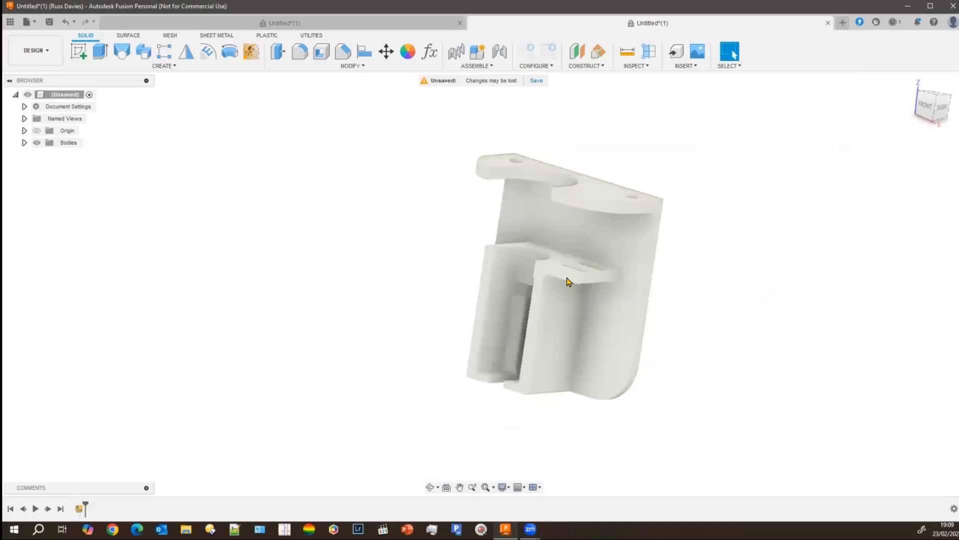
shift+middle_drag(747, 336, 674, 300)
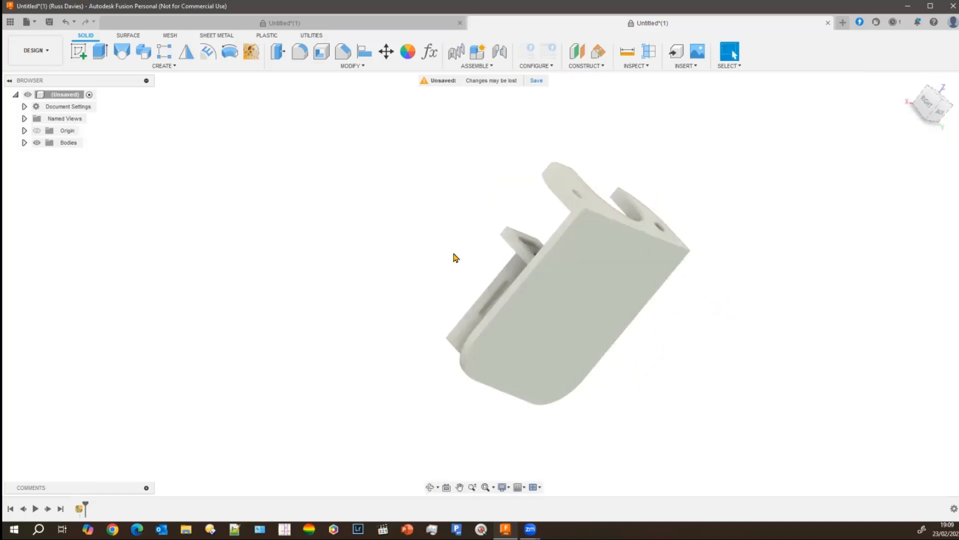
middle_drag(452, 257, 294, 236)
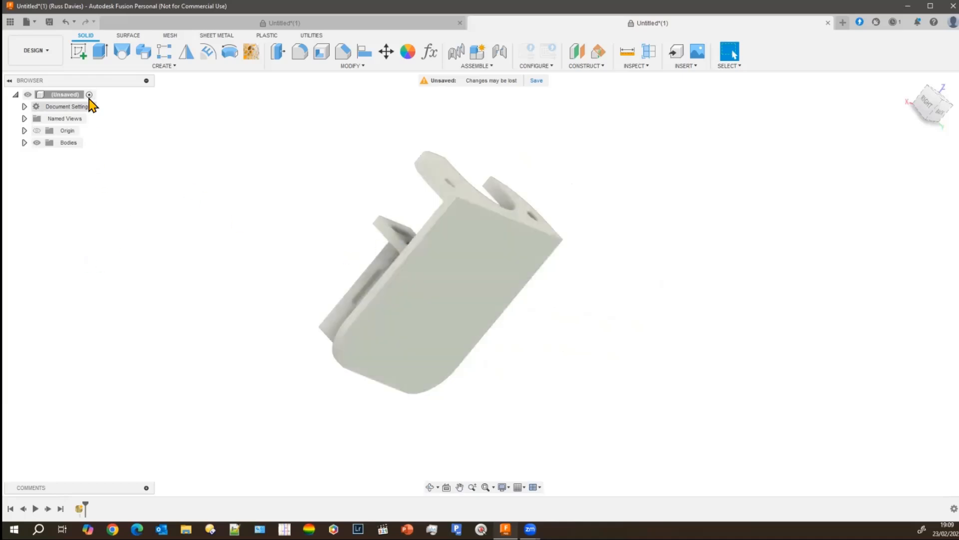
click(100, 54)
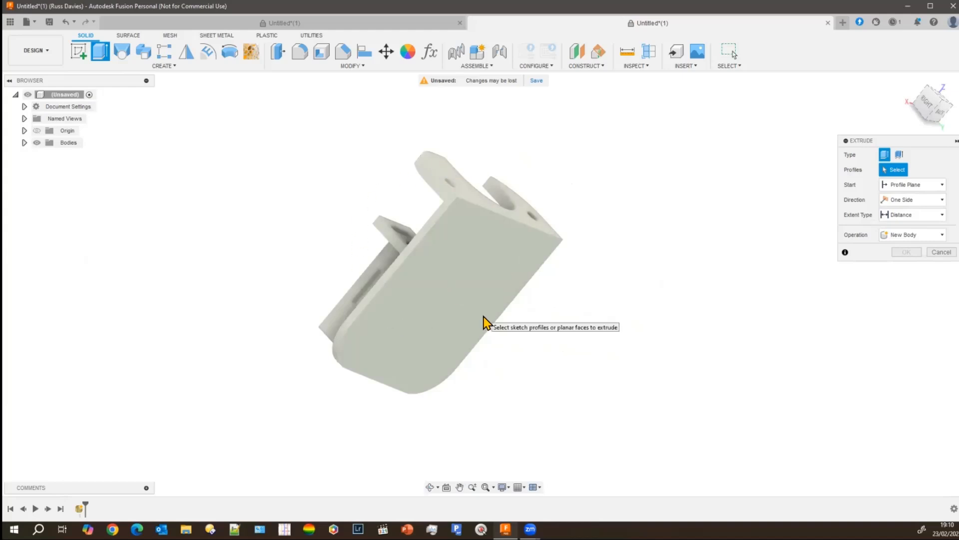
click(942, 252)
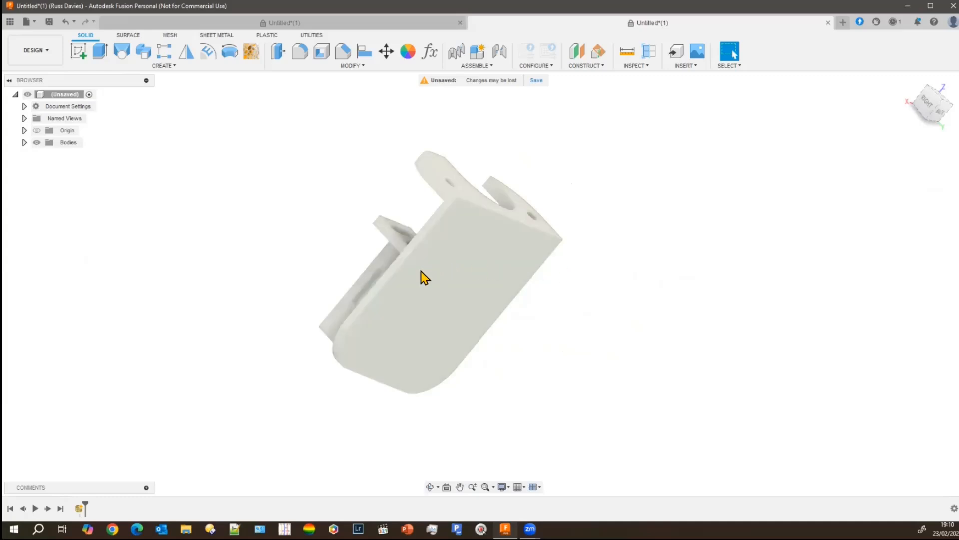
Convert the whole bracket mesh to a solid body using the Parametric operation.
shift+middle_drag(425, 277, 389, 377)
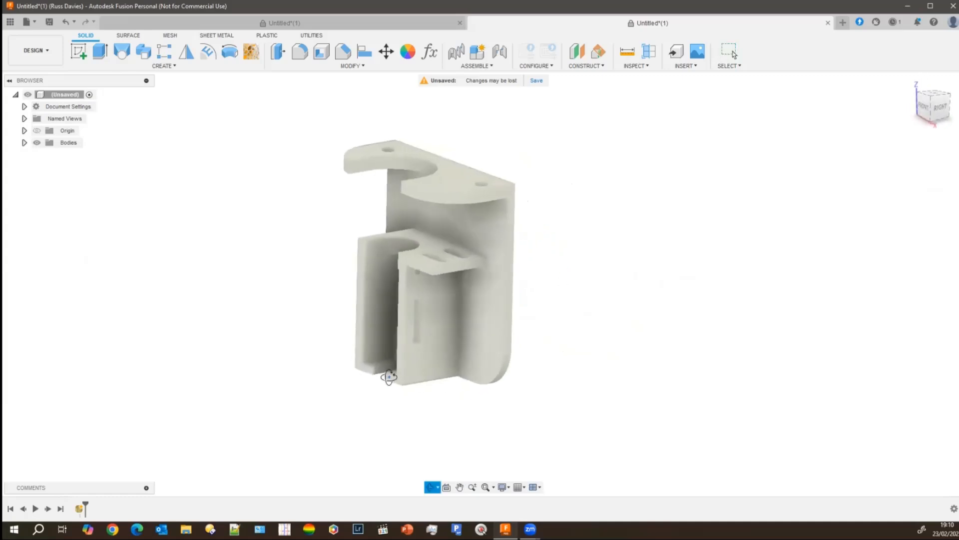
middle_drag(315, 269, 340, 295)
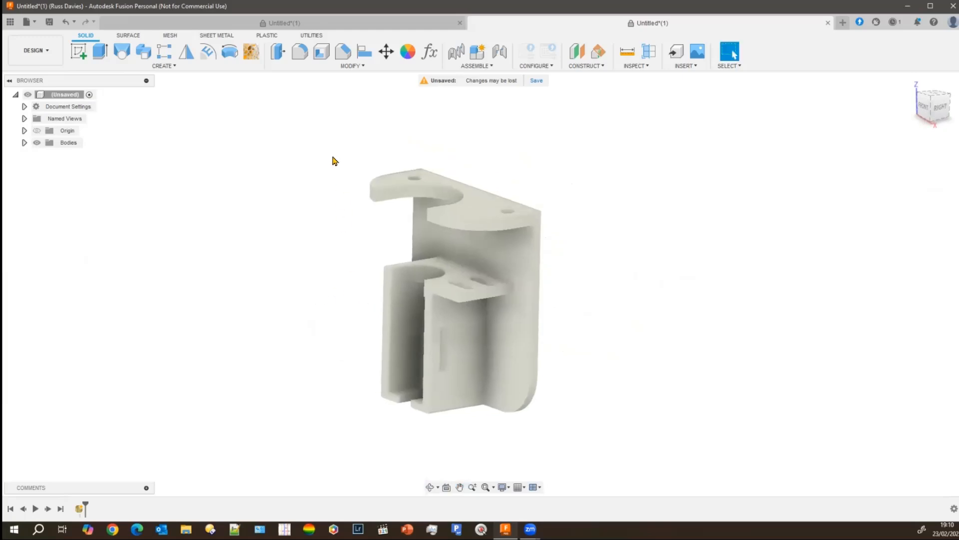
drag(320, 143, 602, 446)
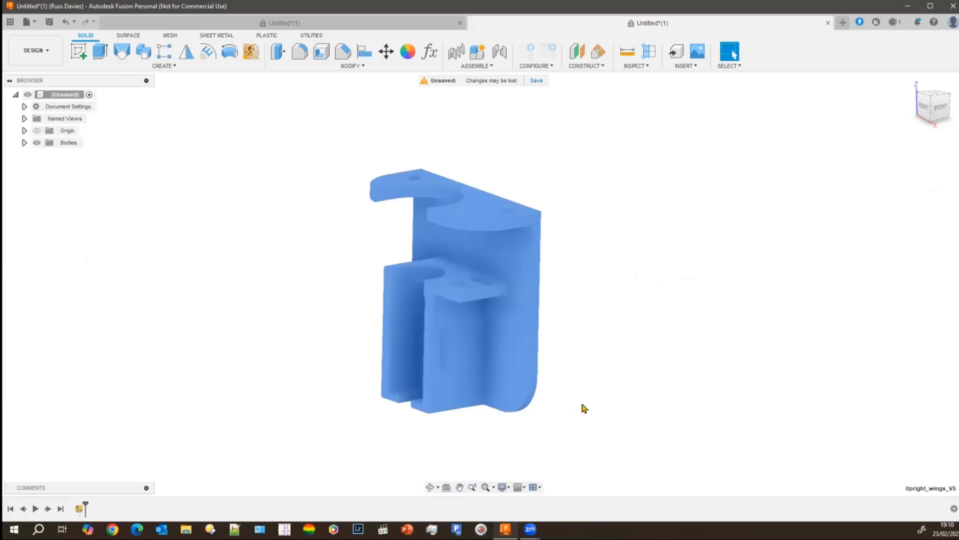
click(170, 36)
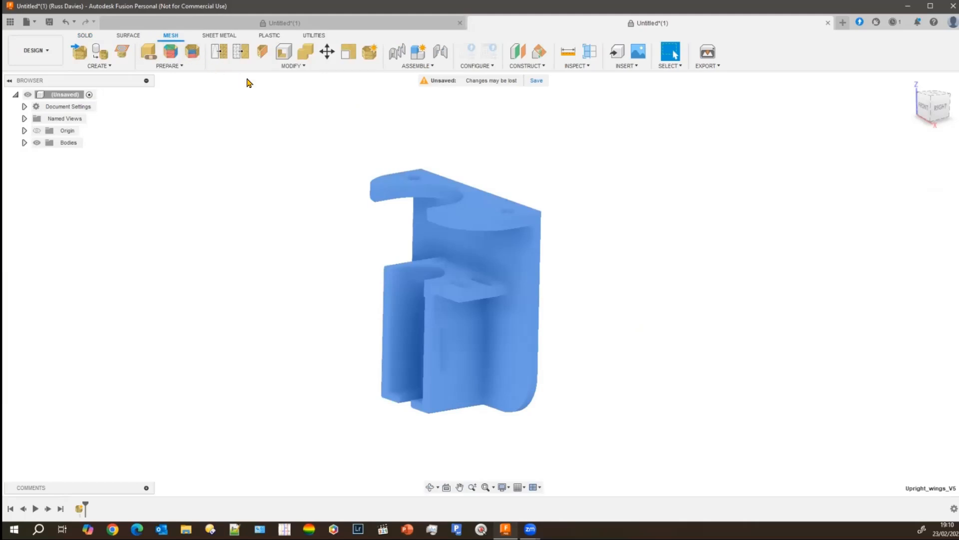
click(294, 67)
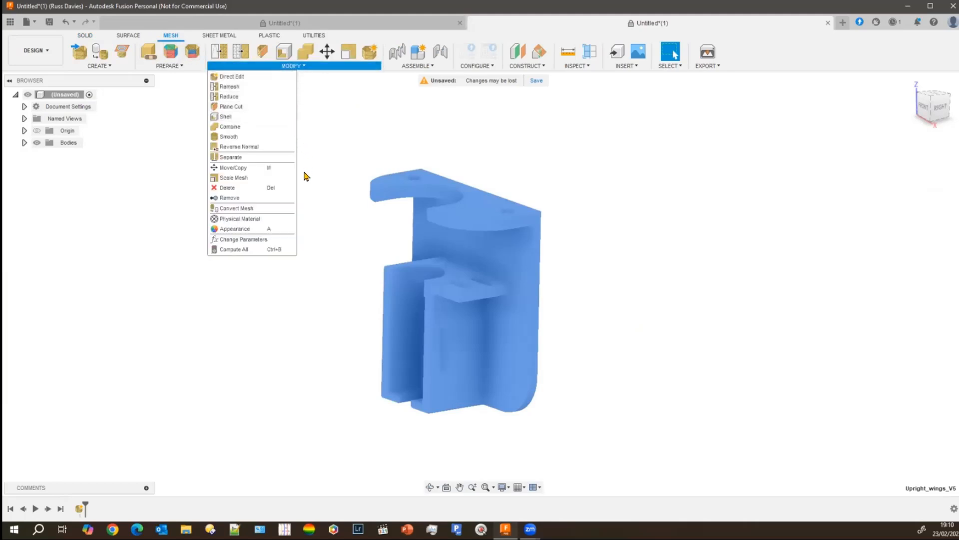
click(259, 213)
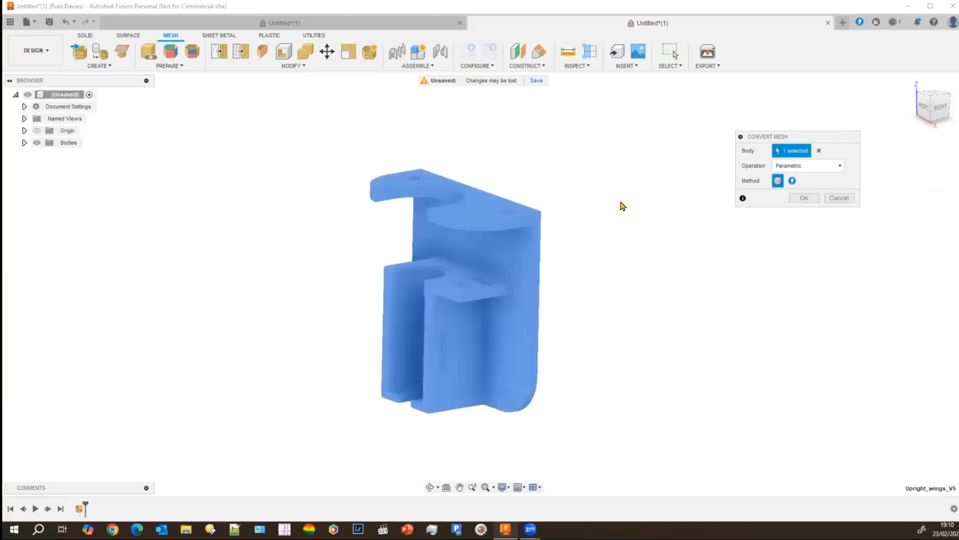
drag(801, 136, 666, 122)
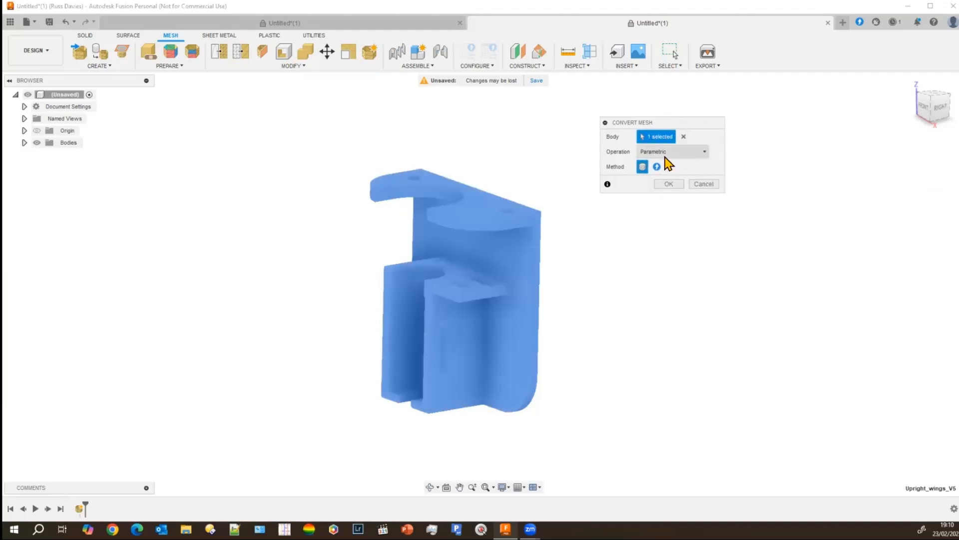
click(702, 153)
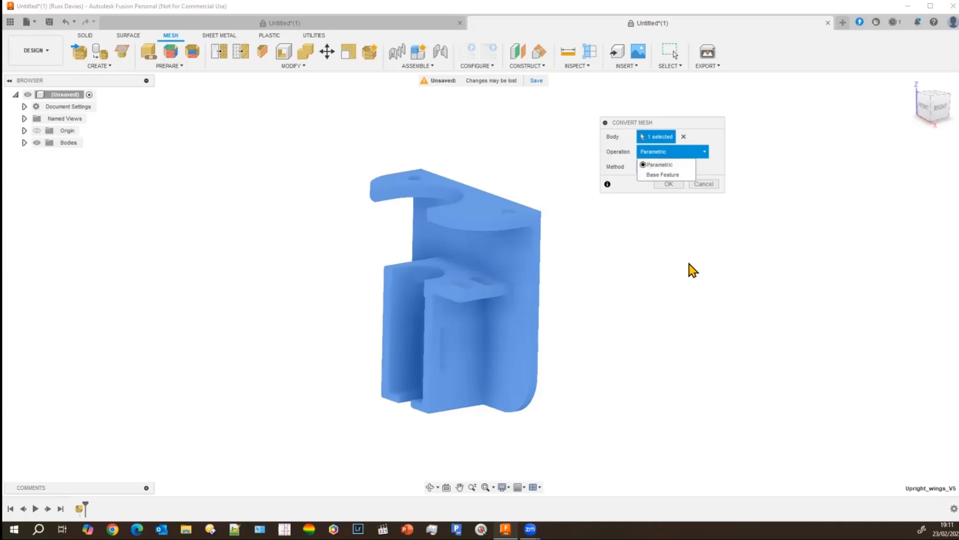
click(667, 258)
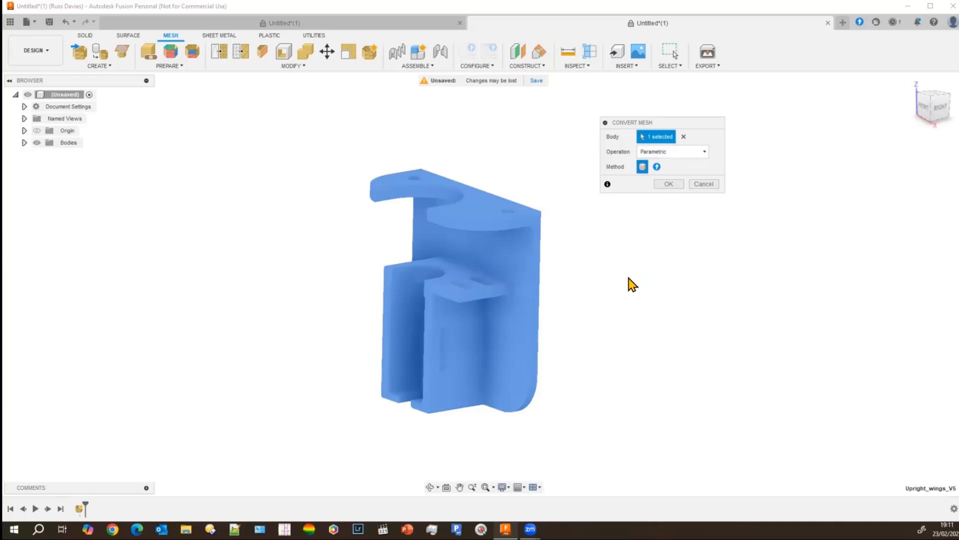
click(667, 186)
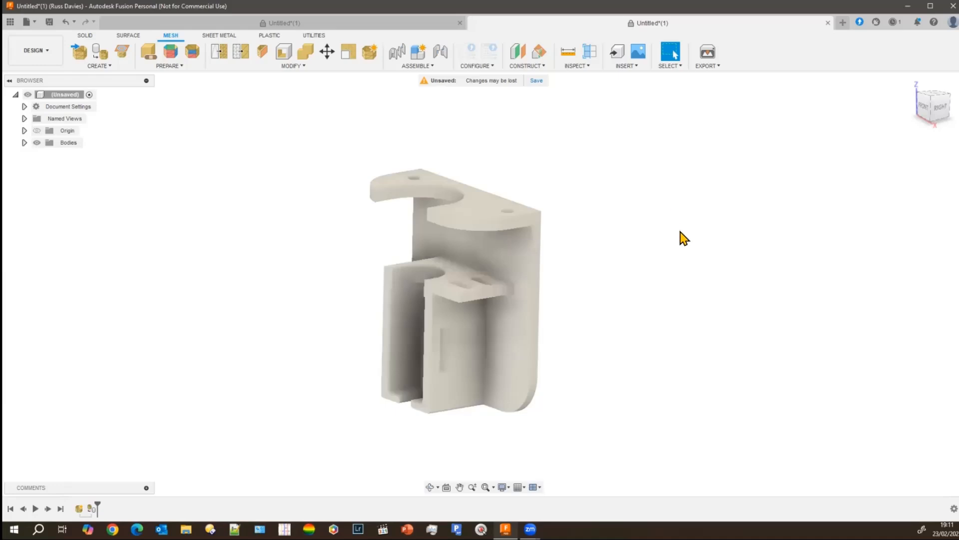
Try to extrude the triangular facet on the bracket's large flat back face by -2 mm.
shift+middle_drag(691, 338, 612, 292)
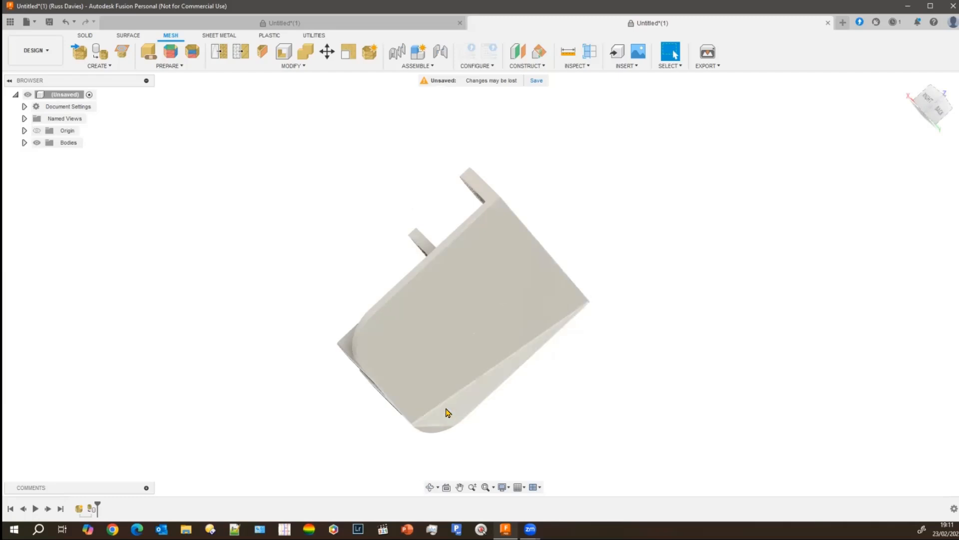
mouse_move(161, 365)
shift+middle_down()
mouse_move(182, 366)
mouse_move(170, 358)
shift+middle_up()
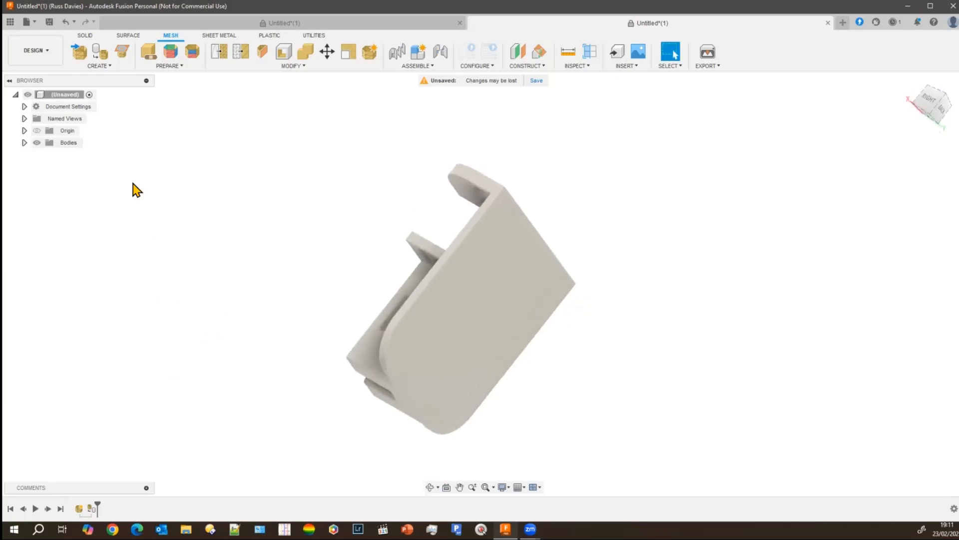
click(84, 36)
click(99, 53)
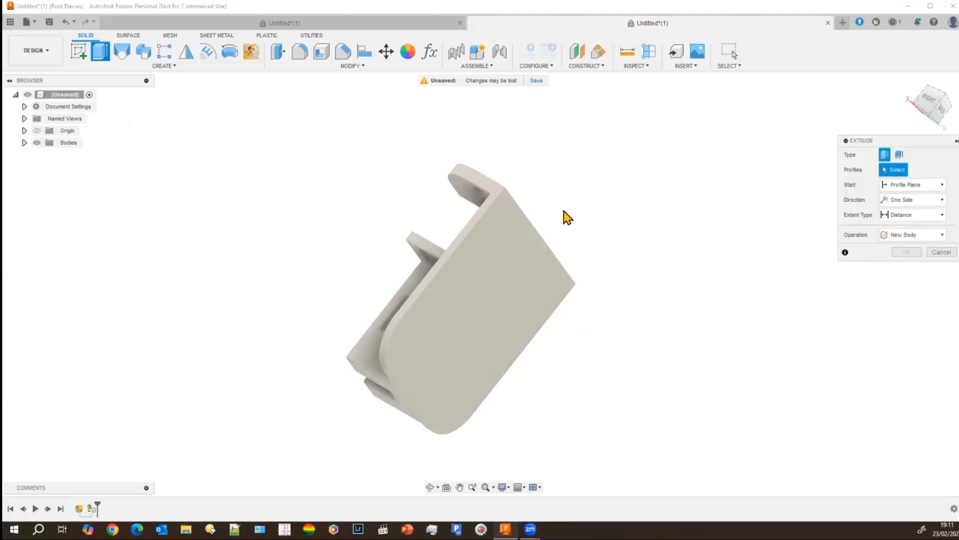
click(502, 251)
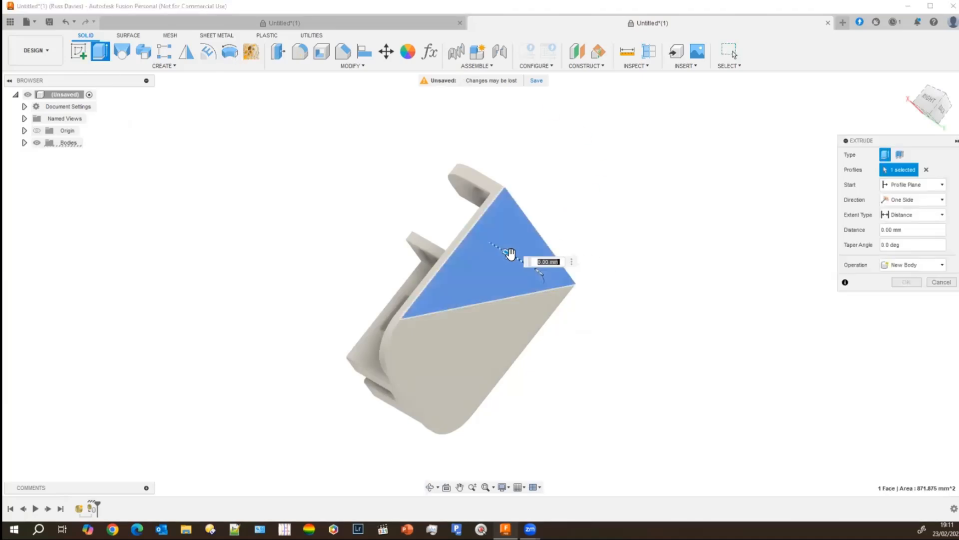
drag(505, 253, 535, 265)
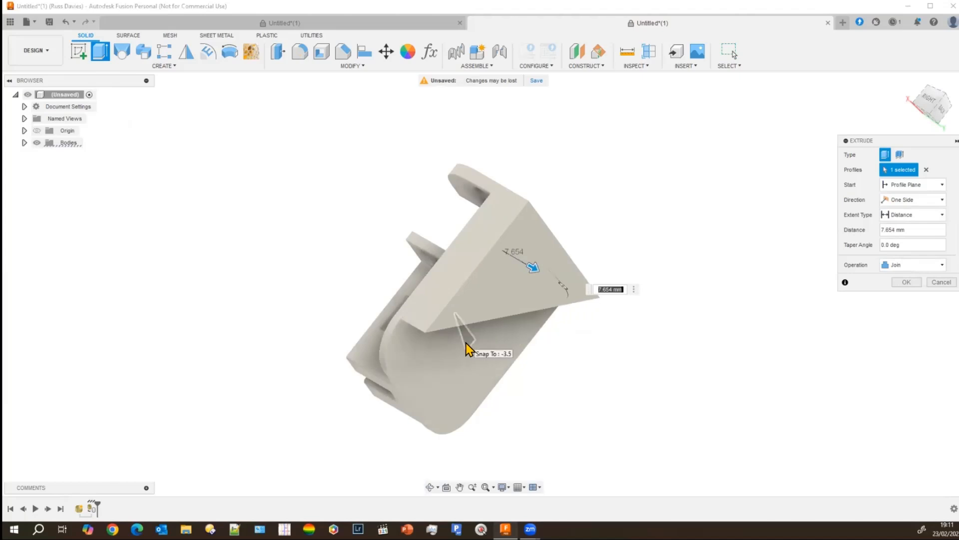
text(-2)
key(Return)
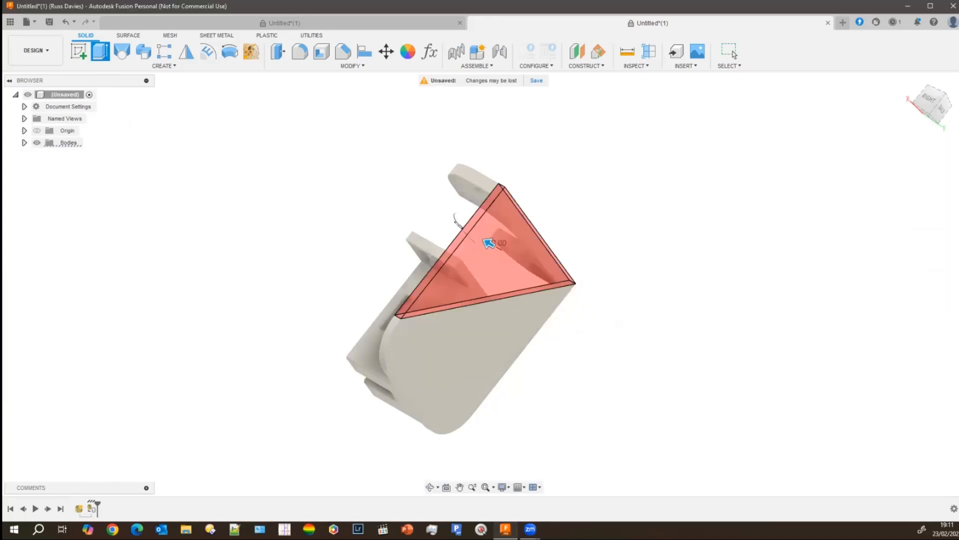
Delete the triangular facet on the large flat back face to merge it with the rest of that face.
shift+middle_drag(621, 375, 614, 364)
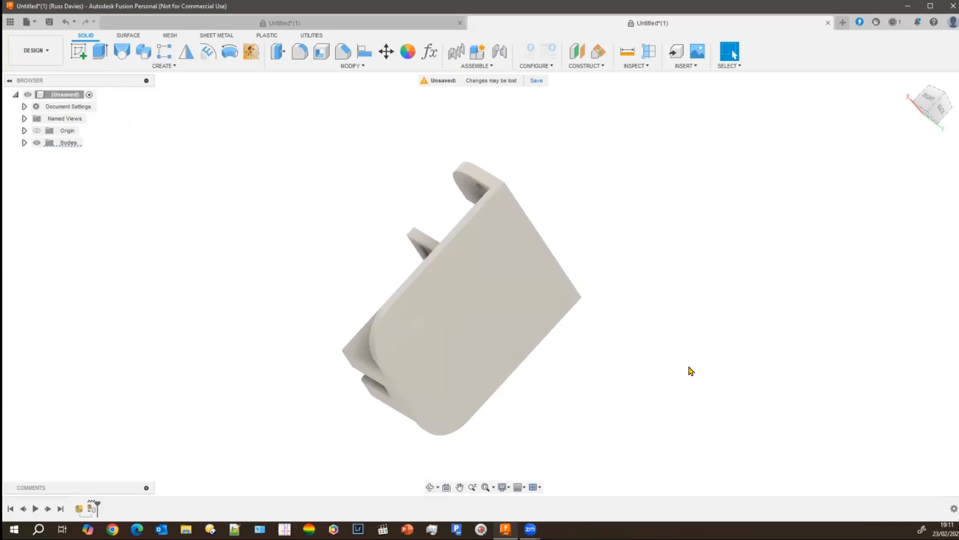
click(497, 245)
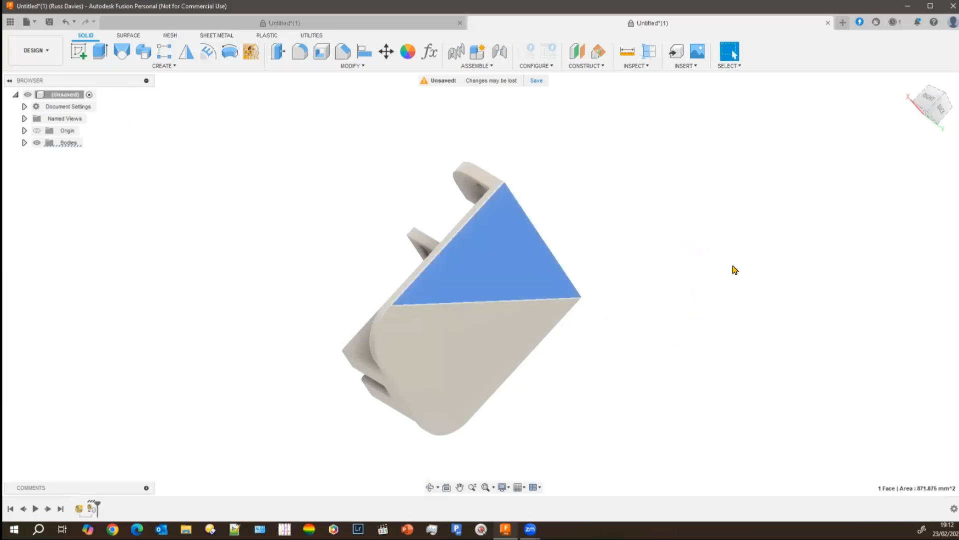
key(Delete)
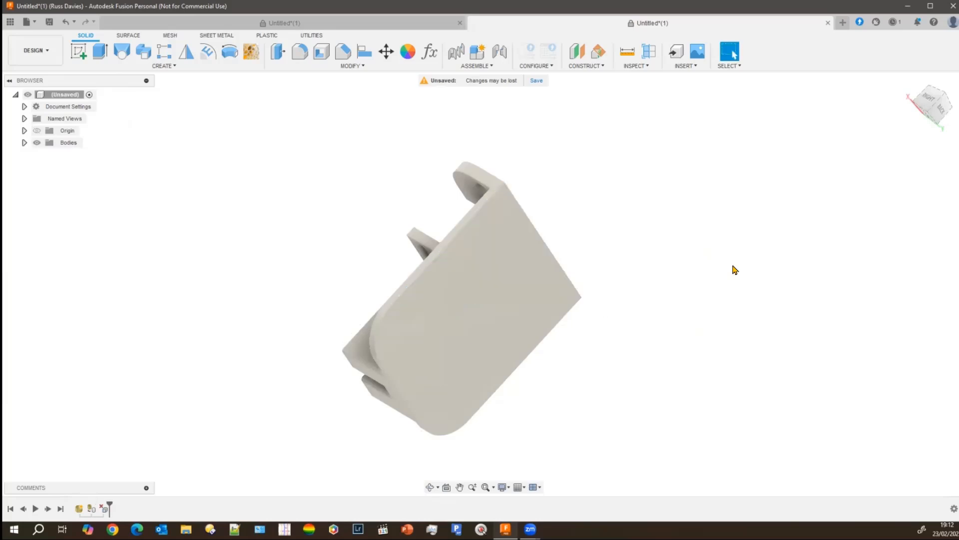
Try to extrude the whole merged back face outward by about 1.19 mm.
click(472, 331)
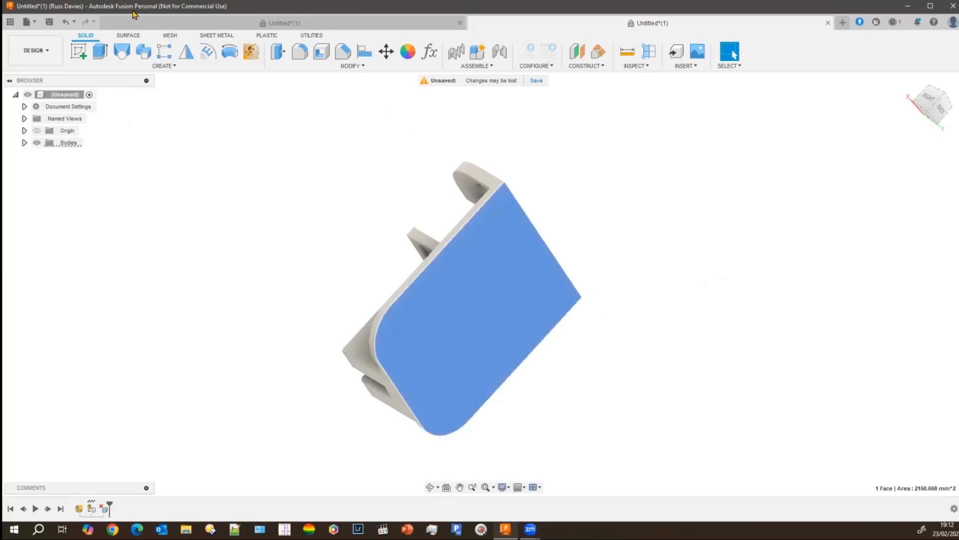
click(102, 51)
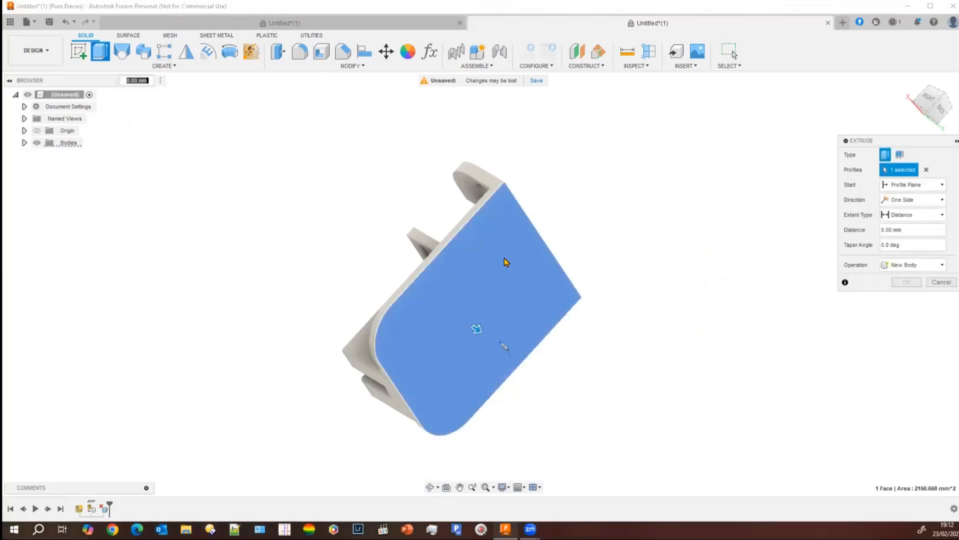
mouse_move(478, 328)
mouse_down()
mouse_move(597, 375)
mouse_move(563, 366)
mouse_move(498, 454)
mouse_move(488, 327)
mouse_up()
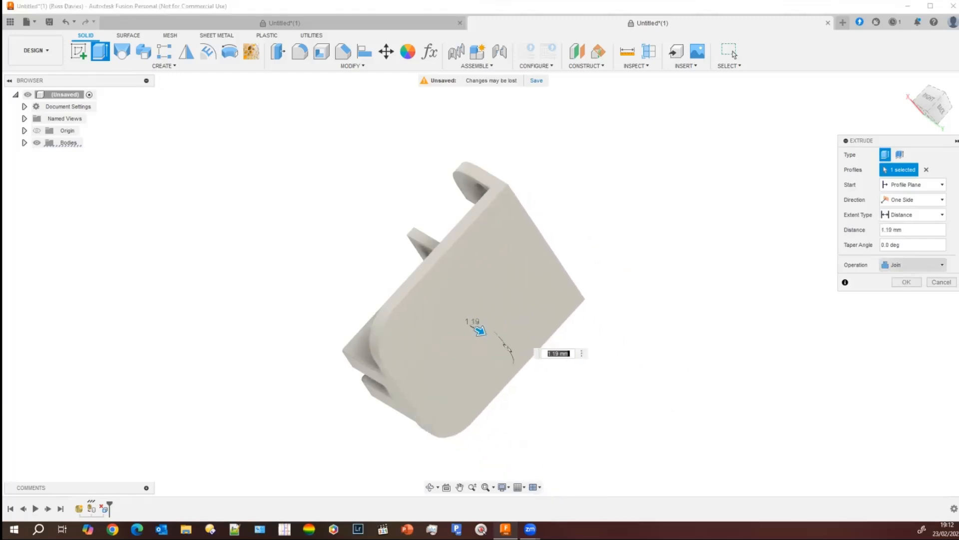
key(Return)
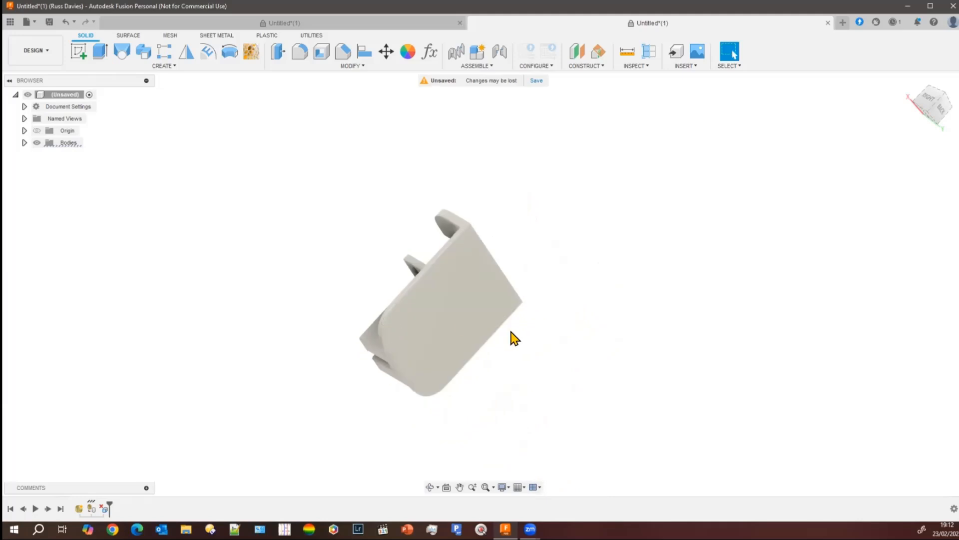
Try to extrude the small triangular facet at the end of the slotted side wall by about 4.3 mm, and cancel it.
shift+middle_drag(514, 336, 372, 270)
scroll(323, 362, up, 5)
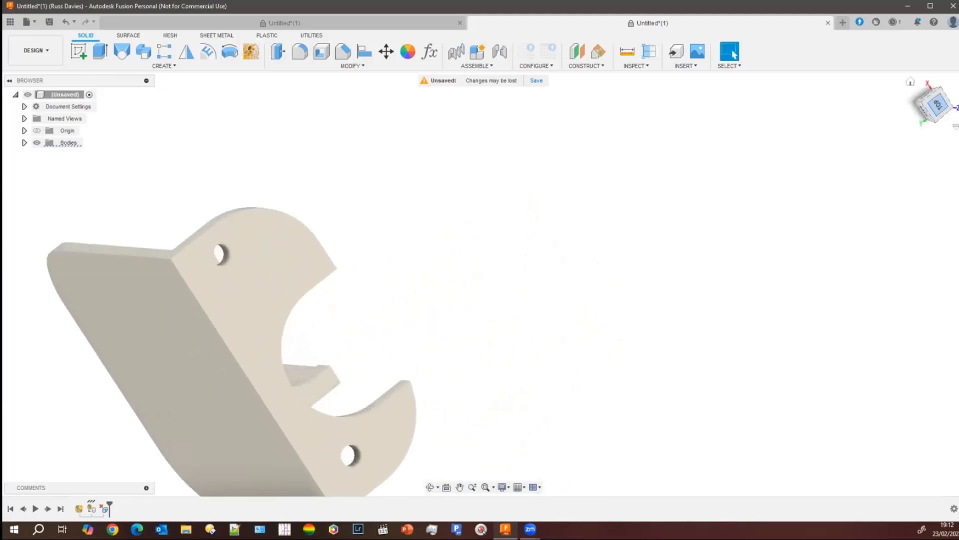
click(938, 105)
middle_drag(474, 246, 544, 314)
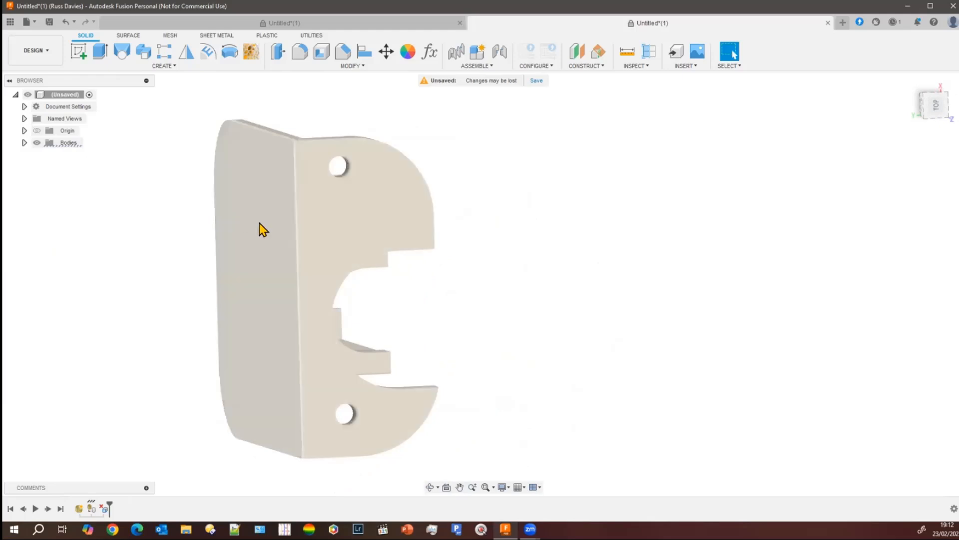
shift+middle_drag(563, 328, 409, 266)
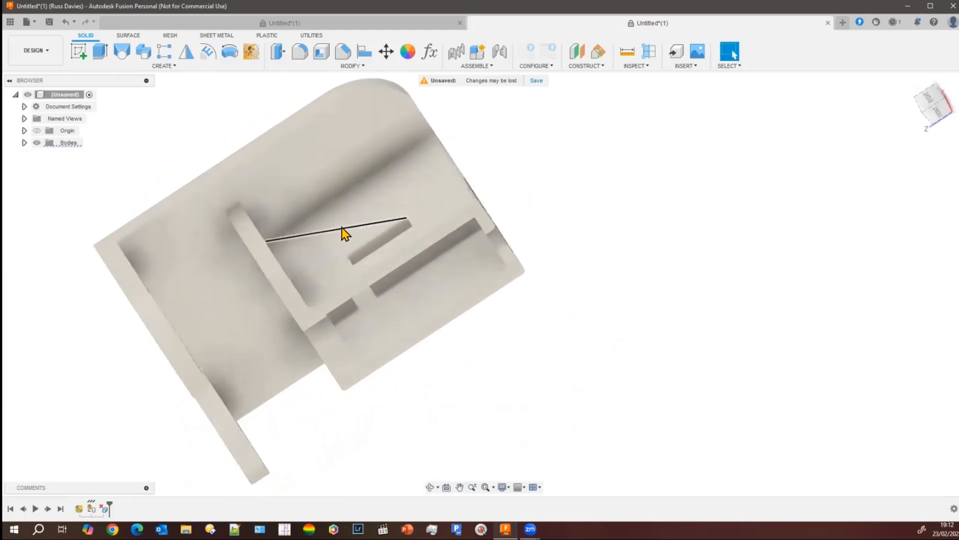
scroll(353, 218, up, 2)
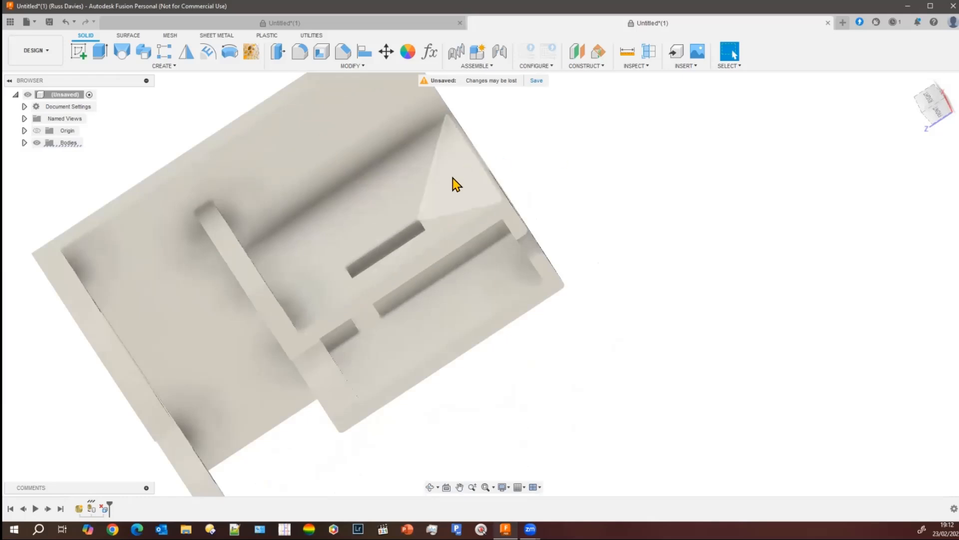
click(456, 186)
click(101, 58)
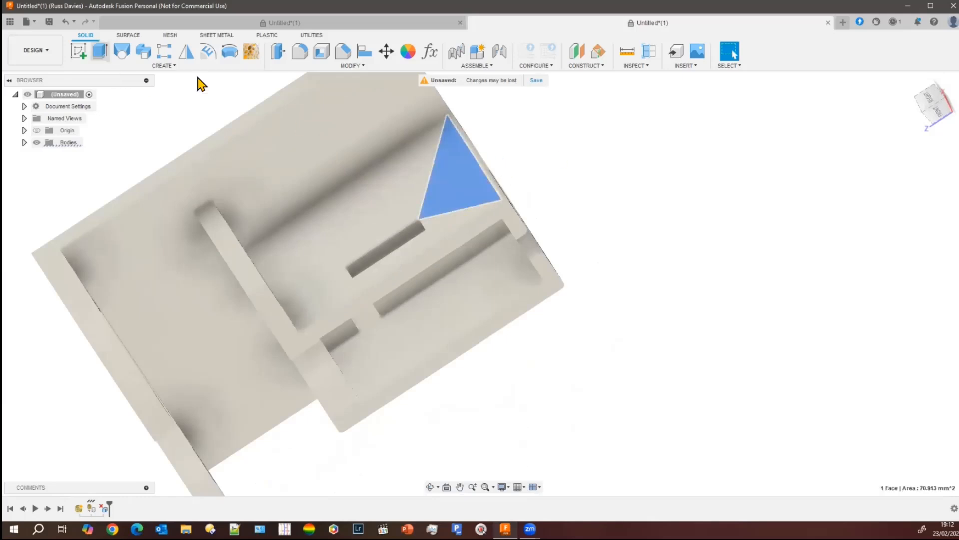
drag(448, 175, 426, 150)
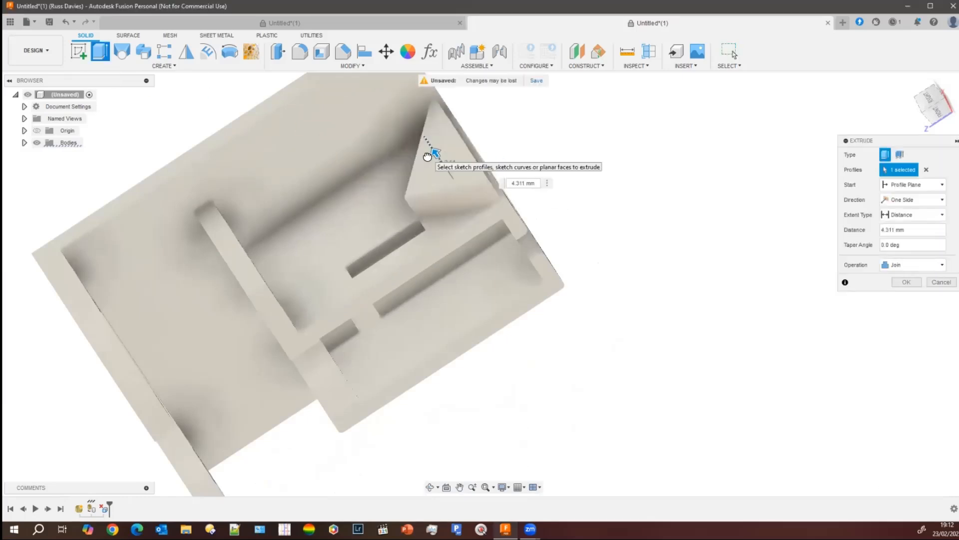
click(942, 282)
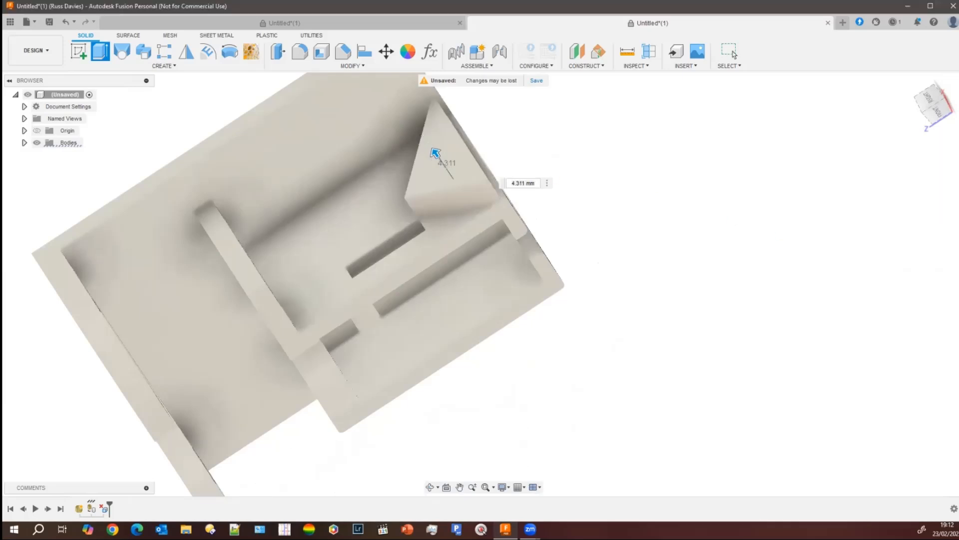
Delete the long triangular facet beside the slot on the side wall to merge that wall into one face.
click(380, 200)
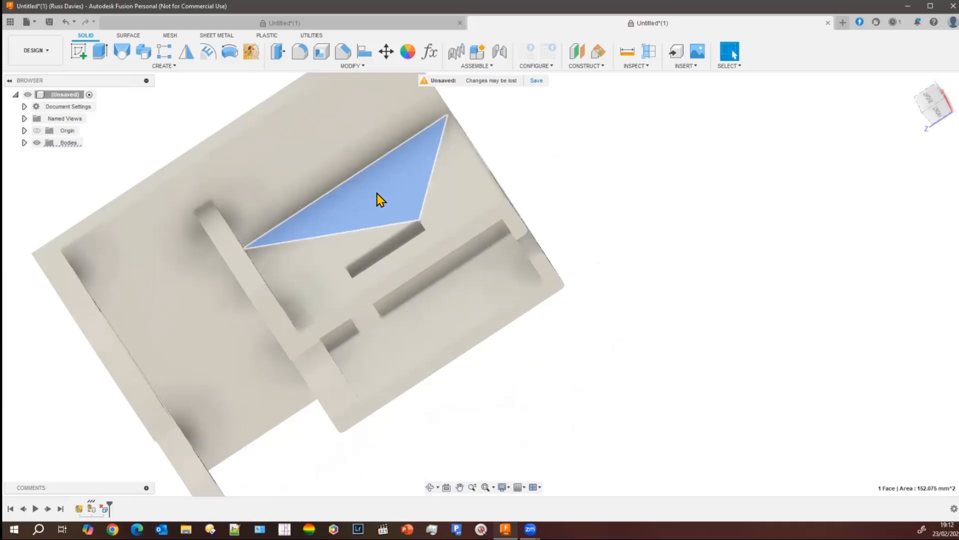
key(Delete)
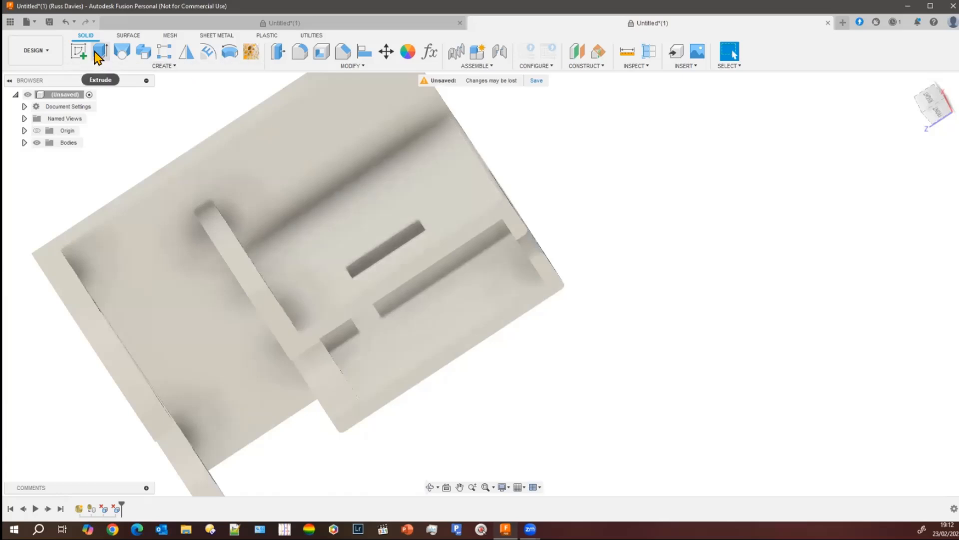
Delete the triangular facet on the underside of the bracket's channel, and inspect the merged bottom face from several angles.
shift+middle_drag(415, 452, 287, 434)
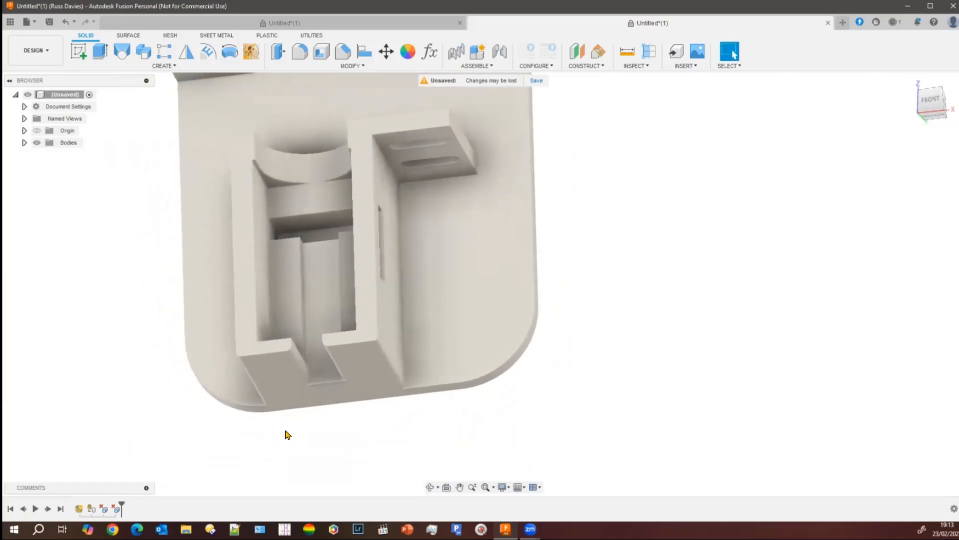
scroll(285, 431, up, 6)
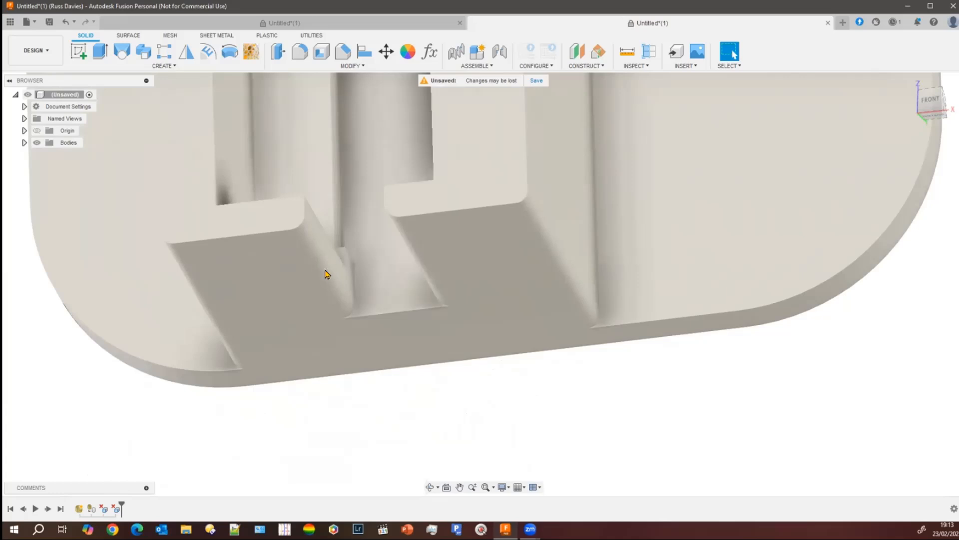
scroll(320, 244, up, 5)
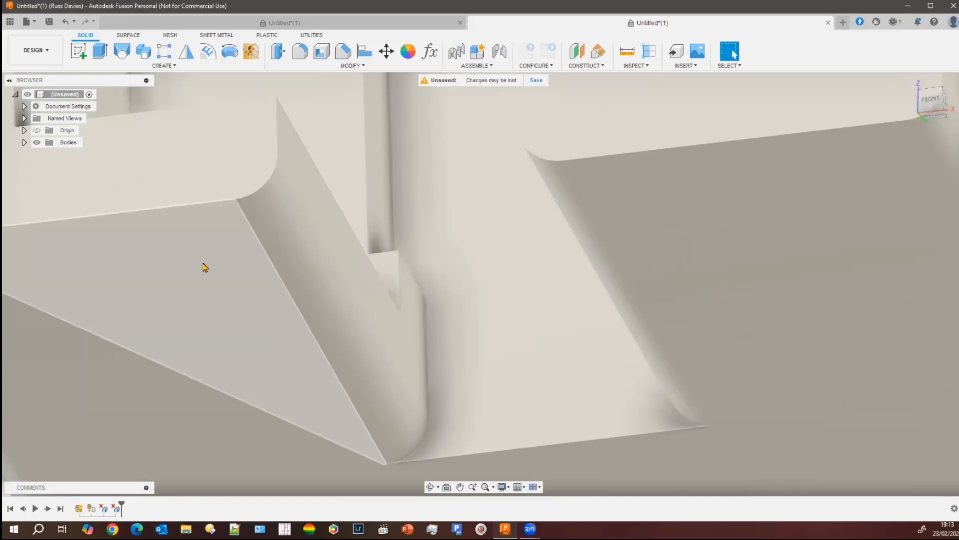
middle_drag(220, 252, 332, 149)
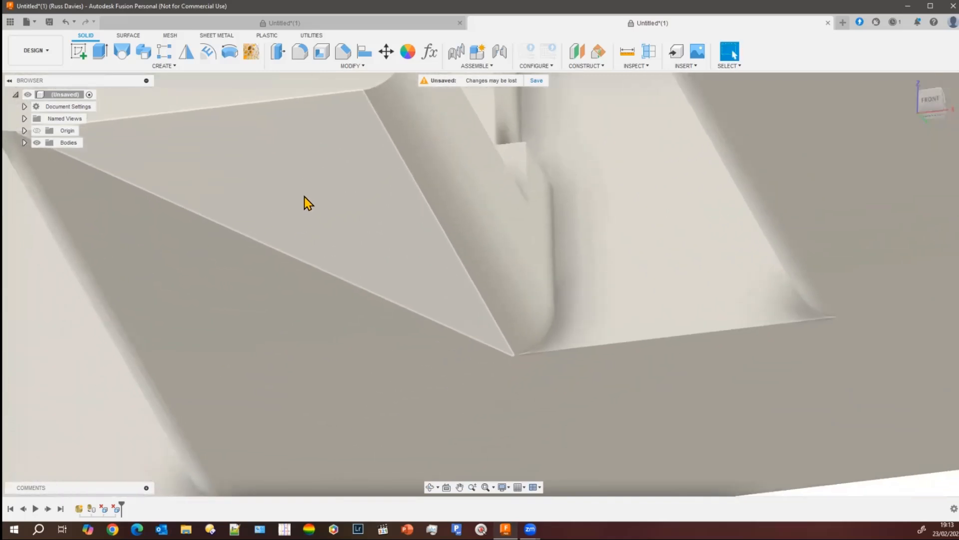
click(306, 202)
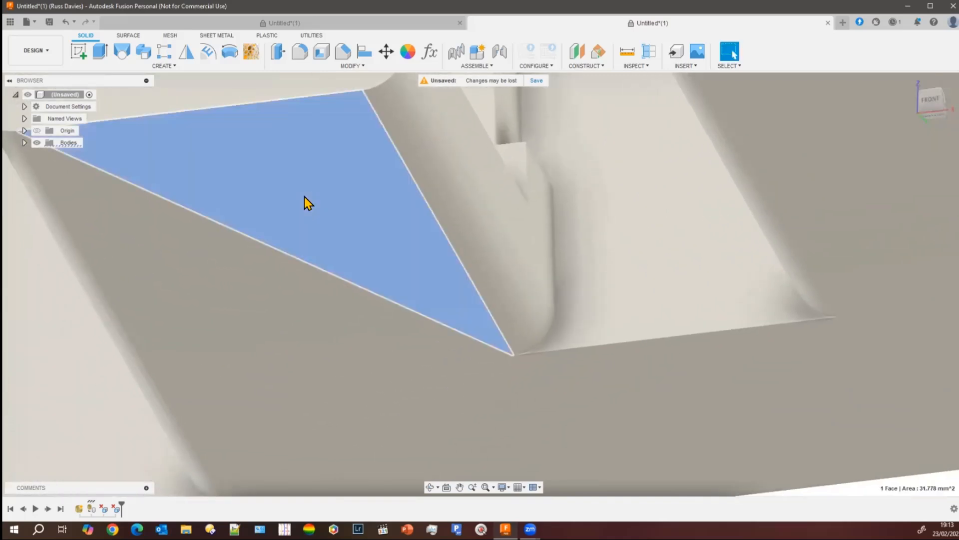
key(Delete)
click(328, 256)
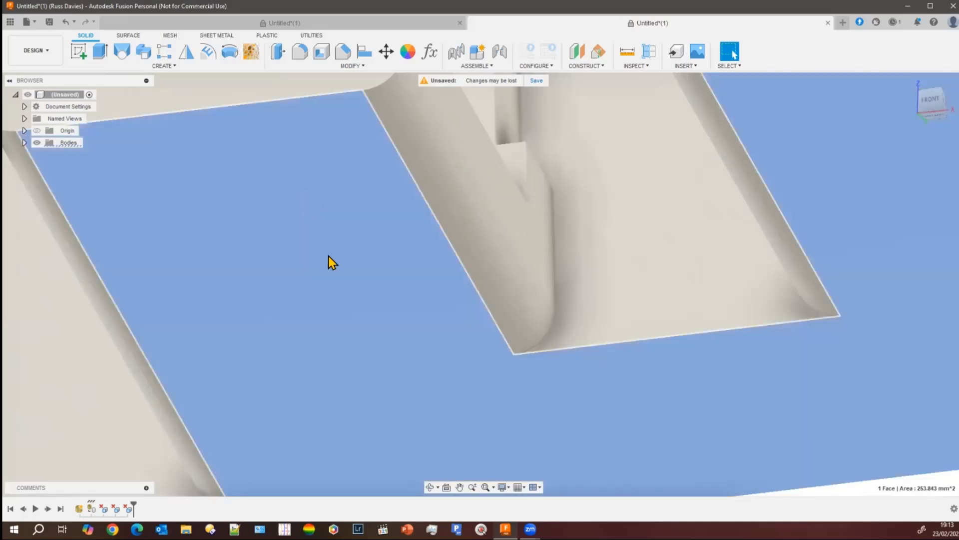
scroll(332, 262, down, 4)
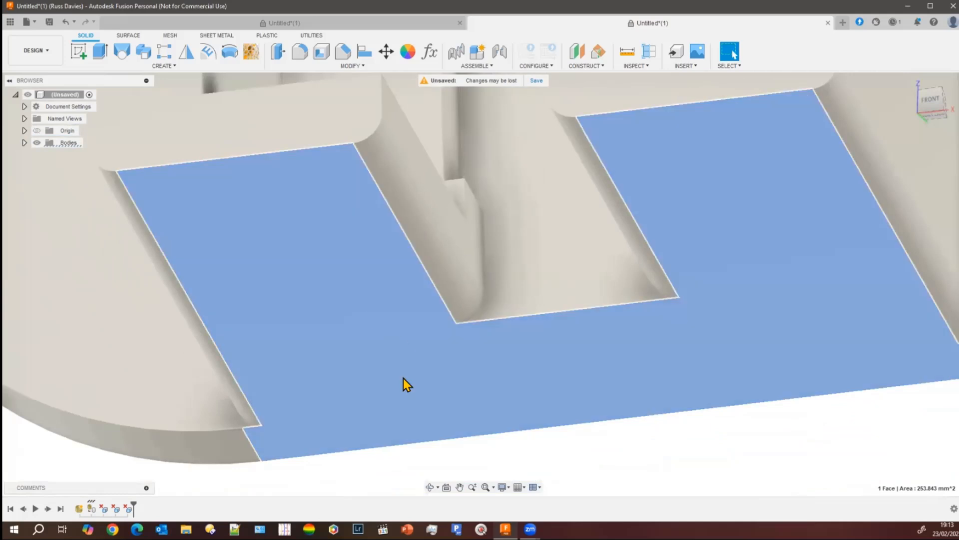
shift+middle_drag(545, 429, 436, 373)
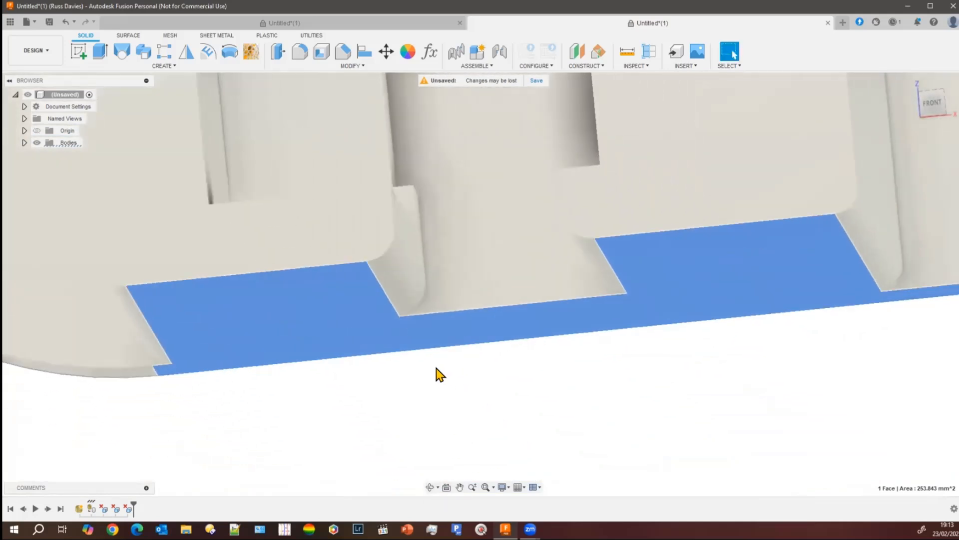
click(230, 429)
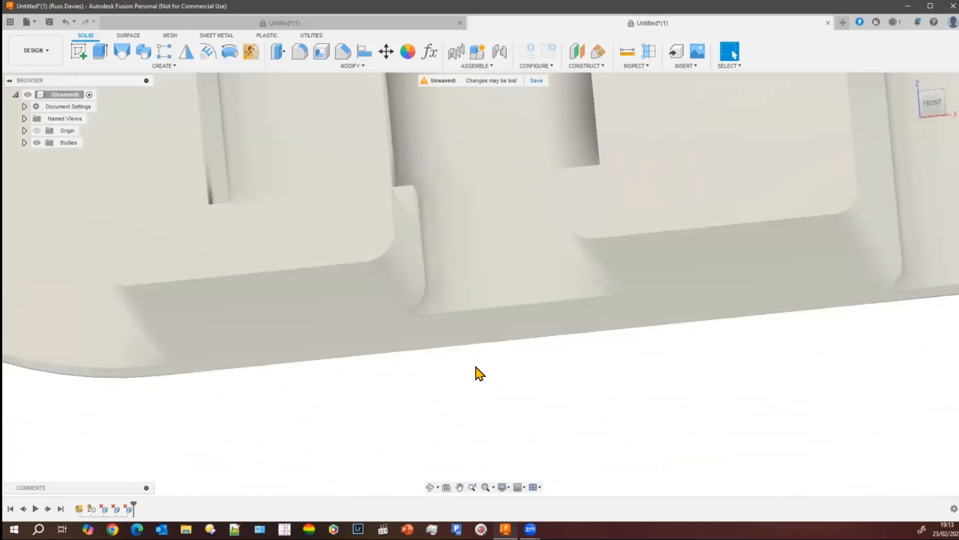
Try a crossing window selection around the rounded inner edge of the bottom notch, and clear the selection.
drag(386, 352, 348, 225)
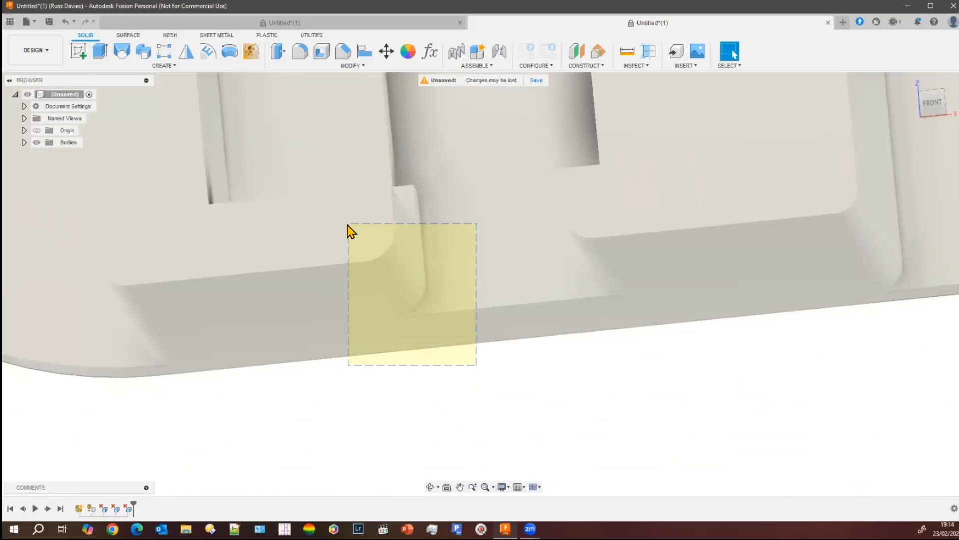
drag(348, 224, 342, 217)
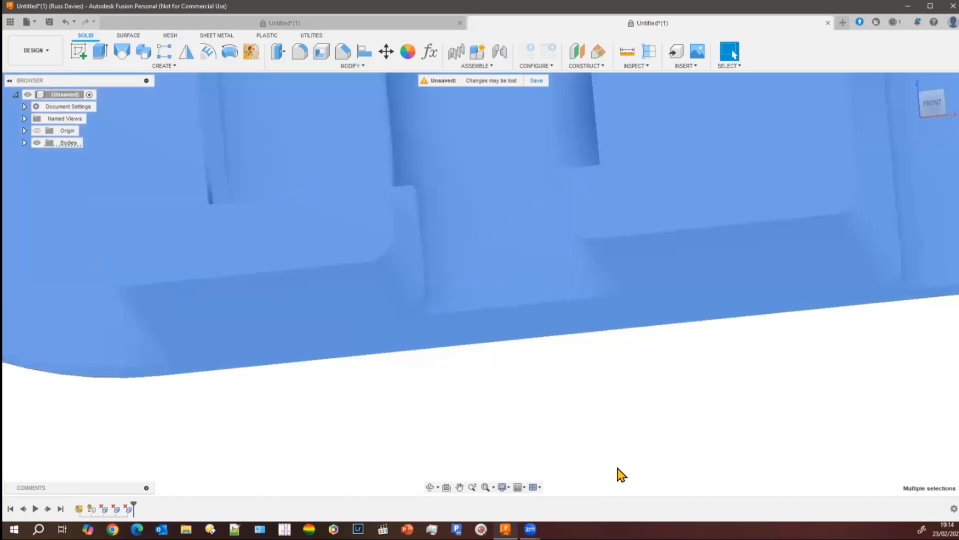
click(496, 460)
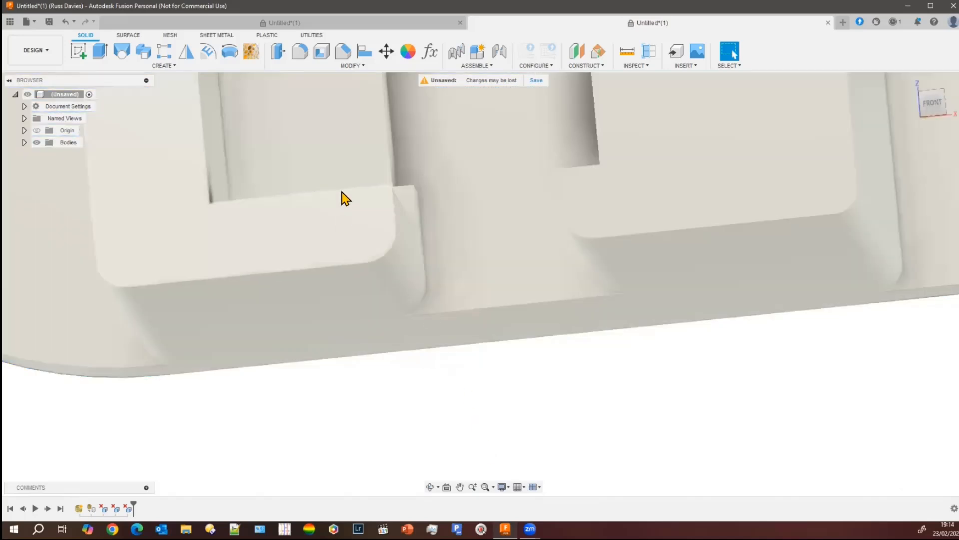
drag(341, 175, 445, 338)
middle_drag(410, 440, 388, 442)
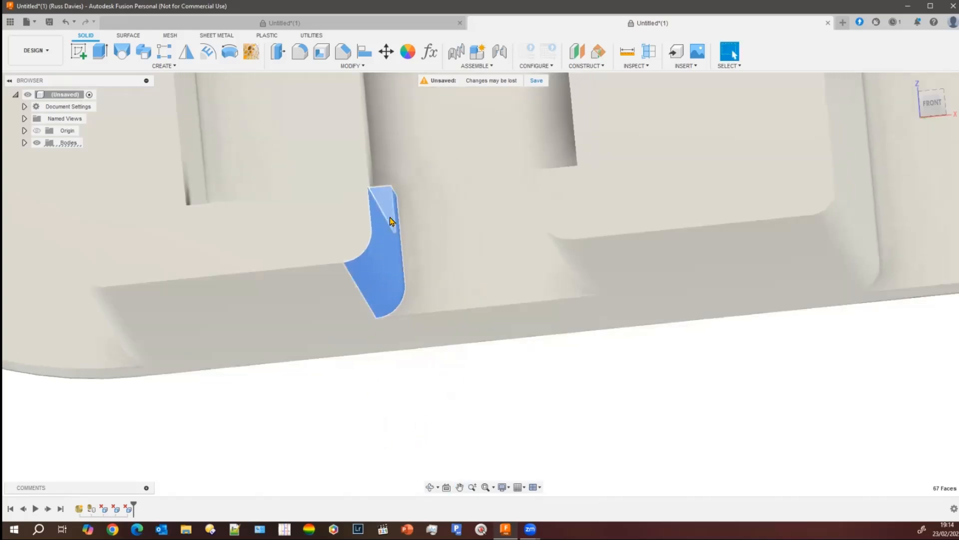
click(395, 415)
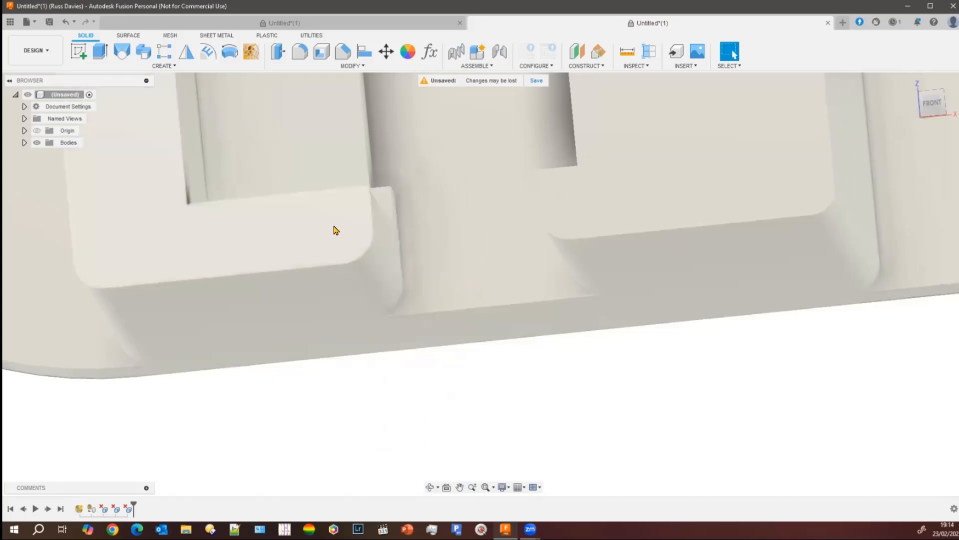
Window-select the facets of the rounded inner edge at the bottom notch, exclude the flat triangular facet, and delete the rest to restore a sharp corner.
drag(333, 224, 420, 338)
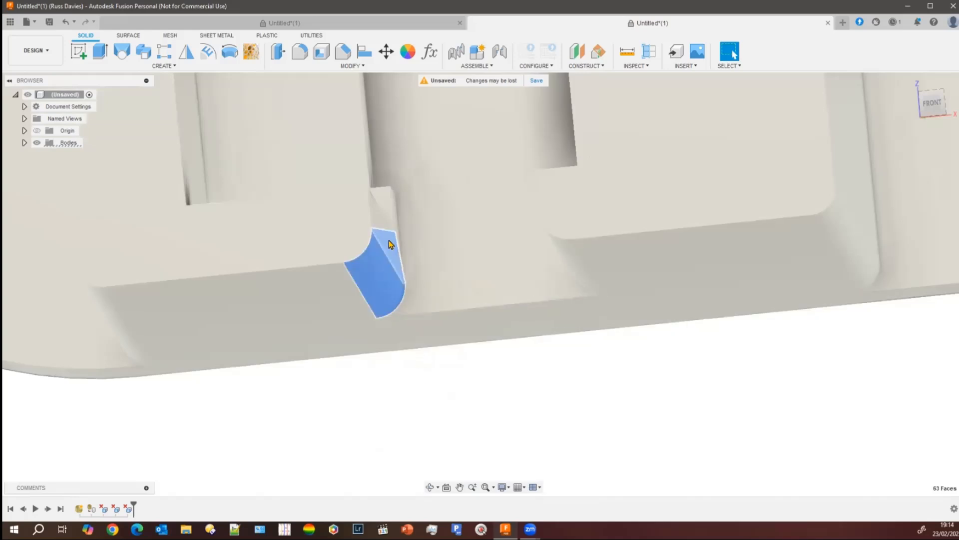
click(391, 244)
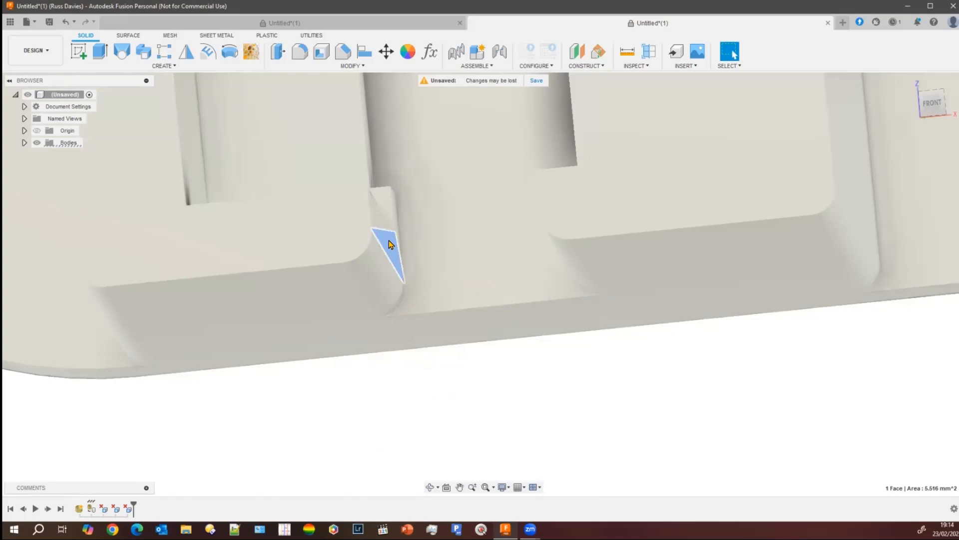
key(Delete)
drag(337, 228, 421, 364)
ctrl+click(391, 250)
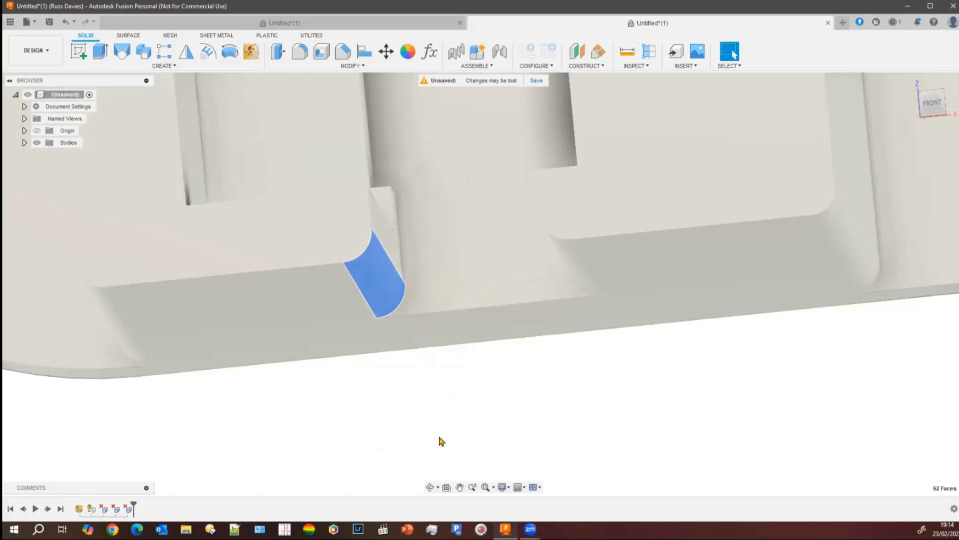
key(Delete)
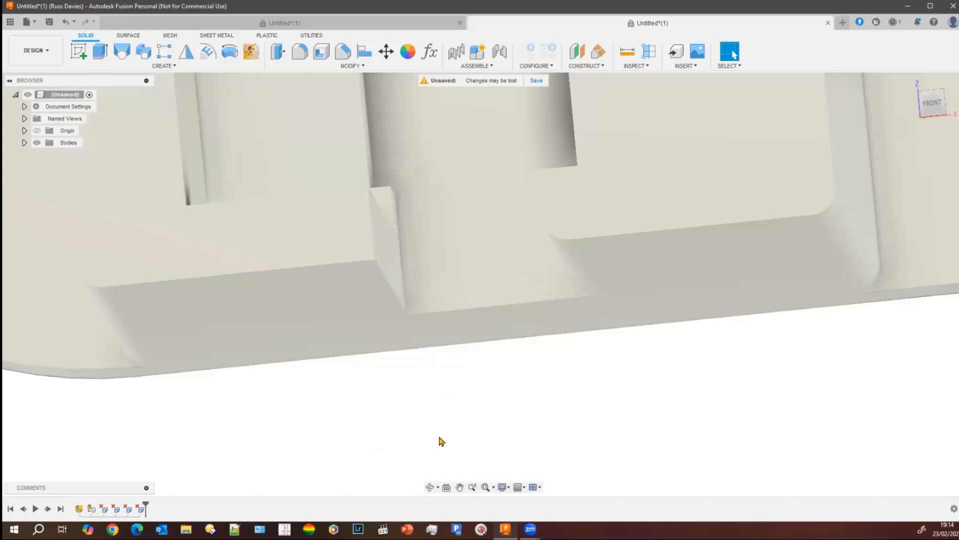
Extrude the squared-off side face of the notch by about 1.9 mm into the gap, joined to the bracket.
scroll(342, 300, up, 5)
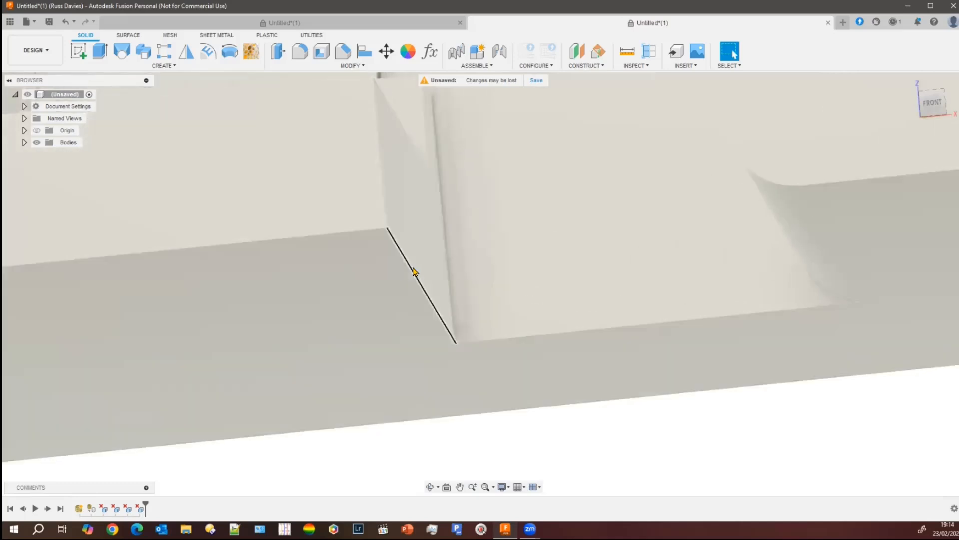
scroll(407, 278, down, 4)
click(395, 225)
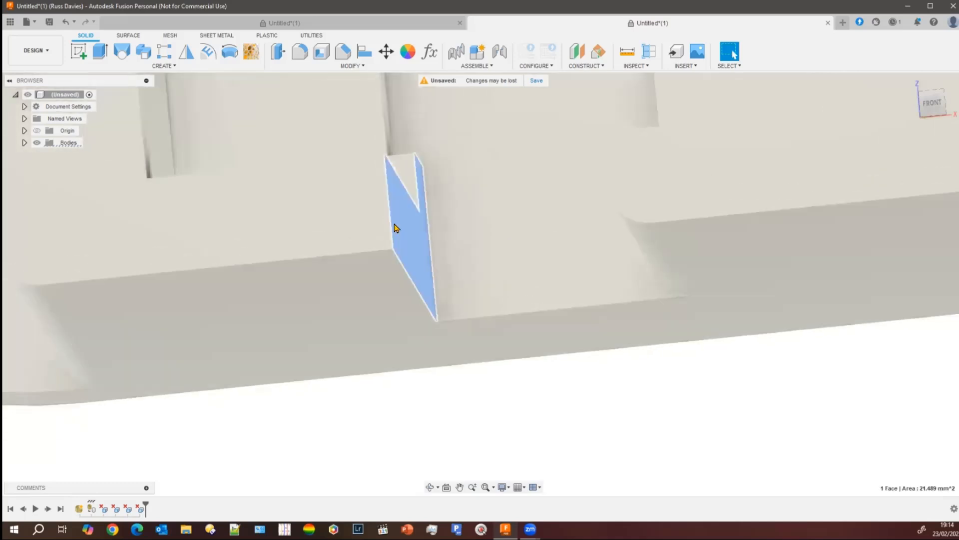
click(100, 50)
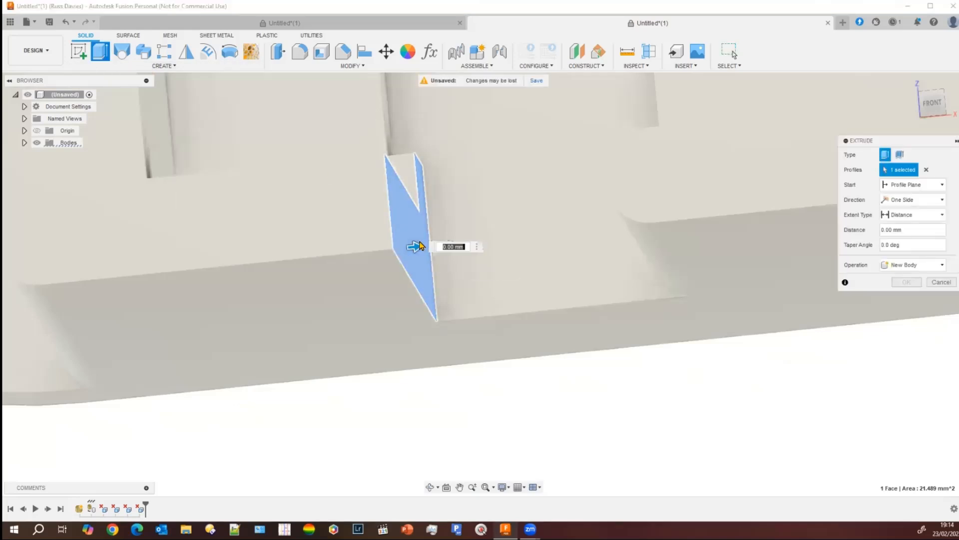
drag(414, 246, 518, 235)
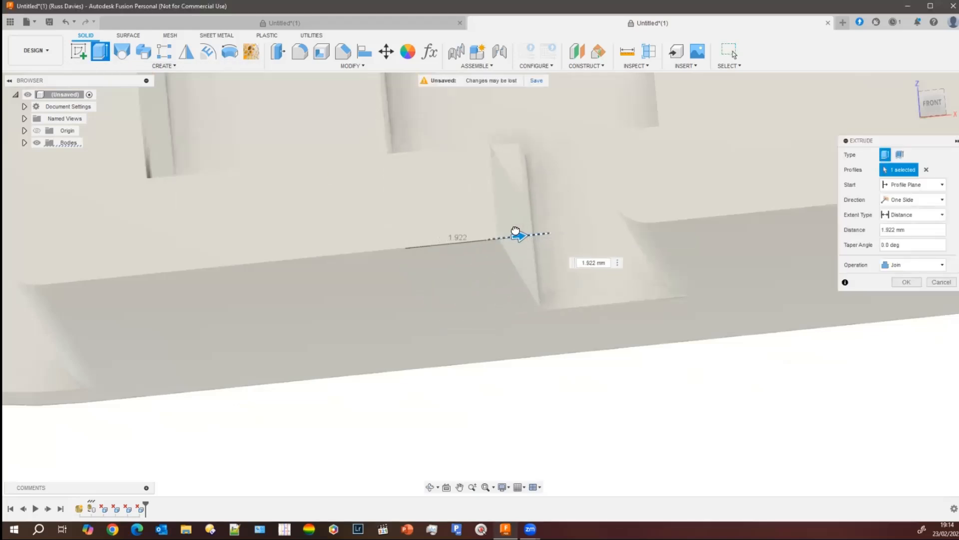
key(Return)
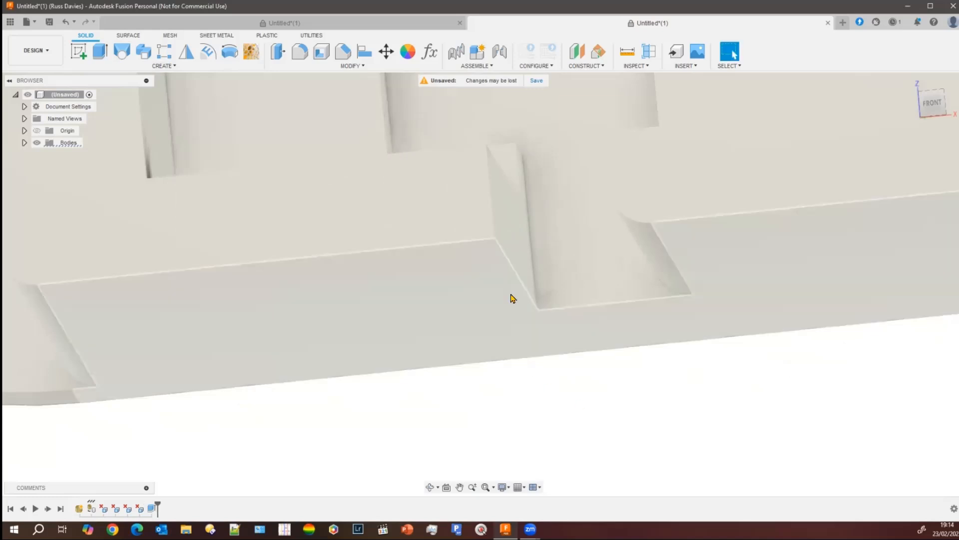
Fillet the lower corner edge of the extended wall with a radius of about 0.7 mm.
click(518, 278)
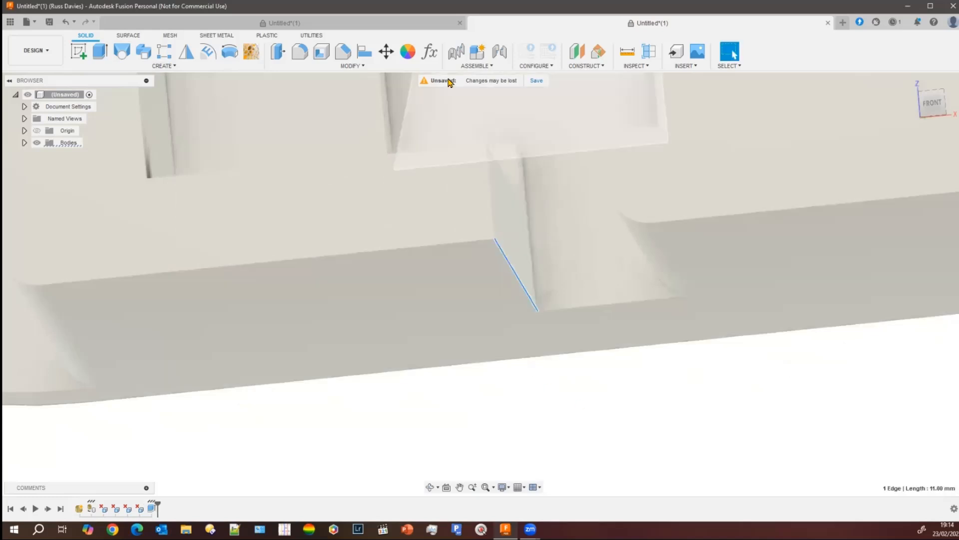
click(300, 51)
mouse_move(523, 277)
mouse_down()
mouse_move(503, 262)
mouse_move(514, 272)
mouse_move(505, 274)
mouse_up()
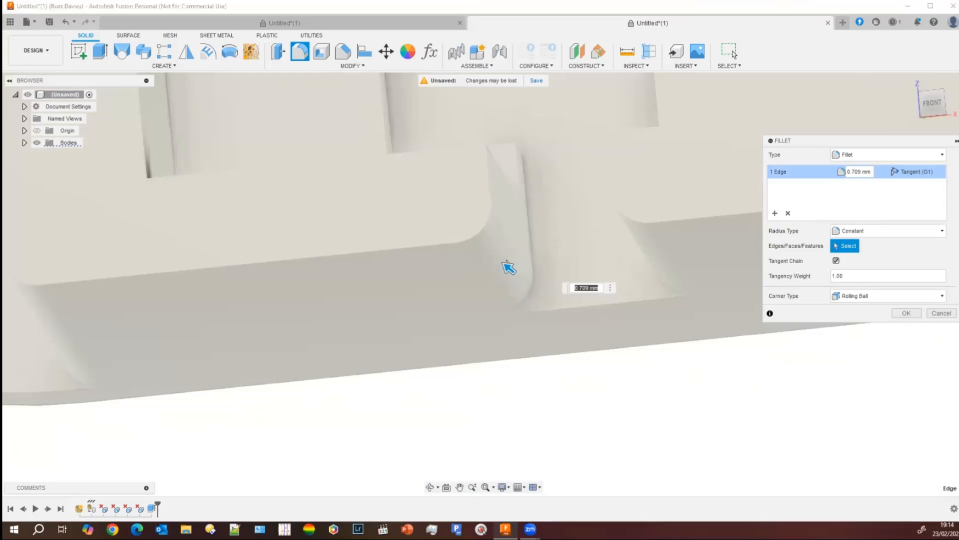
key(Return)
Try a crossing window selection over the rounded edge on the opposite side of the notch, and clear the selection.
middle_drag(523, 427, 371, 436)
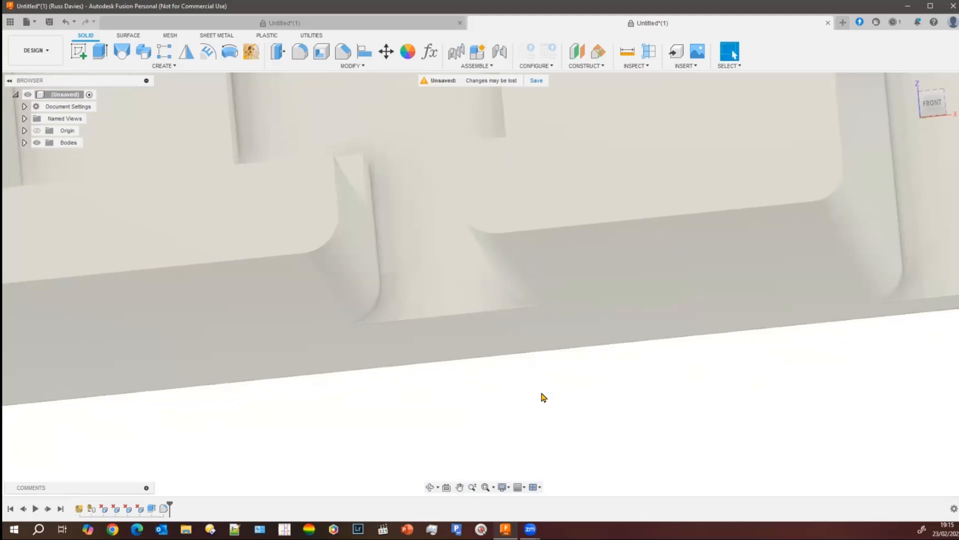
middle_drag(557, 390, 512, 394)
scroll(513, 393, down, 1)
click(728, 67)
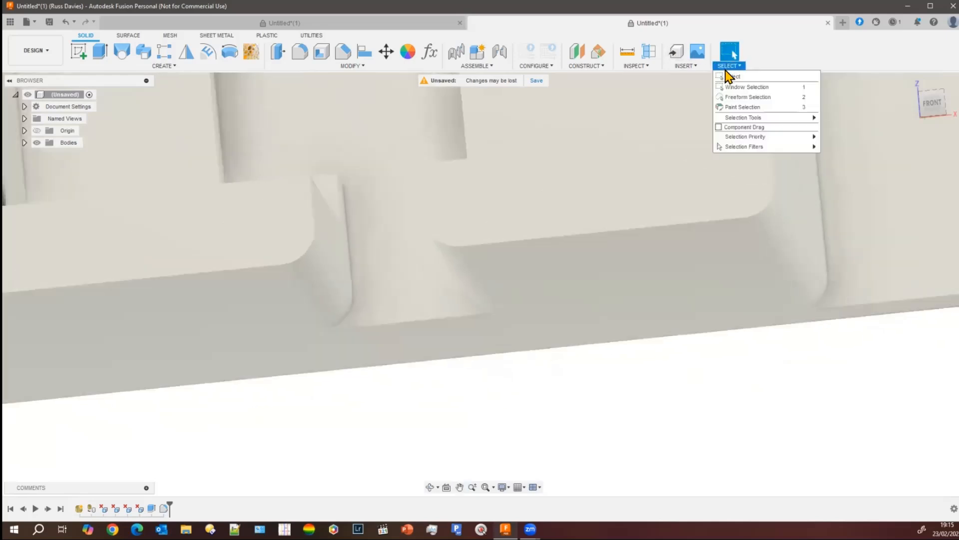
drag(512, 392, 401, 196)
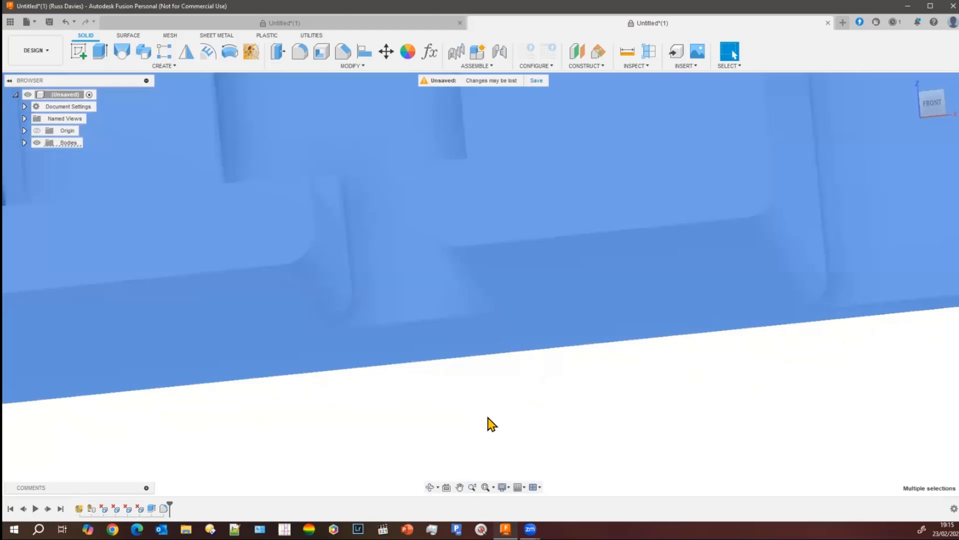
click(475, 422)
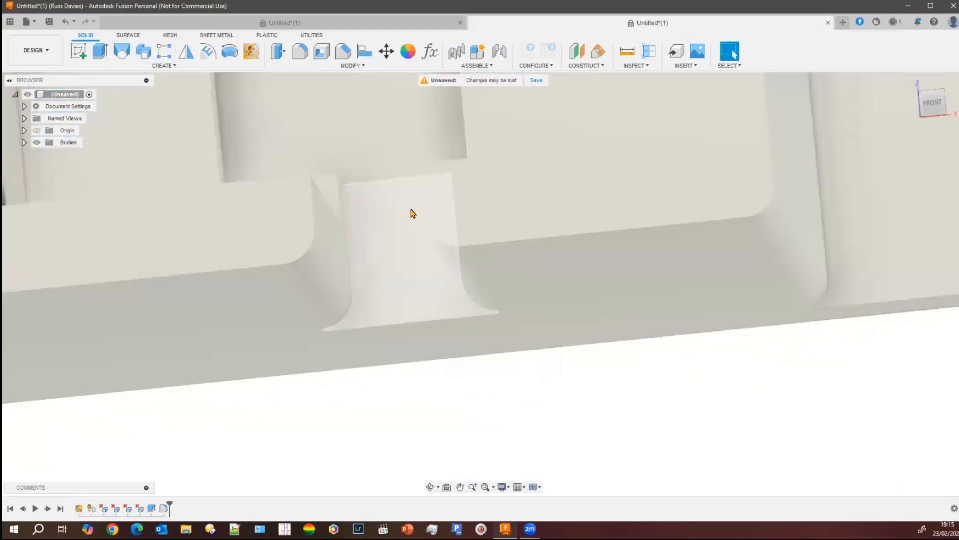
Try to window-select the opposite wall's rounded edge and adjust the selection at its small corner facets.
drag(414, 210, 509, 339)
mouse_move(449, 428)
shift+middle_down()
mouse_move(474, 406)
mouse_move(454, 420)
shift+middle_up()
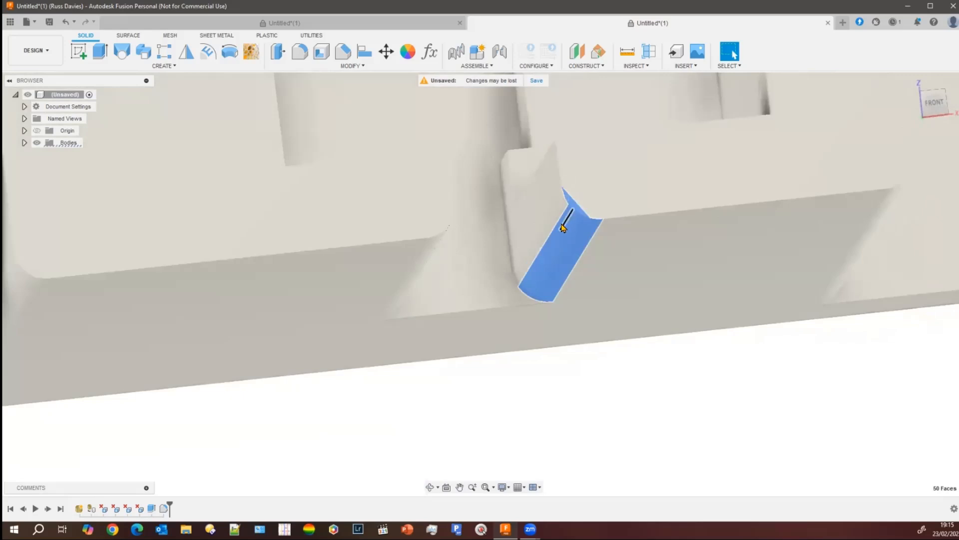
scroll(580, 200, up, 5)
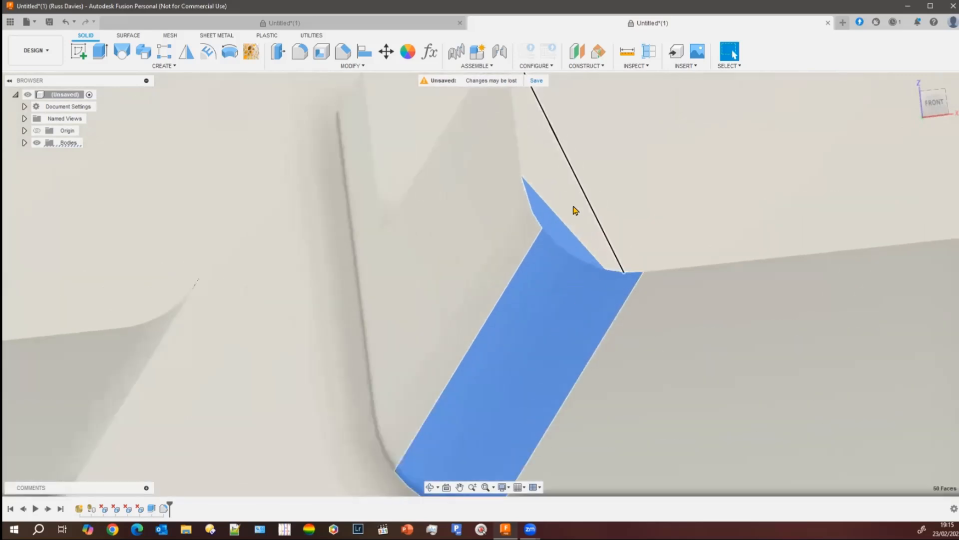
click(547, 223)
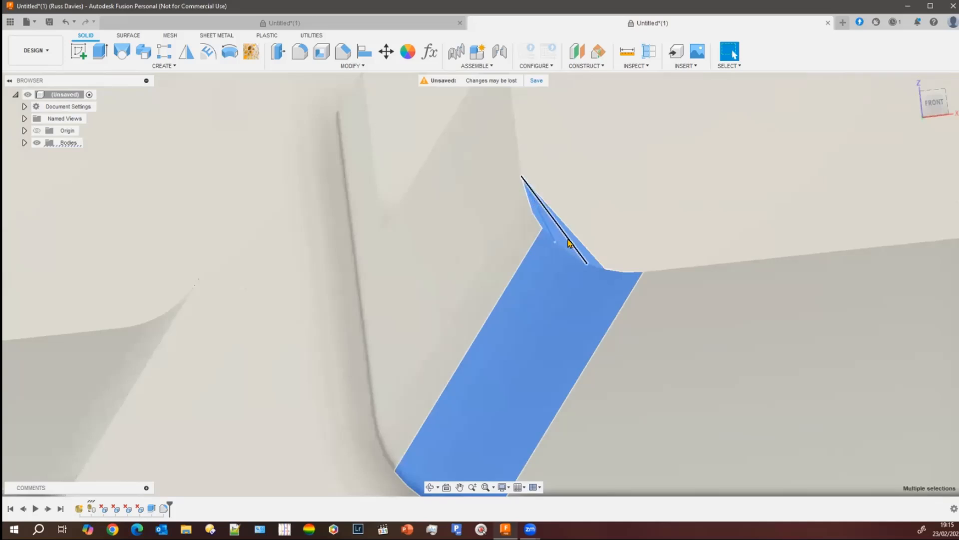
click(564, 245)
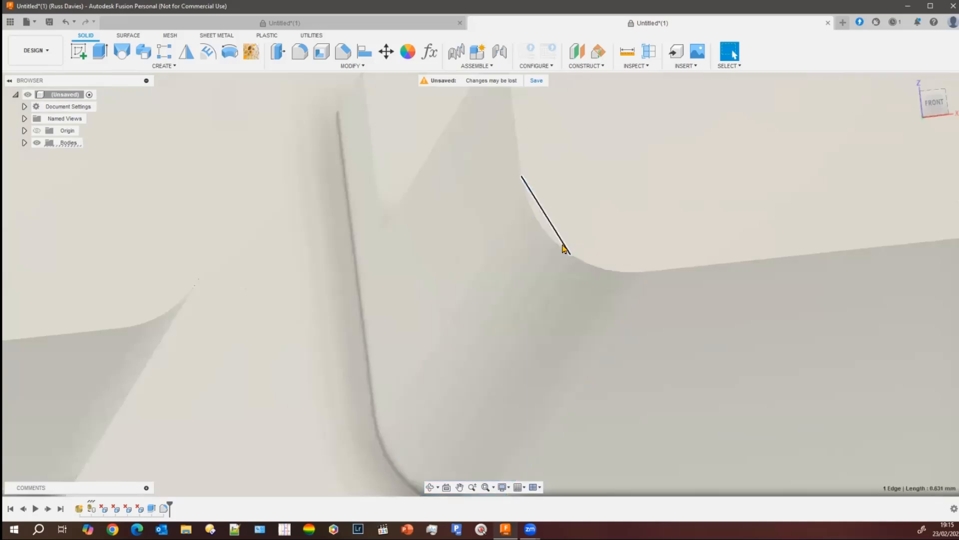
Delete the large triangular facet on the front face beneath the slot on the notch's opposite side to merge that face.
scroll(585, 295, down, 1)
scroll(587, 300, down, 2)
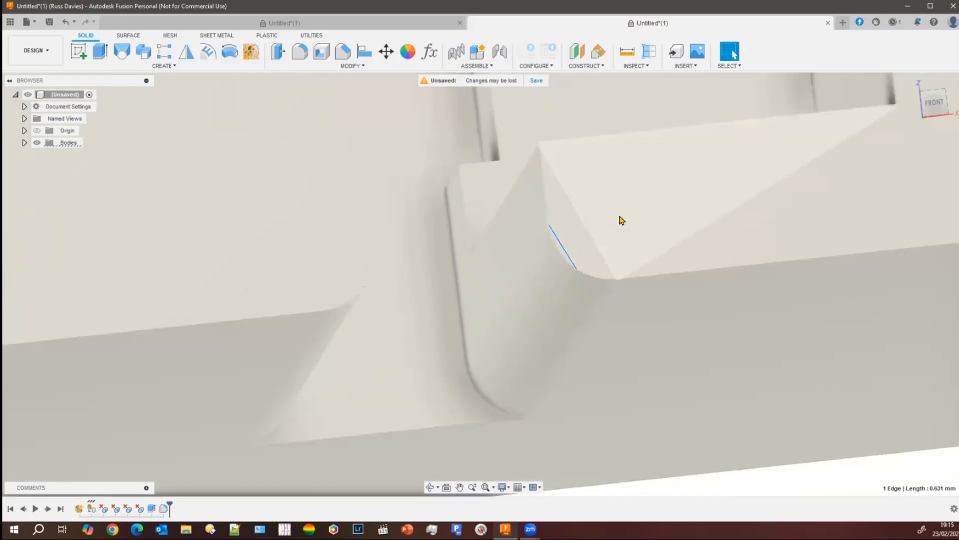
scroll(698, 235, down, 4)
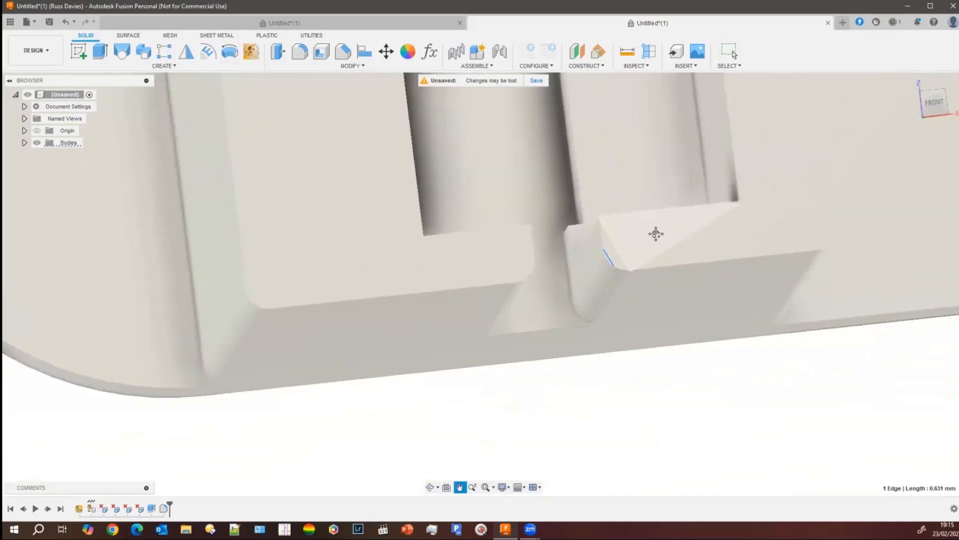
middle_drag(655, 231, 506, 311)
click(492, 302)
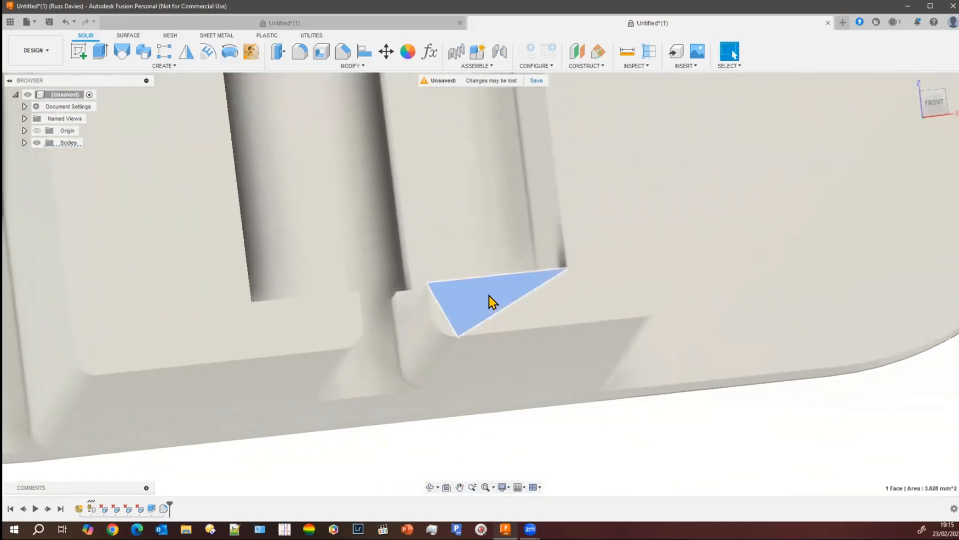
key(Delete)
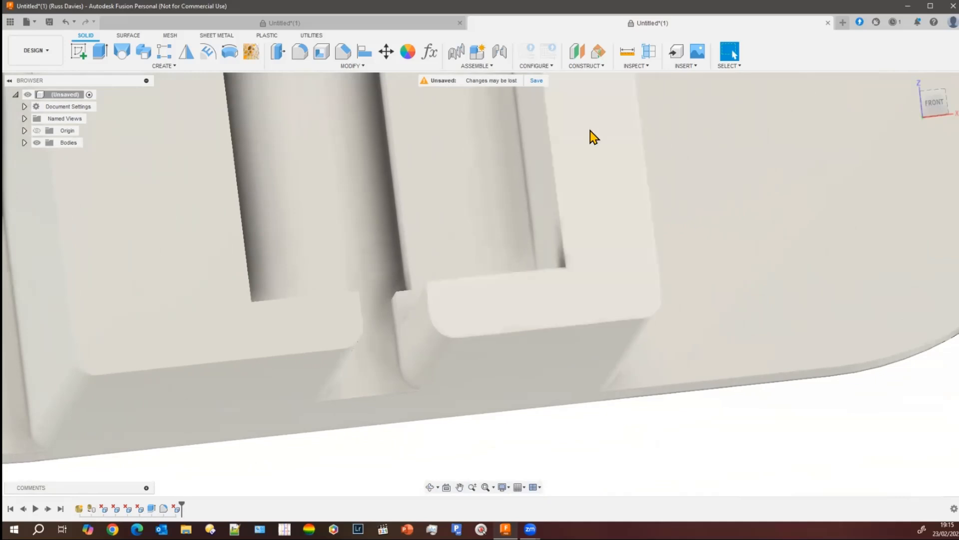
Delete the triangular facet on the inner side wall of the notch, above its rounded lower edge.
middle_drag(544, 449, 567, 394)
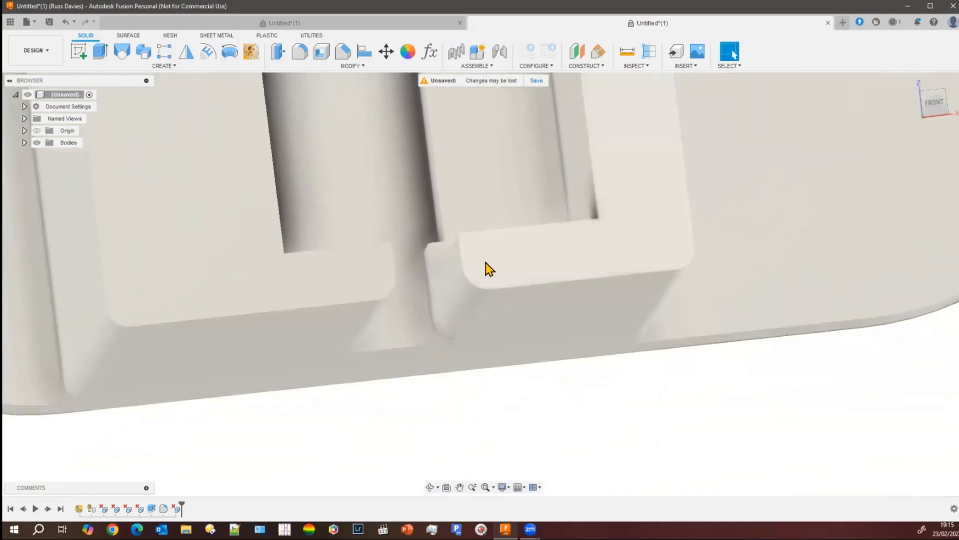
drag(495, 264, 425, 389)
click(428, 403)
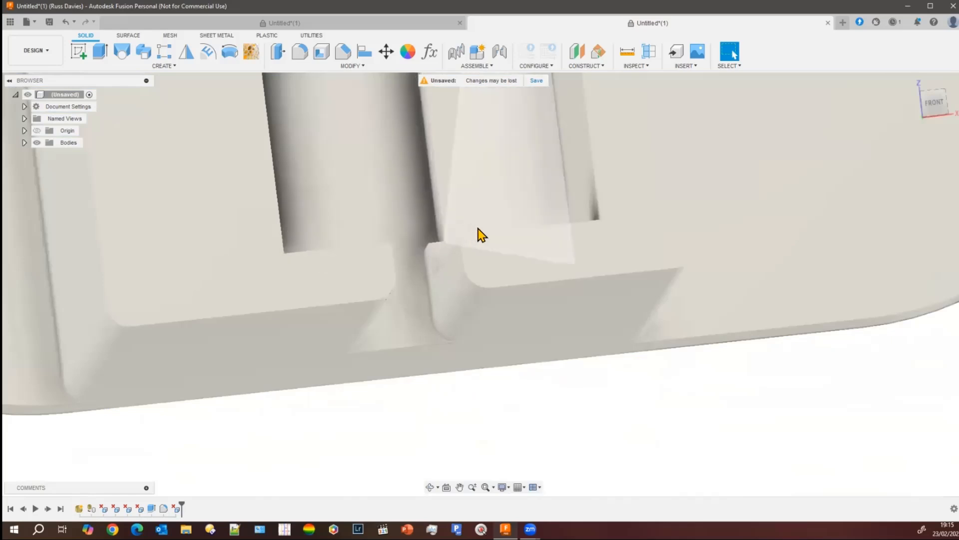
click(447, 267)
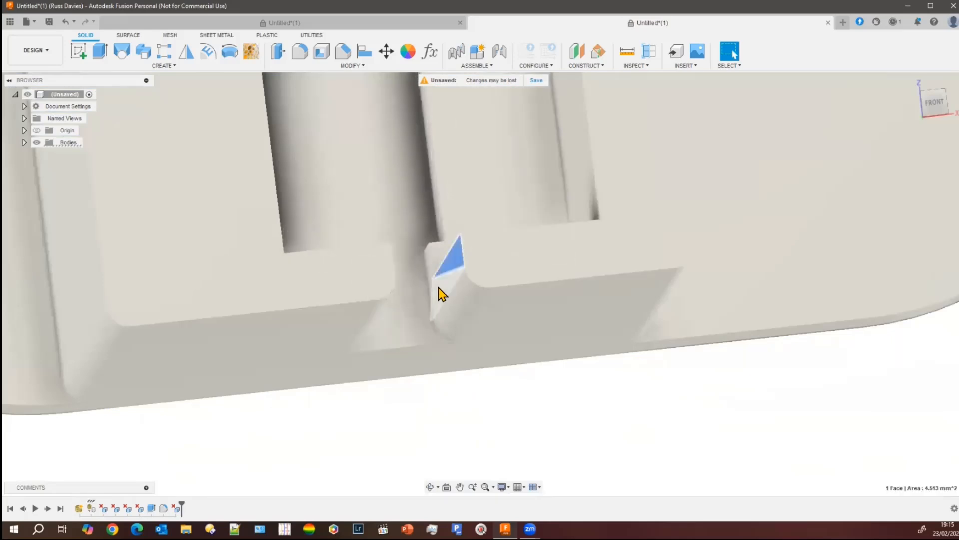
key(Delete)
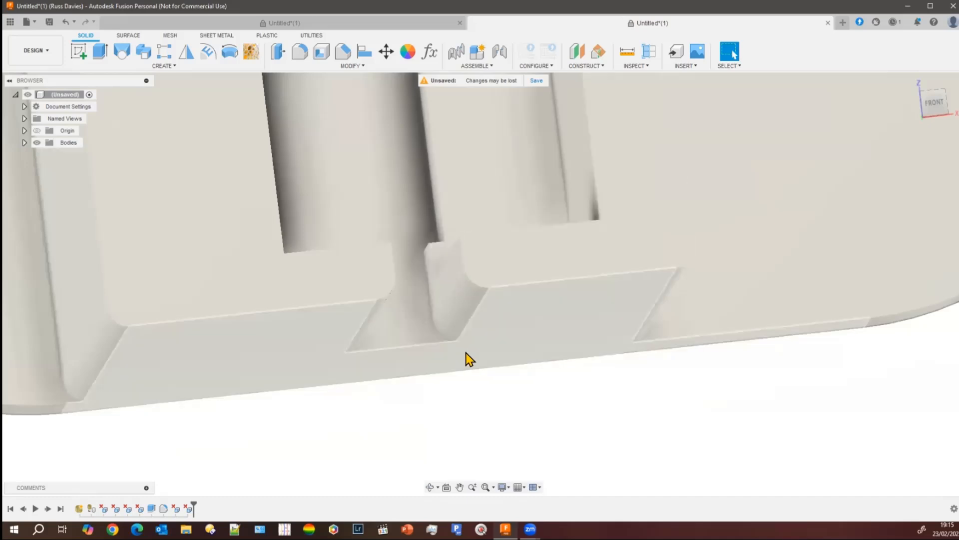
Clear a crossing selection around the notch, and window-select the narrow facets along the wall's rounded lower edge.
drag(466, 351, 427, 263)
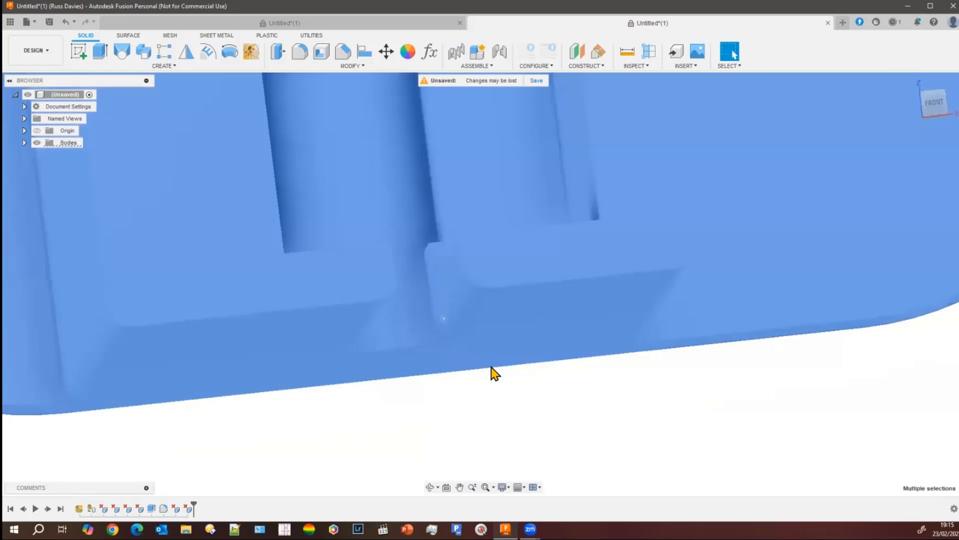
click(492, 369)
shift+middle_drag(487, 434, 436, 420)
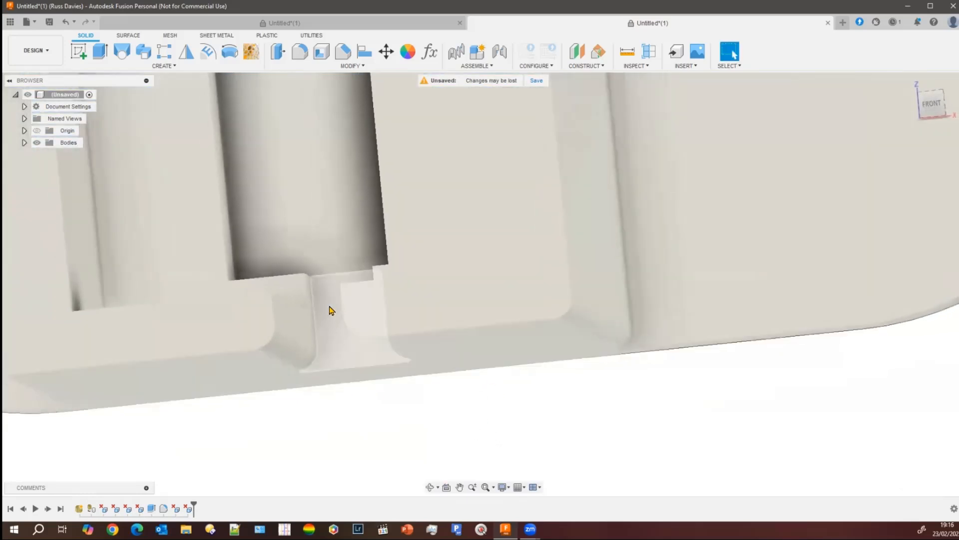
drag(332, 304, 429, 391)
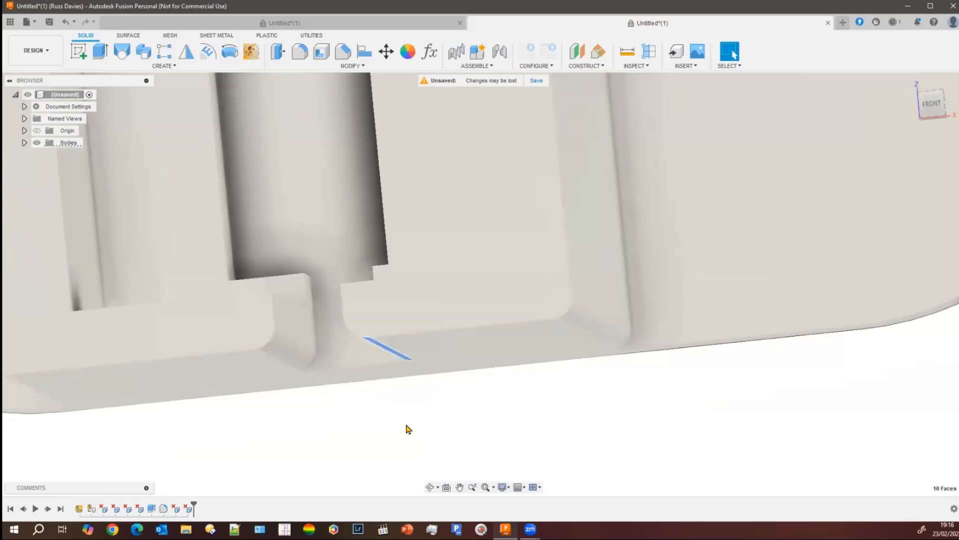
shift+middle_drag(409, 429, 433, 418)
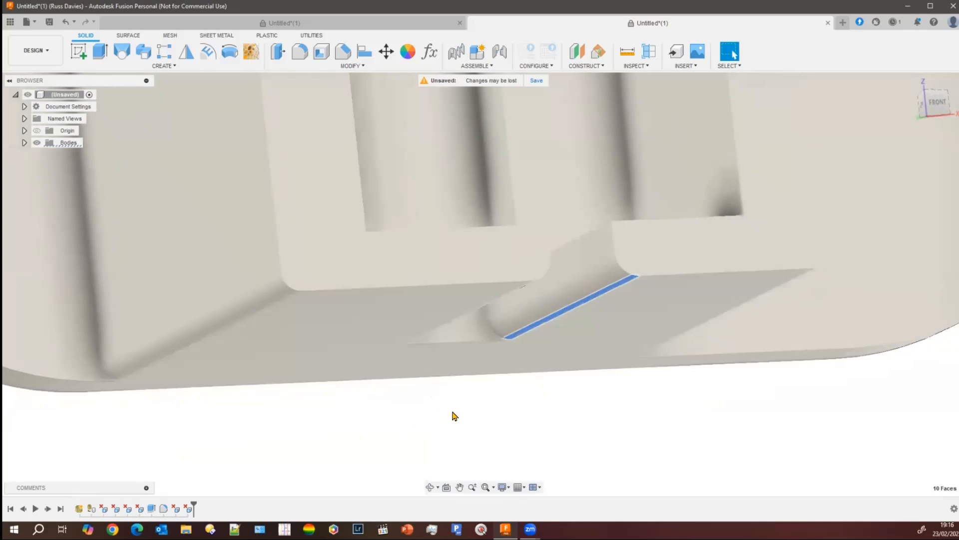
Clear the current face selection and delete the triangular facet on the end wall of the narrow rectangular slot.
shift+middle_drag(454, 415, 354, 430)
scroll(302, 259, up, 5)
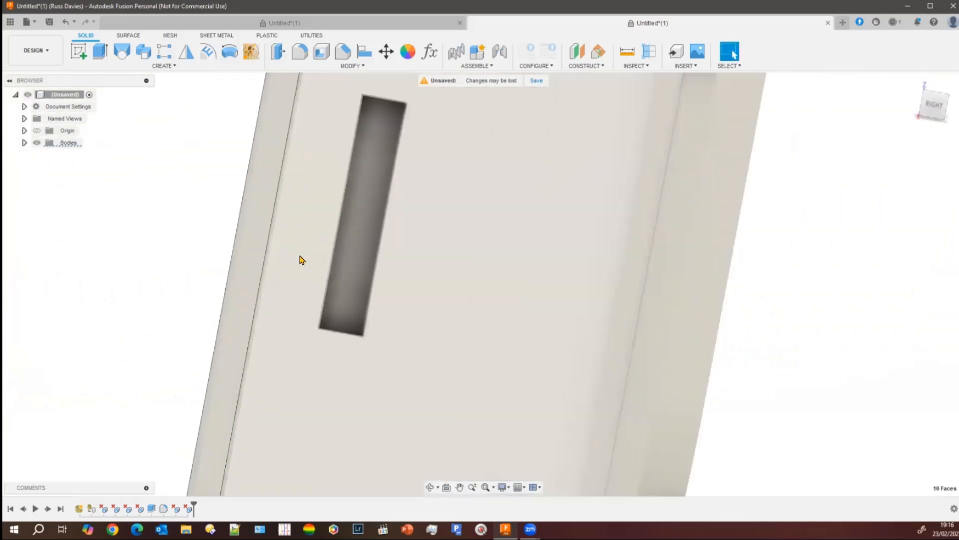
scroll(299, 260, up, 2)
scroll(457, 331, up, 1)
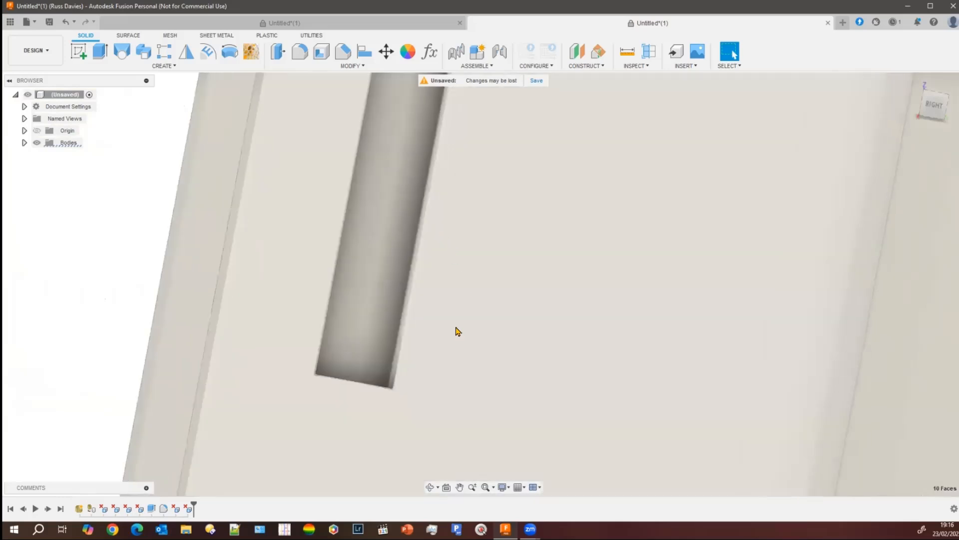
shift+middle_drag(420, 354, 381, 402)
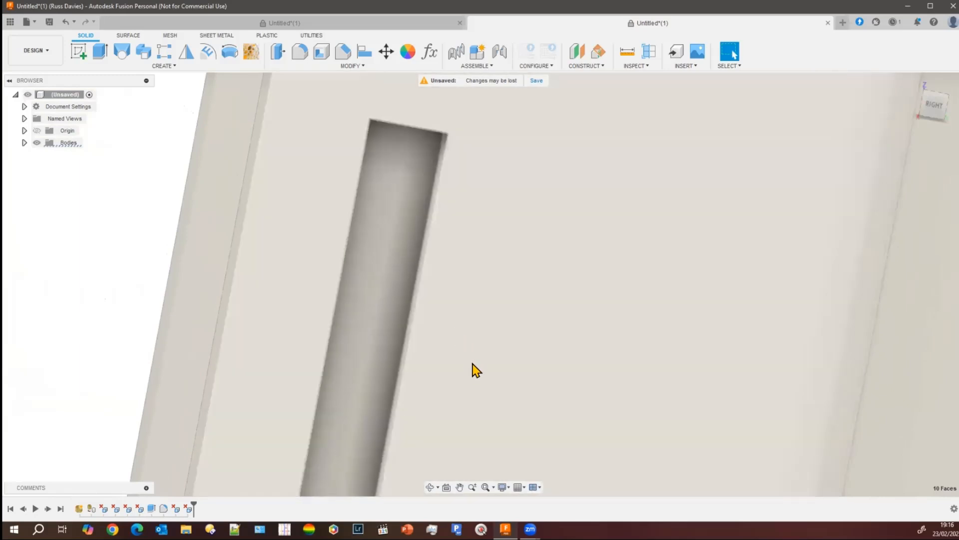
shift+middle_drag(477, 370, 480, 332)
key(Escape)
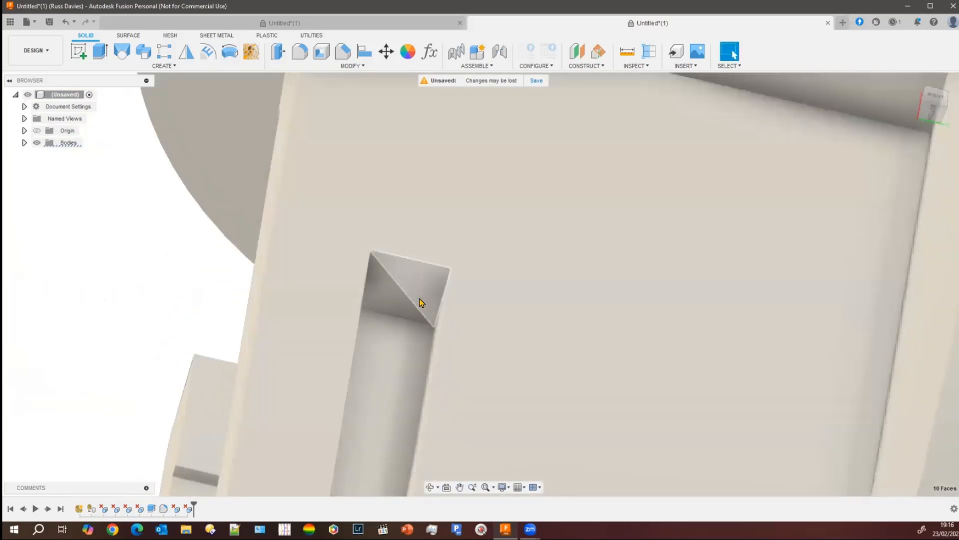
click(394, 300)
key(Delete)
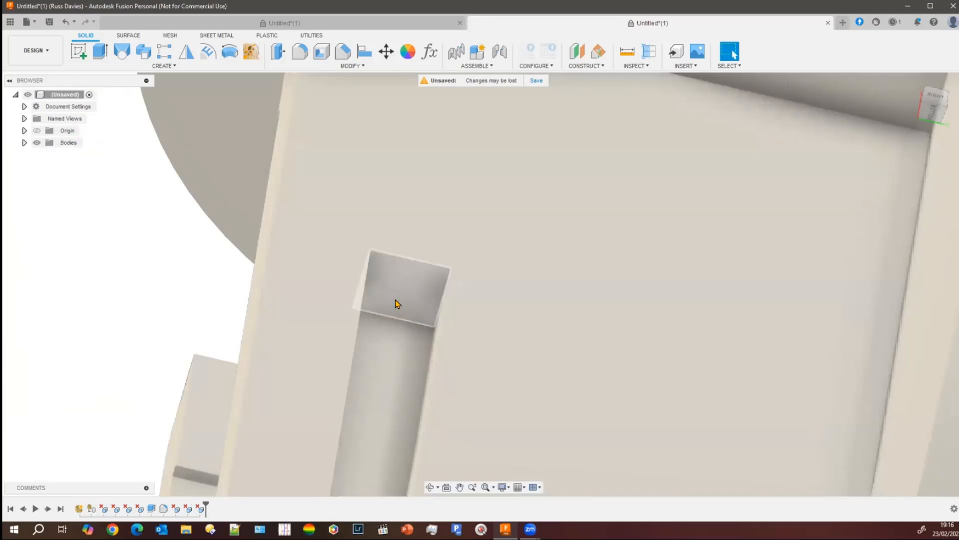
Extrude the narrow rectangular slot's merged end face into the wall to lengthen the slot.
click(410, 285)
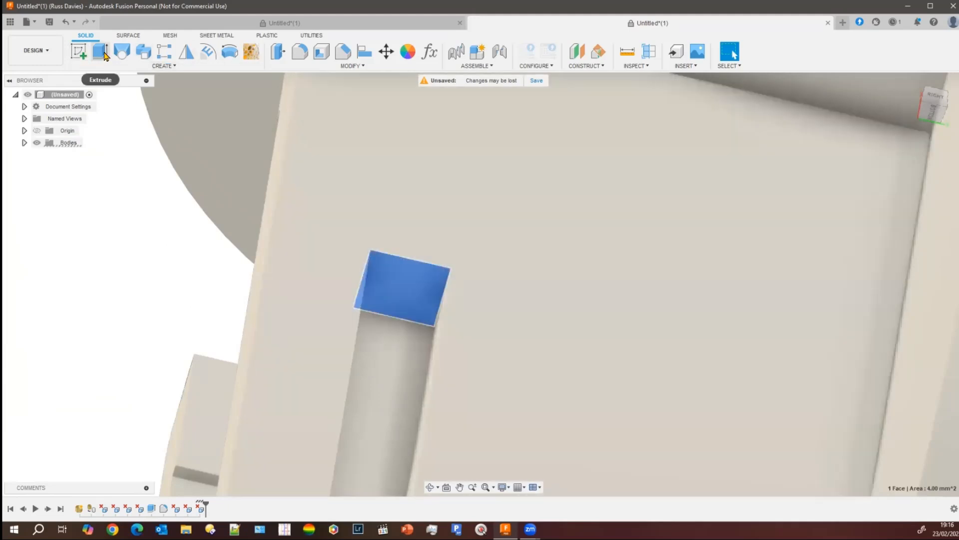
click(100, 51)
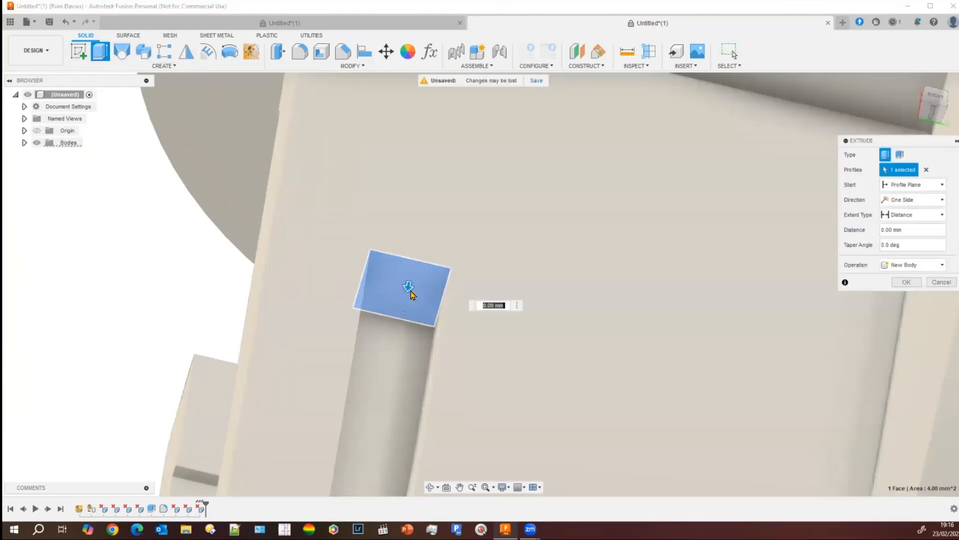
drag(424, 281, 375, 241)
key(Return)
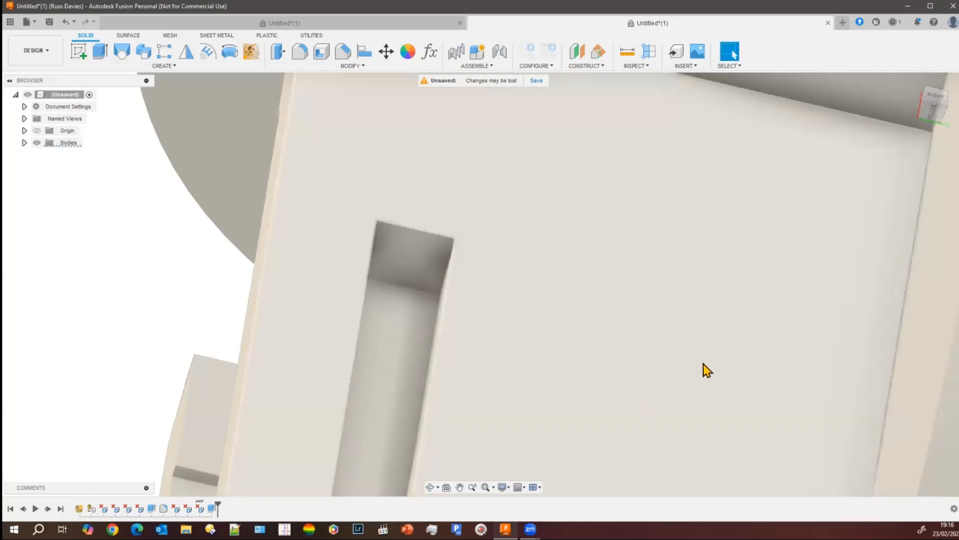
Delete the triangular facet on the free end face of the wall with two rounded slots.
middle_drag(691, 357, 558, 424)
scroll(558, 414, down, 4)
shift+middle_drag(579, 387, 551, 367)
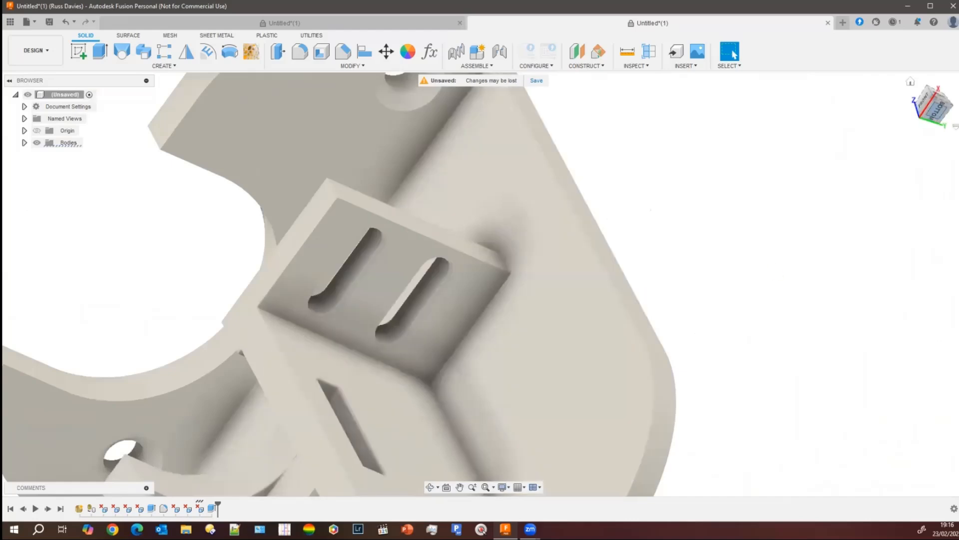
click(936, 111)
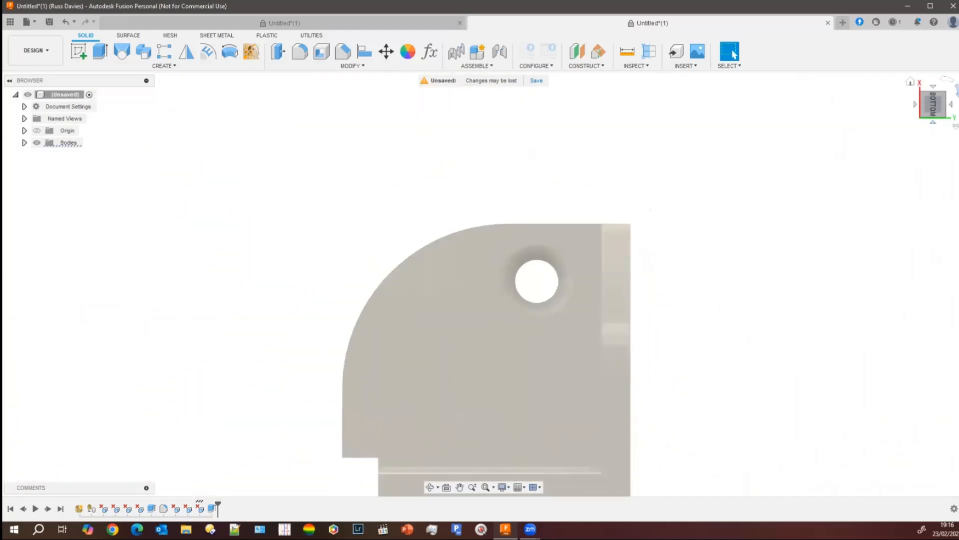
shift+middle_drag(494, 349, 474, 368)
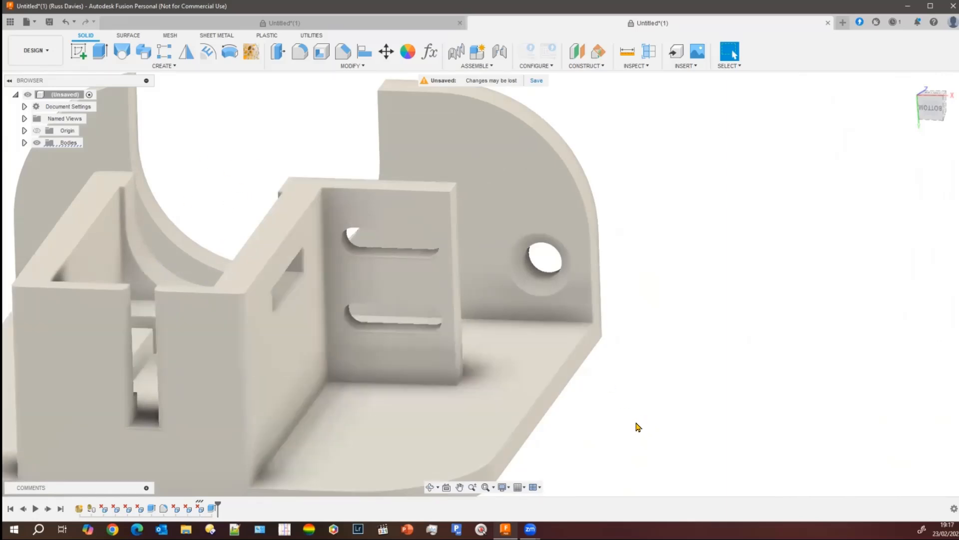
shift+middle_drag(638, 427, 606, 419)
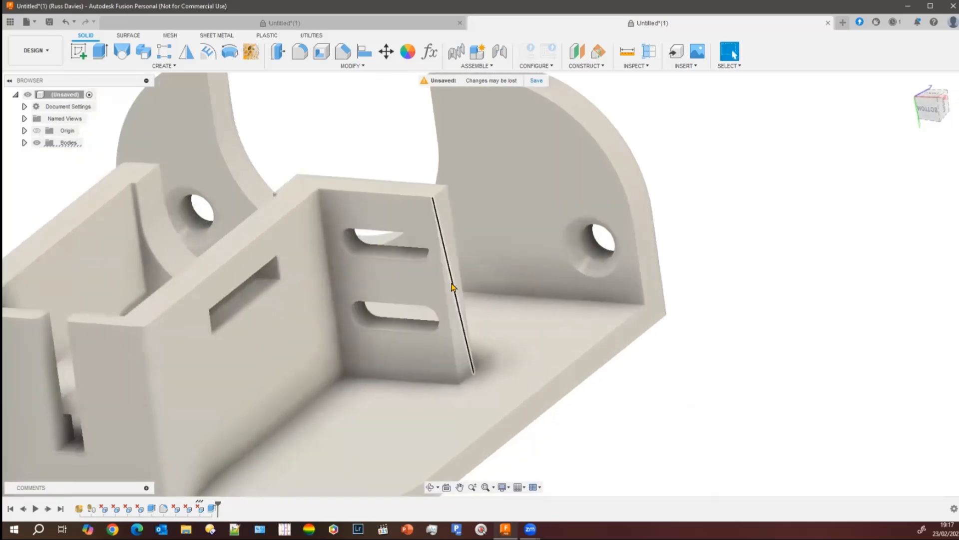
scroll(458, 342, up, 3)
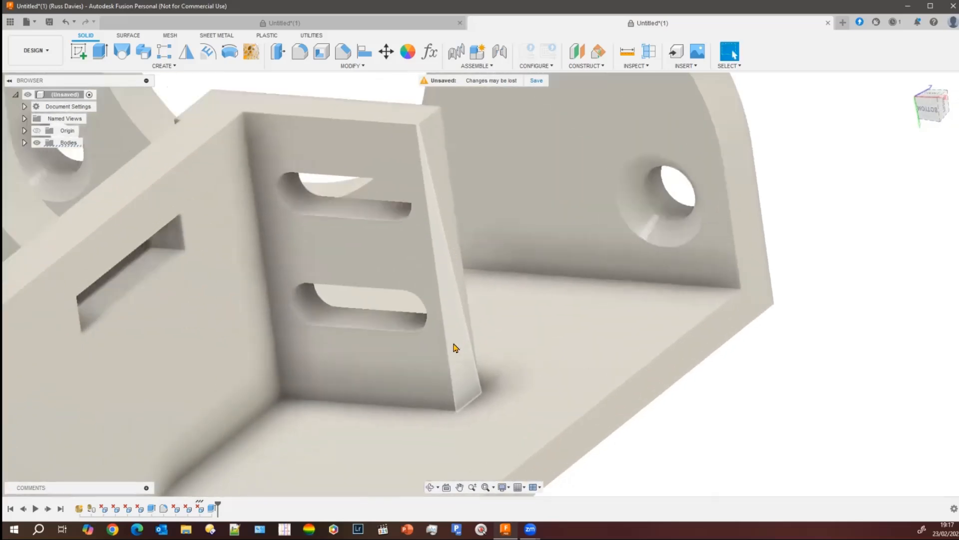
click(442, 196)
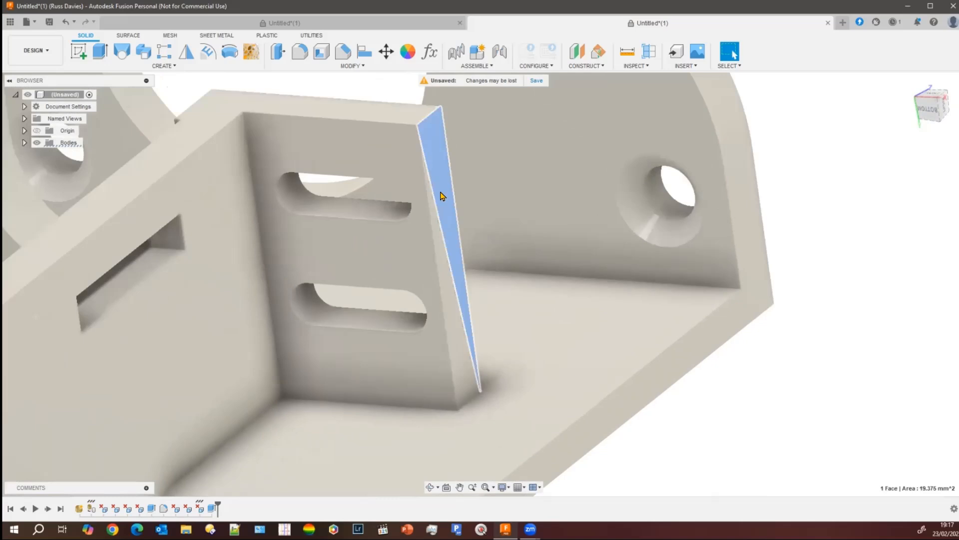
key(Delete)
Extrude the slotted wall's end face outward by 6.875 mm as a join, and delete the triangular facet between its two slots.
click(441, 196)
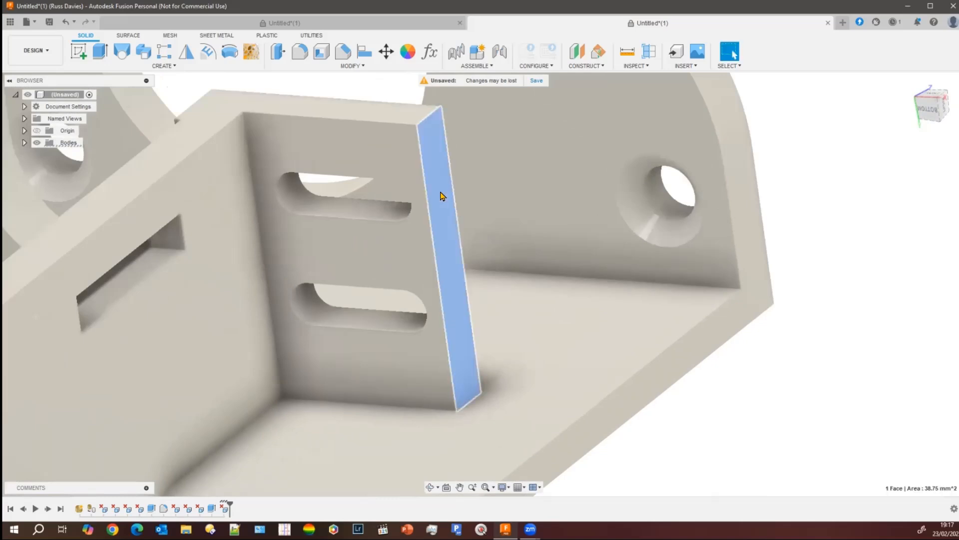
click(100, 52)
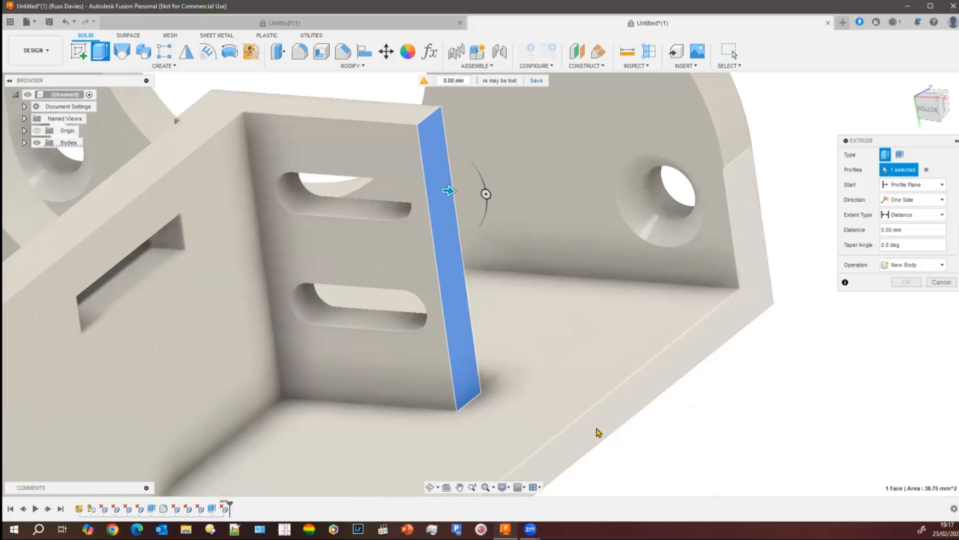
text(6.875)
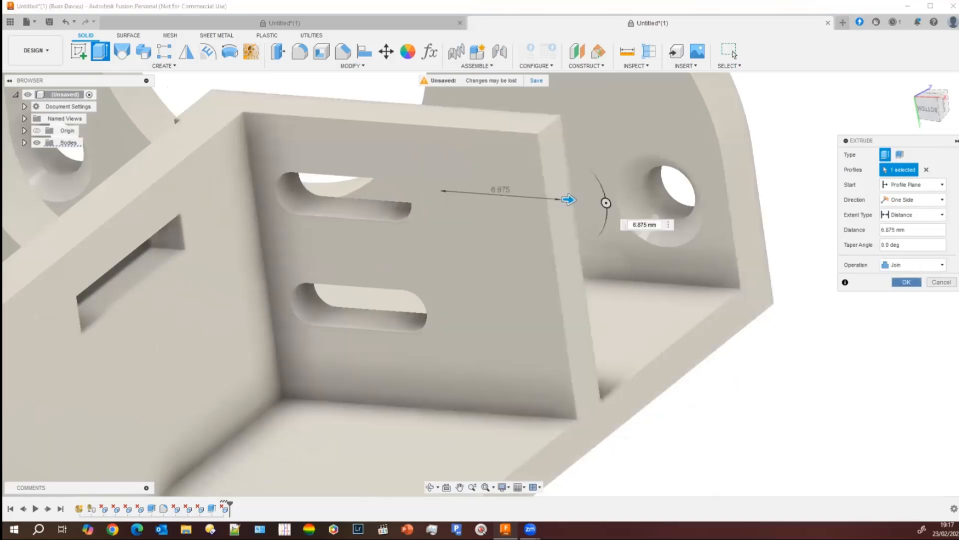
key(Return)
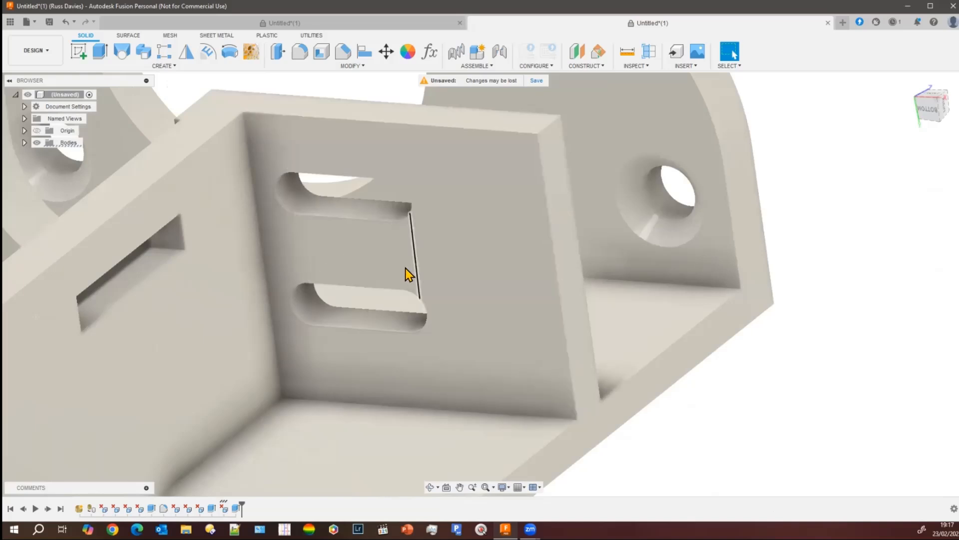
click(370, 273)
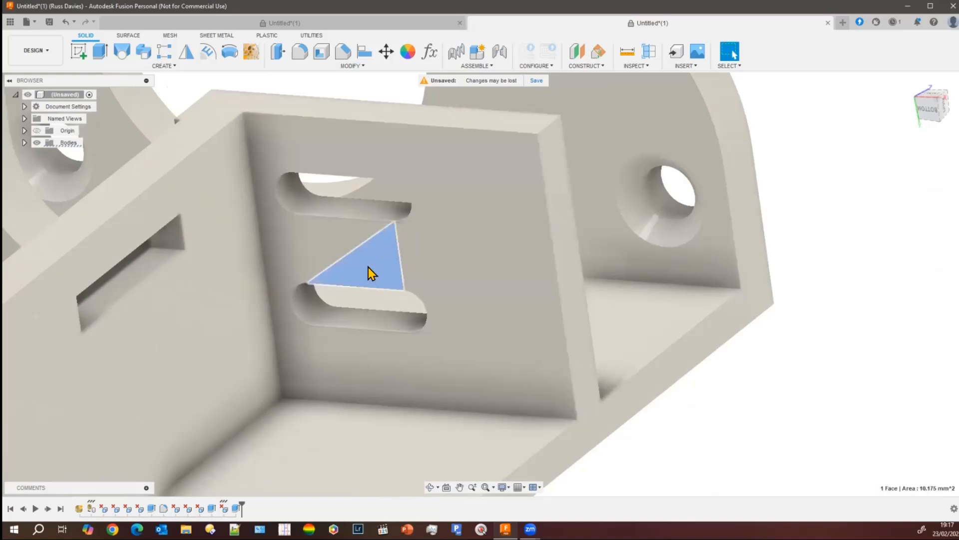
key(Delete)
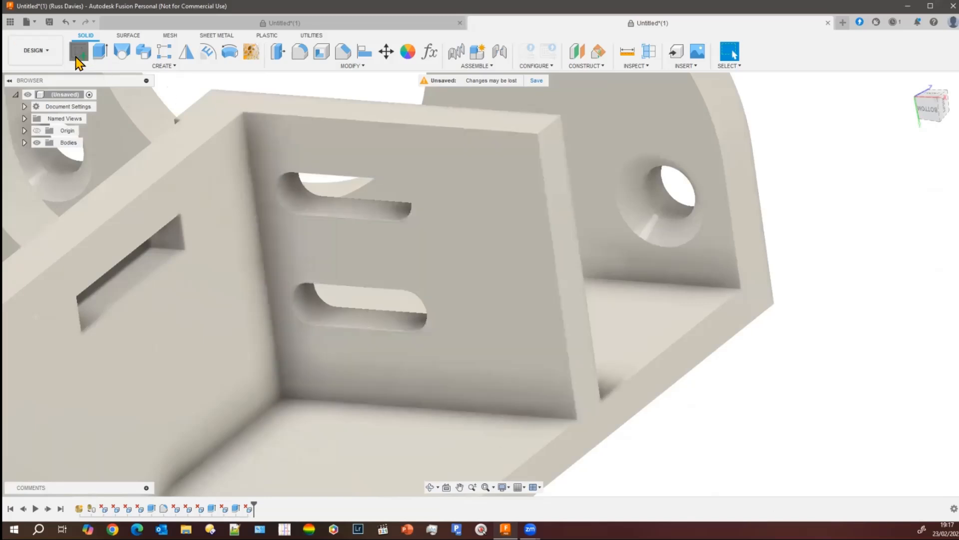
click(79, 51)
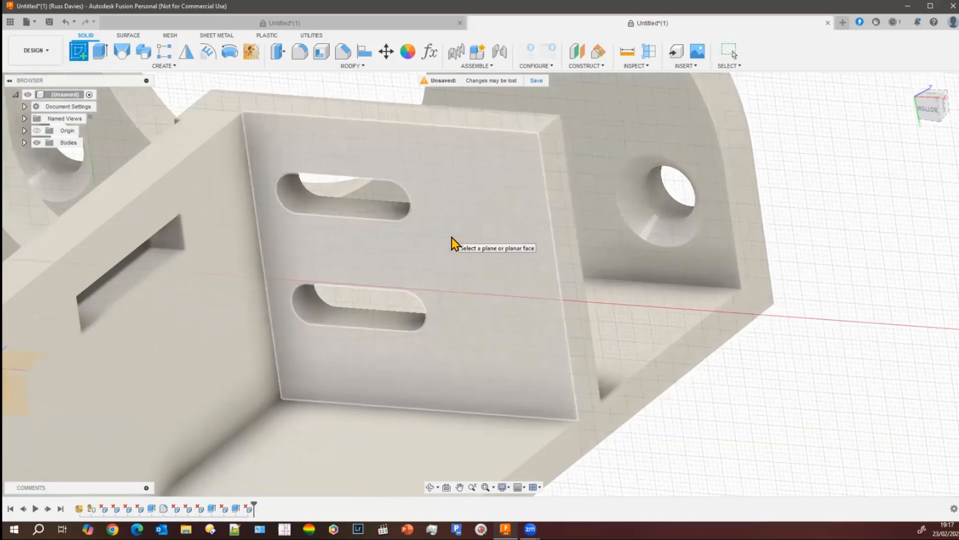
click(452, 238)
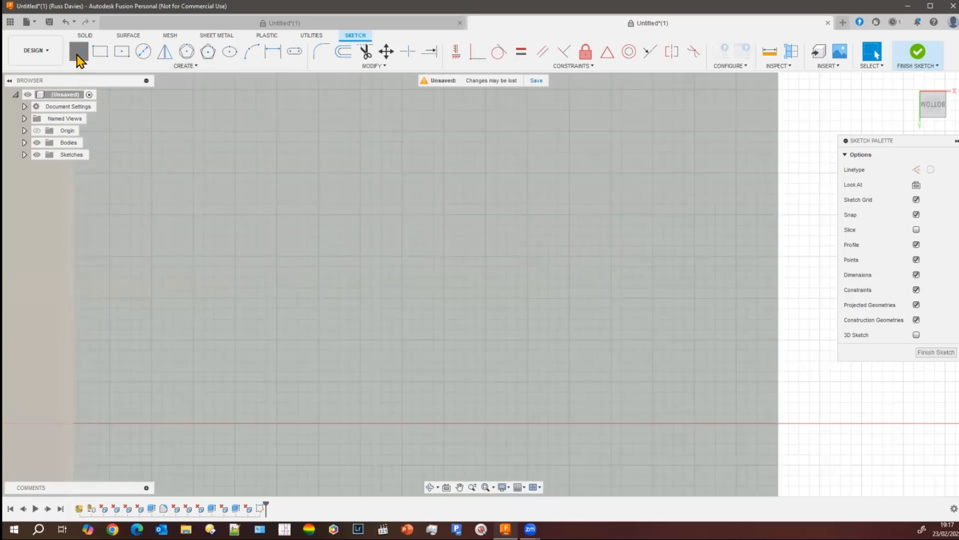
click(78, 51)
click(936, 352)
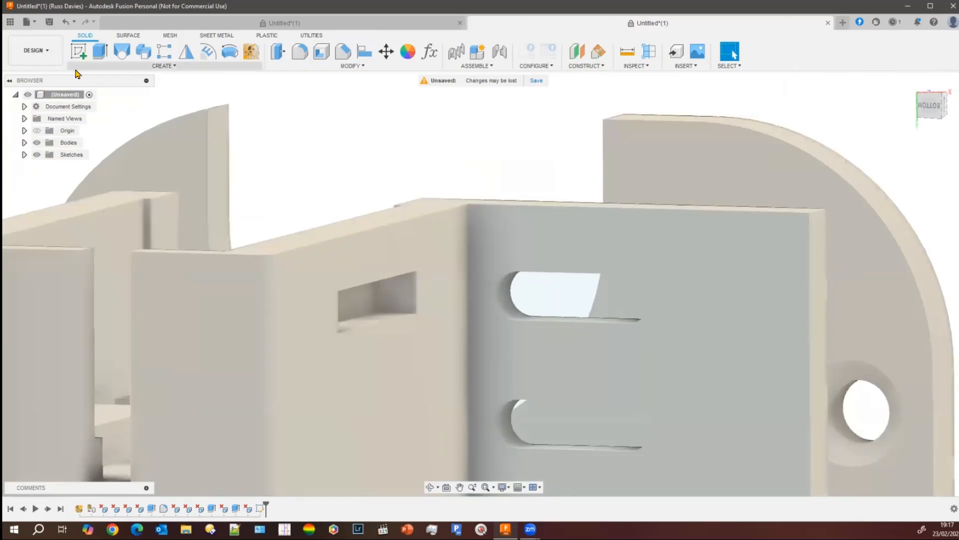
Create a sketch on the face of the two-slot wall and select that face for projection into the sketch with the projection link enabled.
click(79, 50)
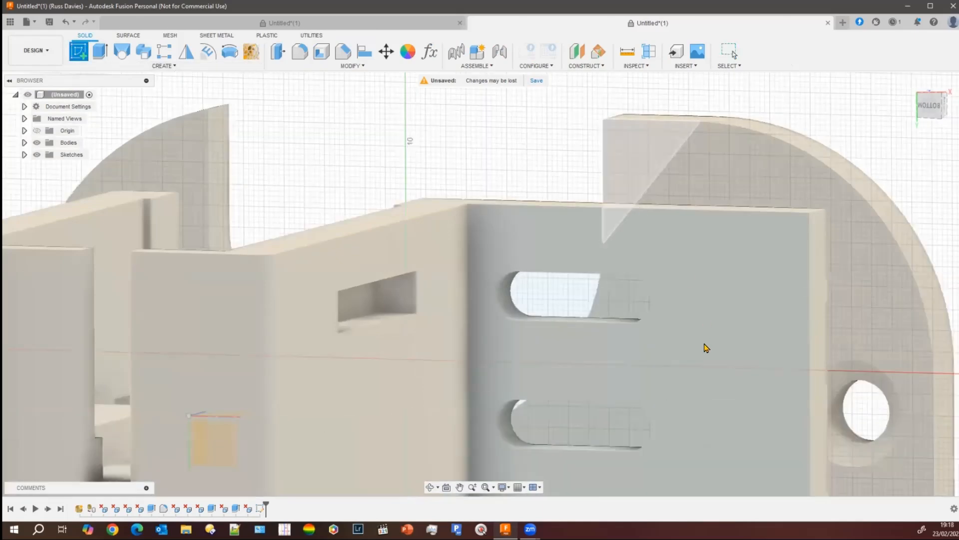
click(707, 347)
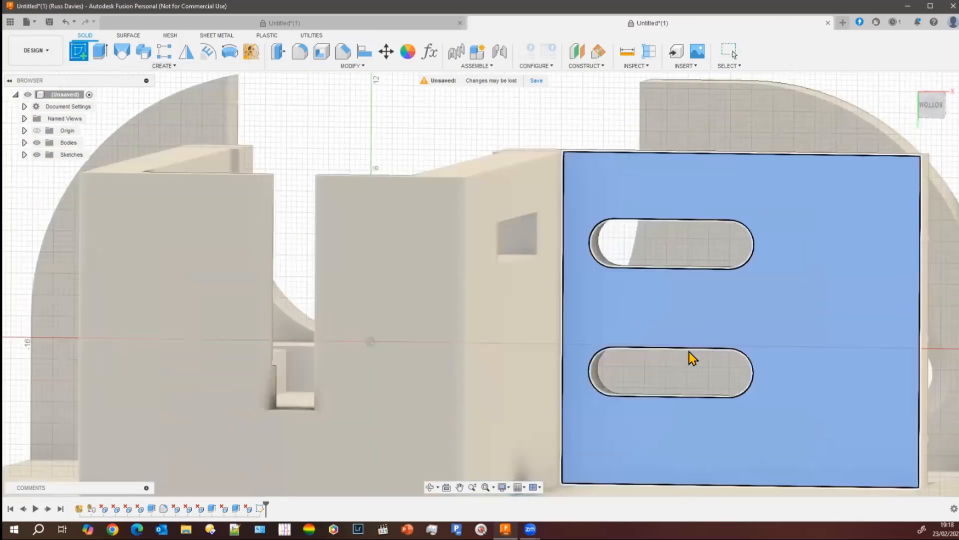
click(692, 358)
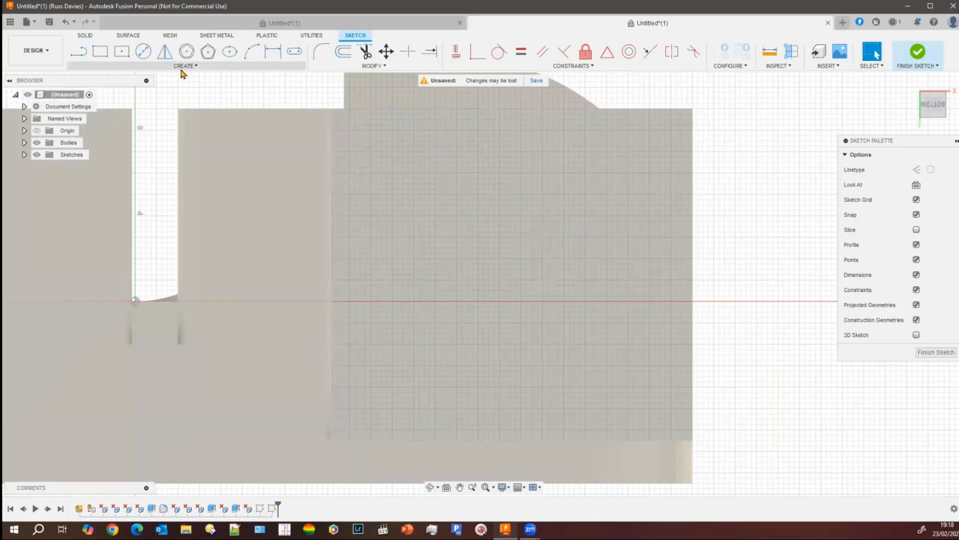
click(183, 65)
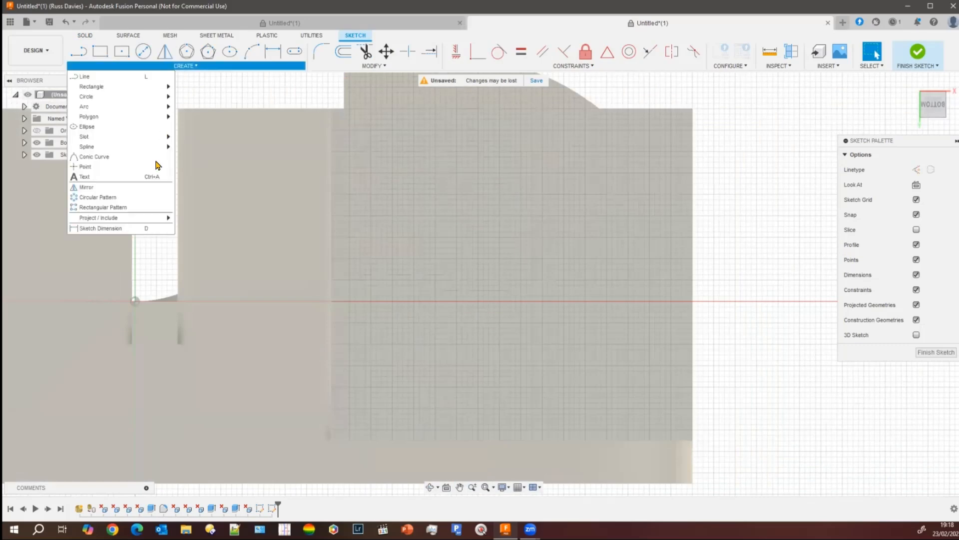
mouse_move(145, 218)
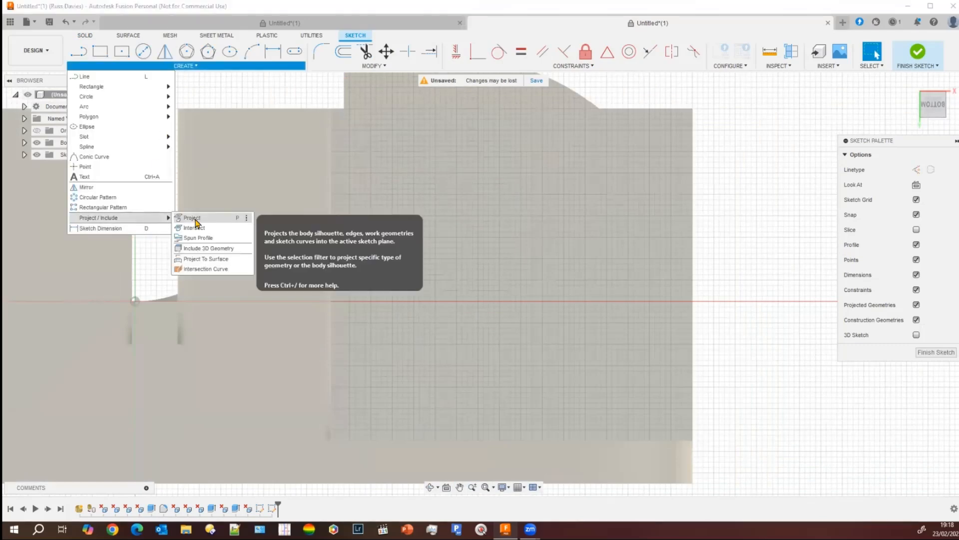
click(194, 218)
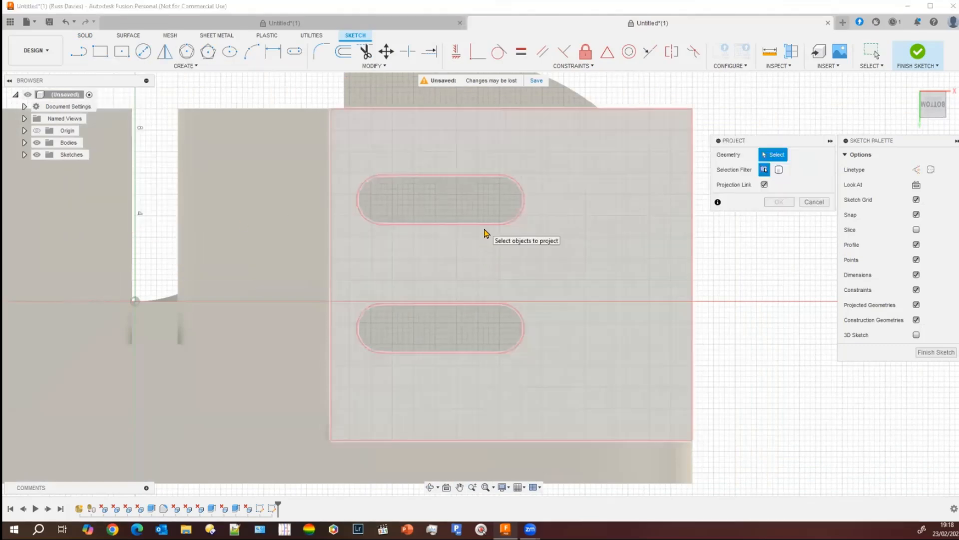
click(486, 233)
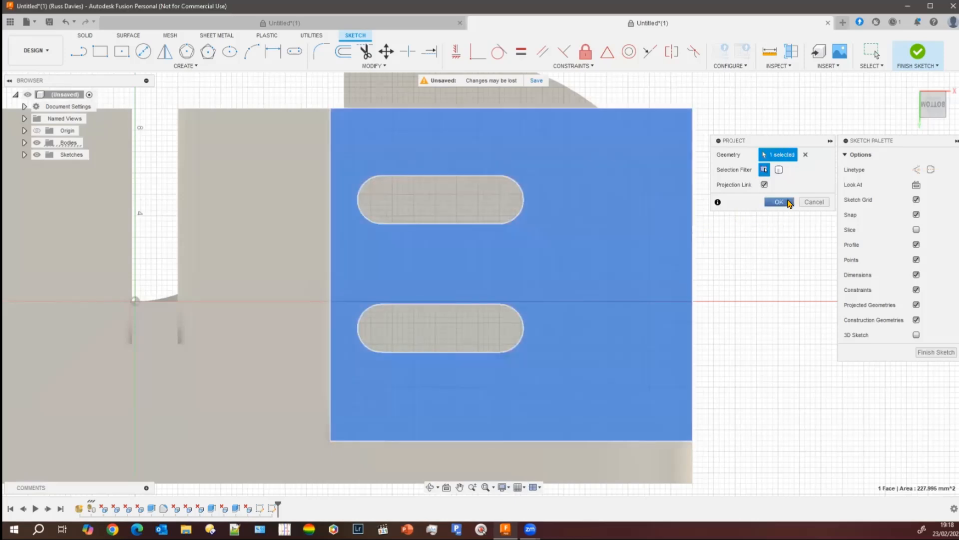
Hide the bodies temporarily to examine the face selected for projection, then show them again and face the sketch plane.
shift+middle_drag(730, 287, 724, 293)
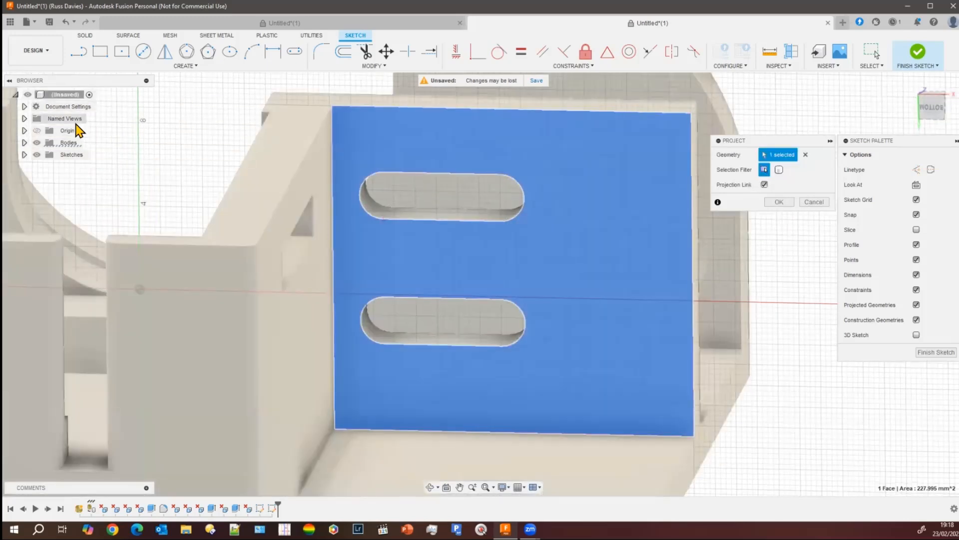
click(37, 143)
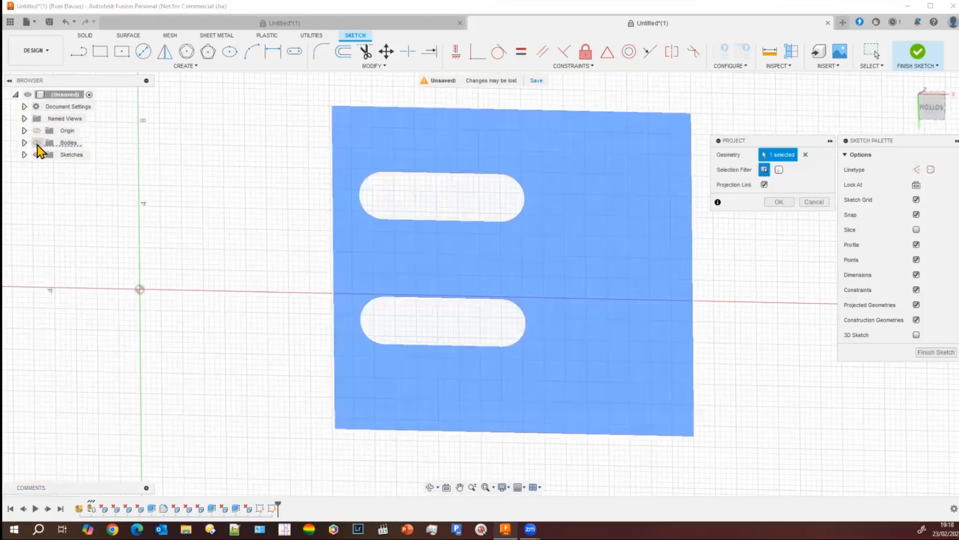
click(38, 143)
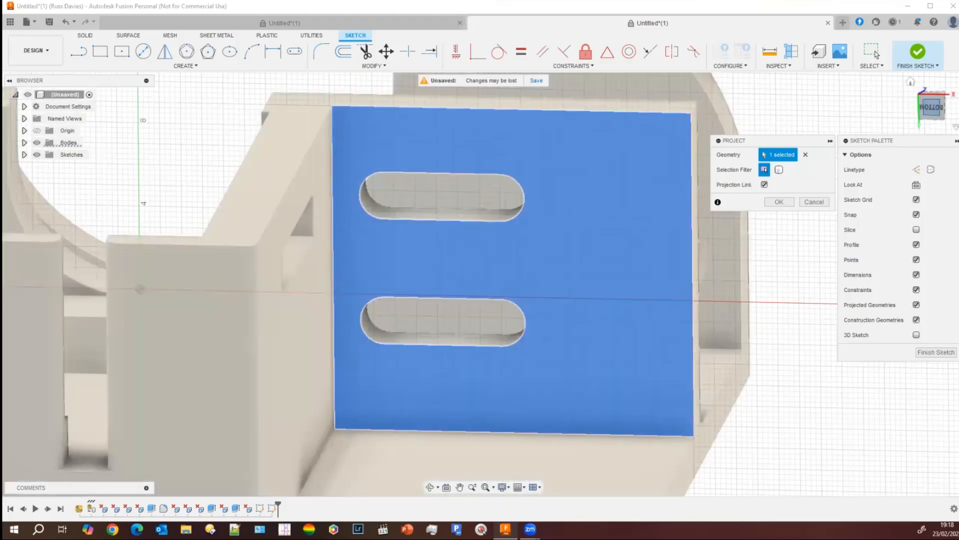
click(932, 107)
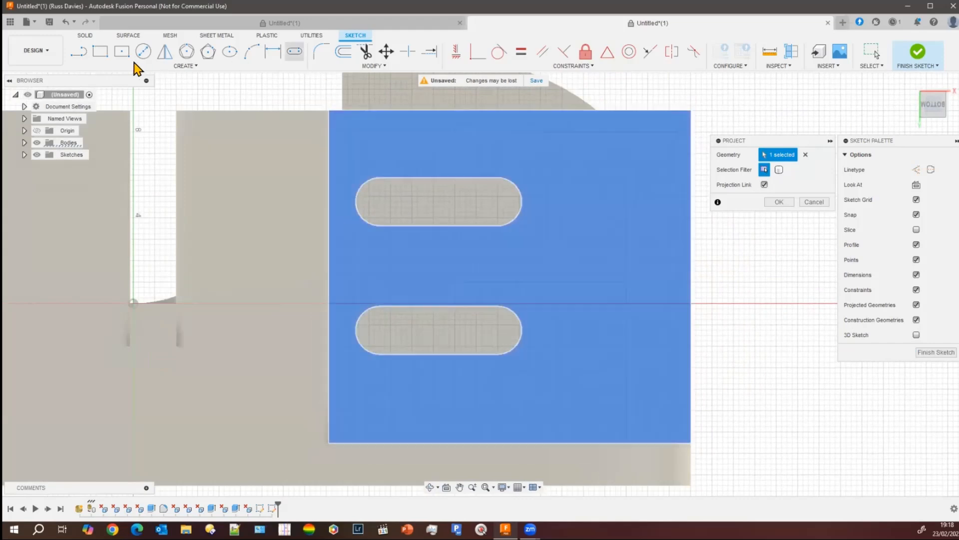
Sketch construction lines joining the tangent points at one rounded end of the upper slot, and from that line's midpoint horizontally outward past the slot.
click(78, 51)
scroll(479, 195, up, 5)
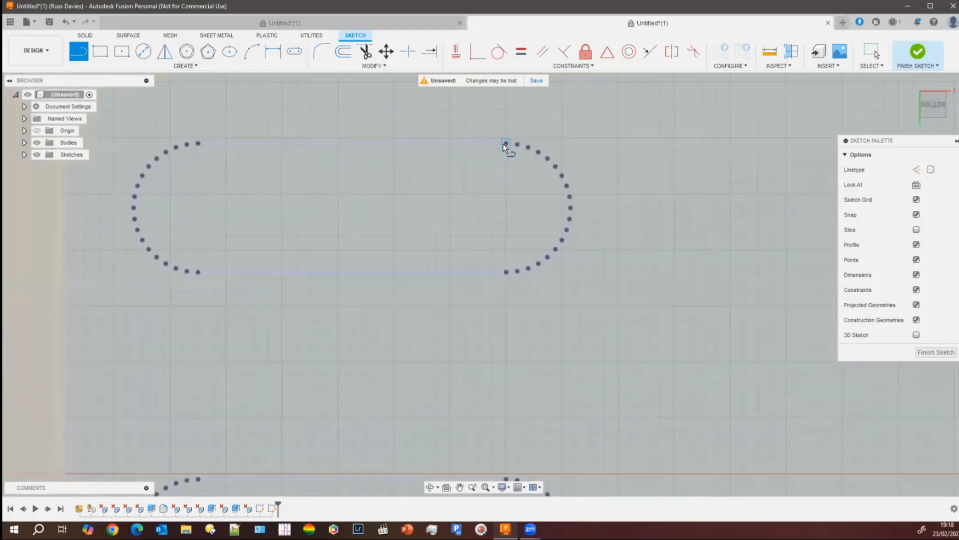
click(505, 144)
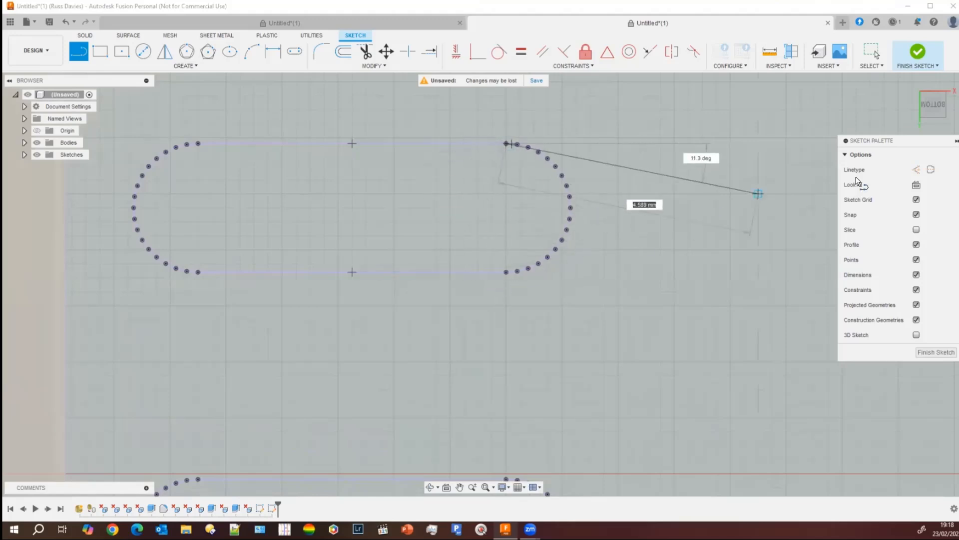
click(916, 170)
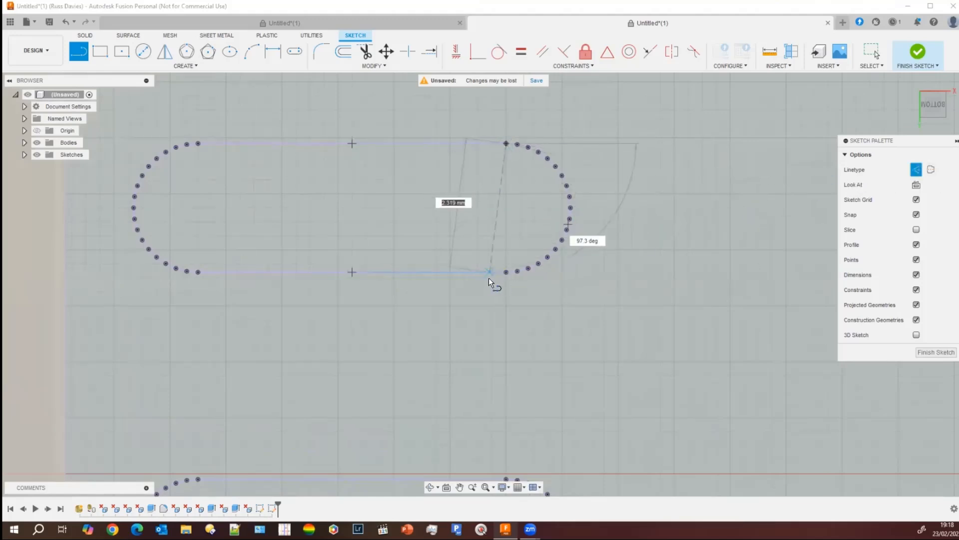
click(506, 272)
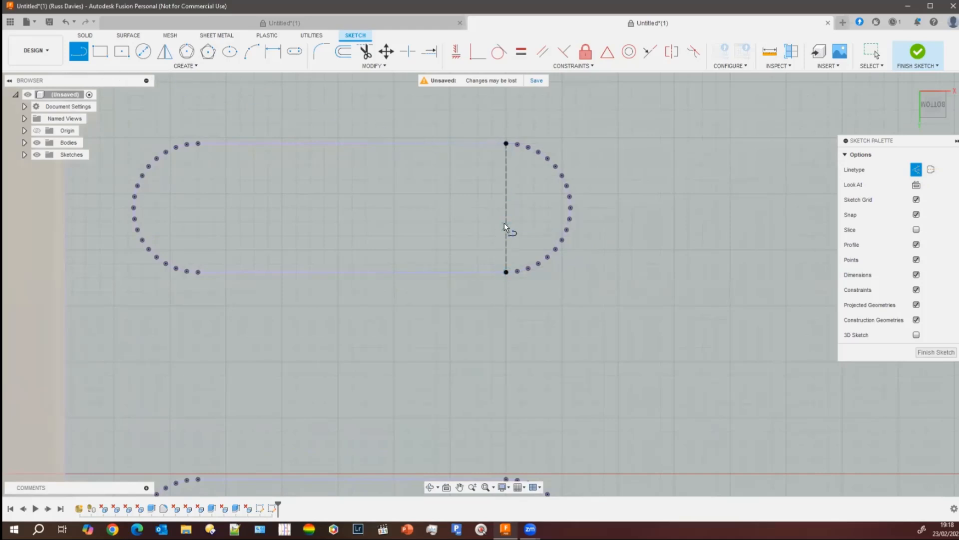
click(505, 206)
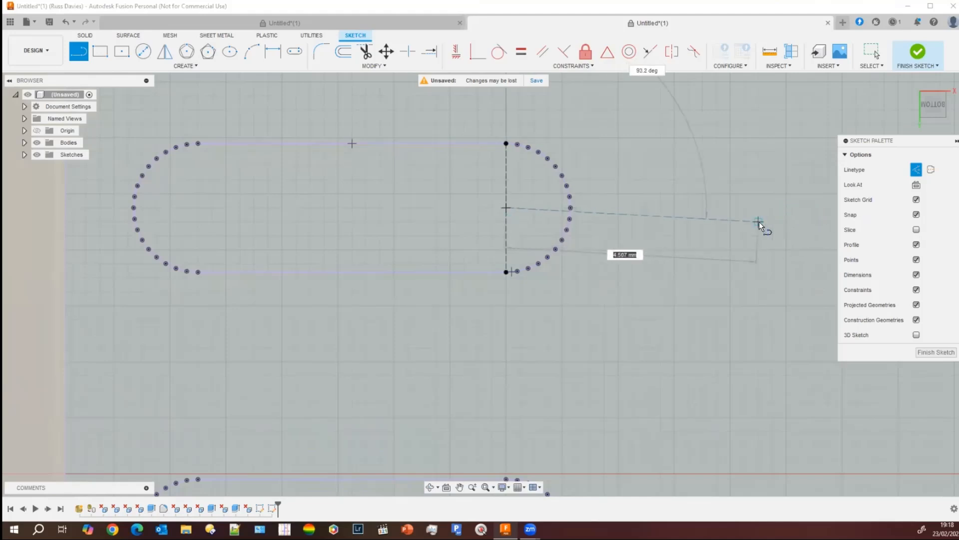
click(786, 208)
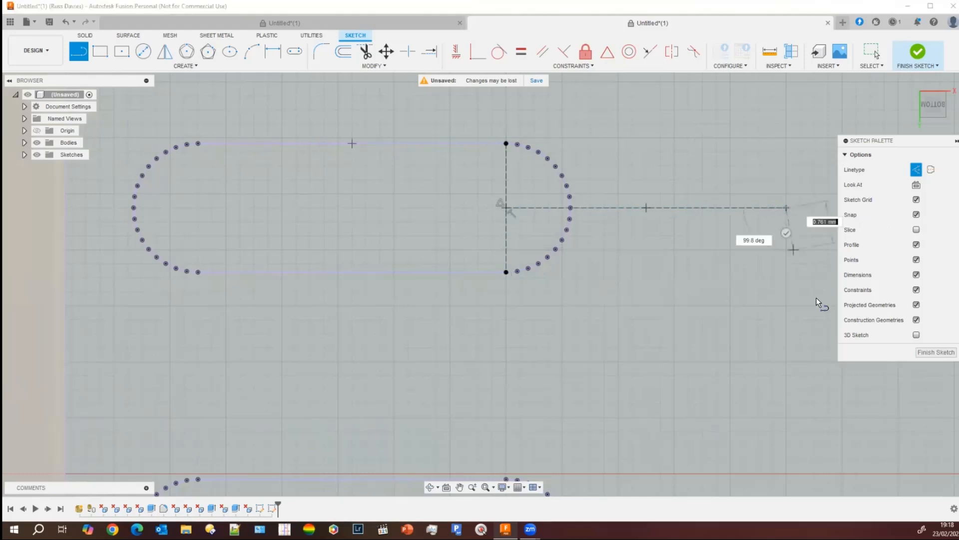
key(Escape)
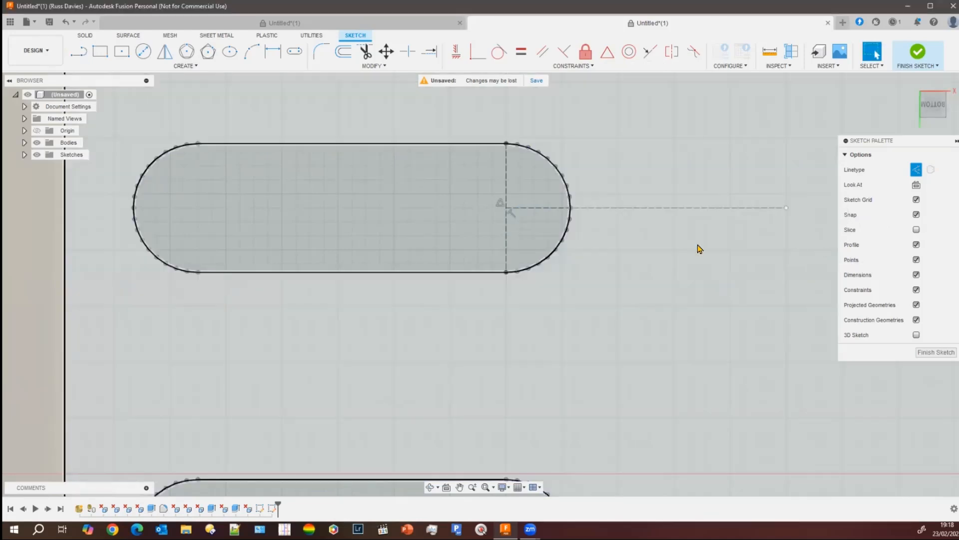
Sketch a non-construction overall slot about 8.1 mm long back along the horizontal construction line, matching the existing slot's width, and finish the sketch.
click(193, 65)
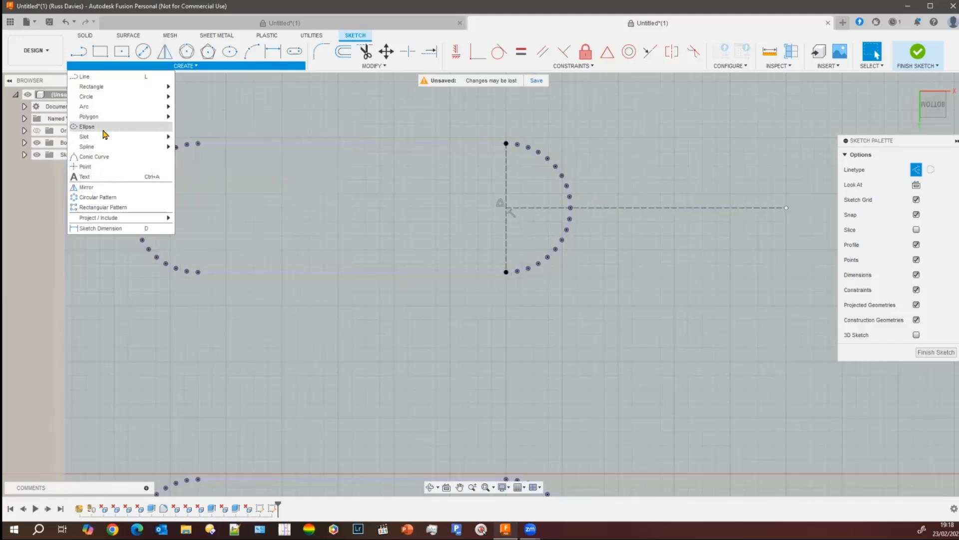
mouse_move(137, 144)
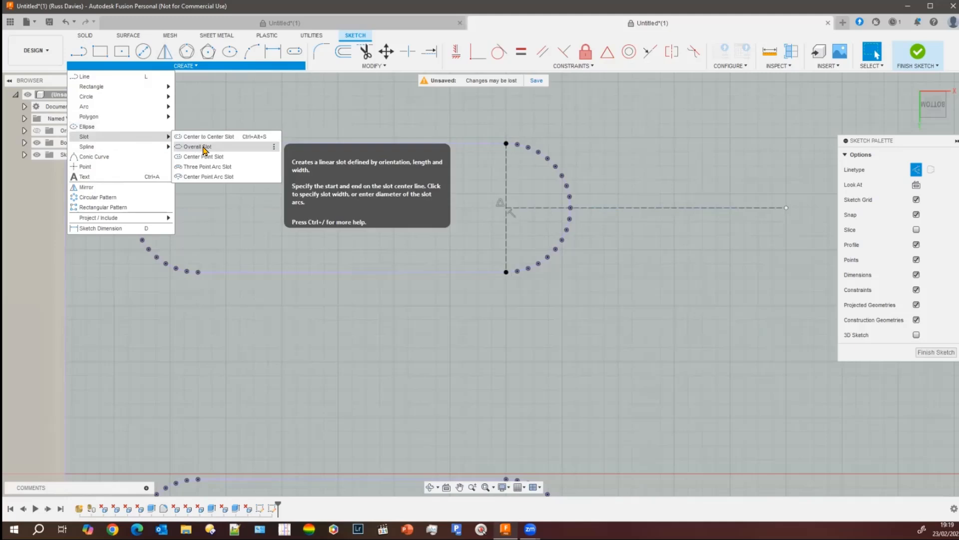
click(198, 146)
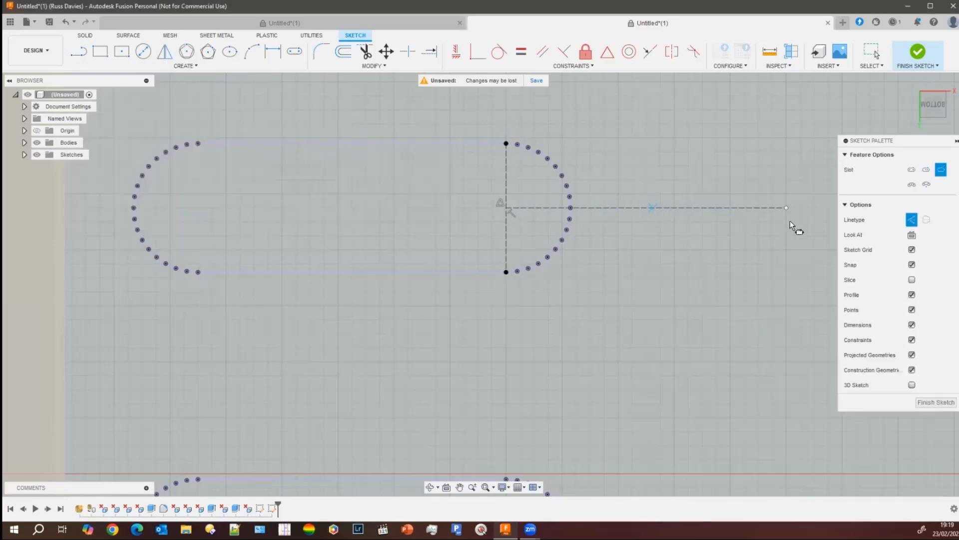
click(786, 207)
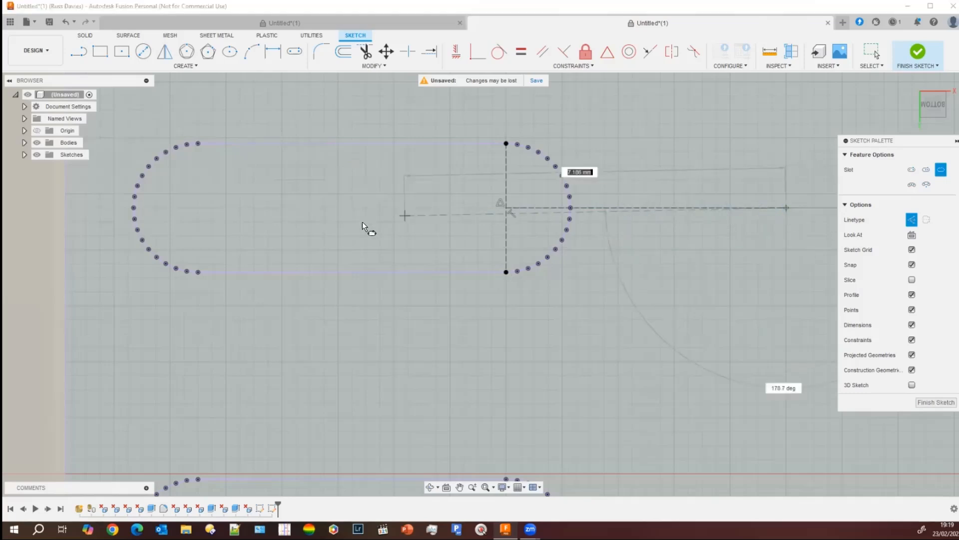
click(324, 165)
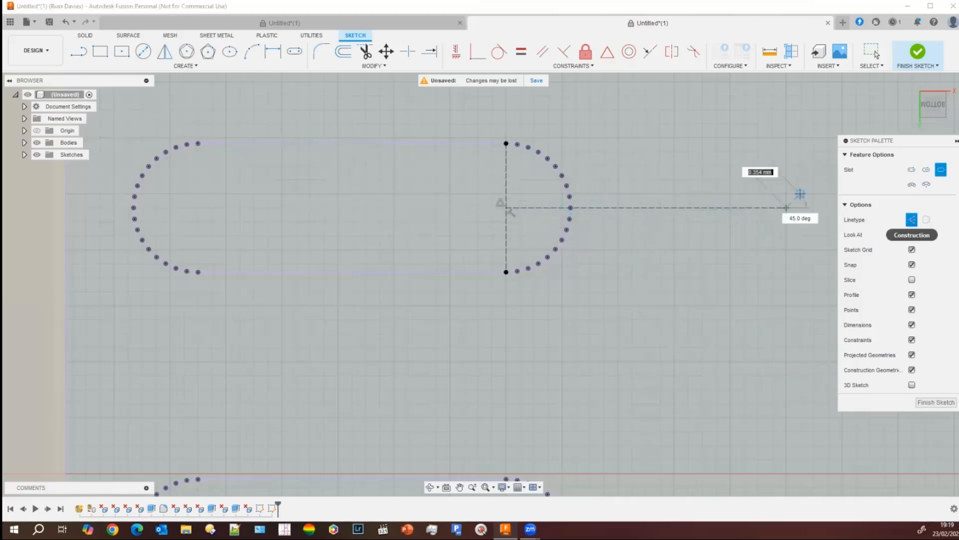
click(319, 199)
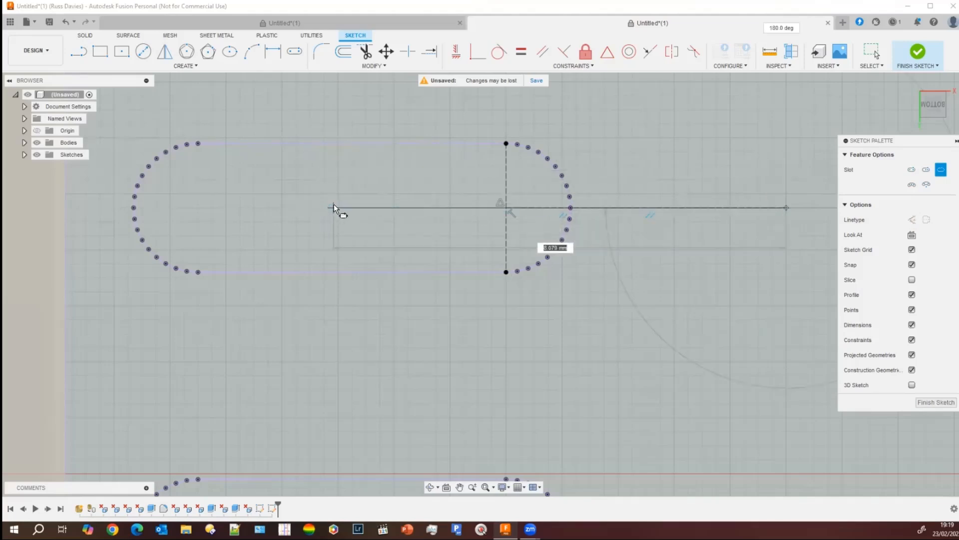
click(334, 205)
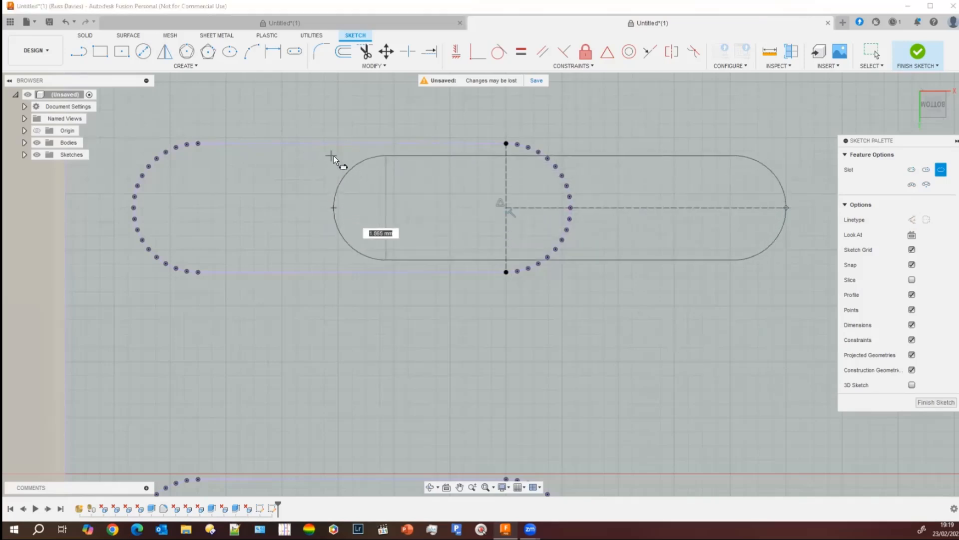
scroll(357, 151, up, 3)
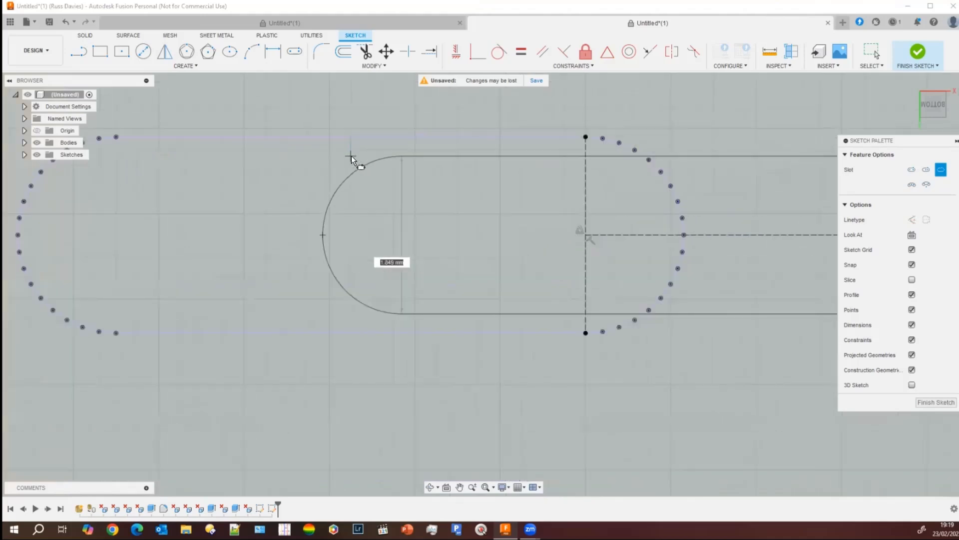
click(368, 125)
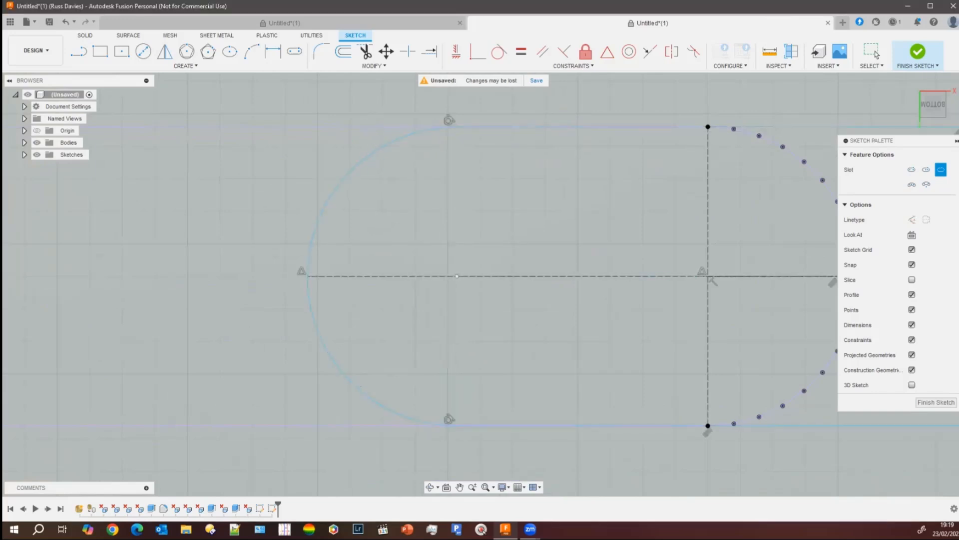
click(935, 402)
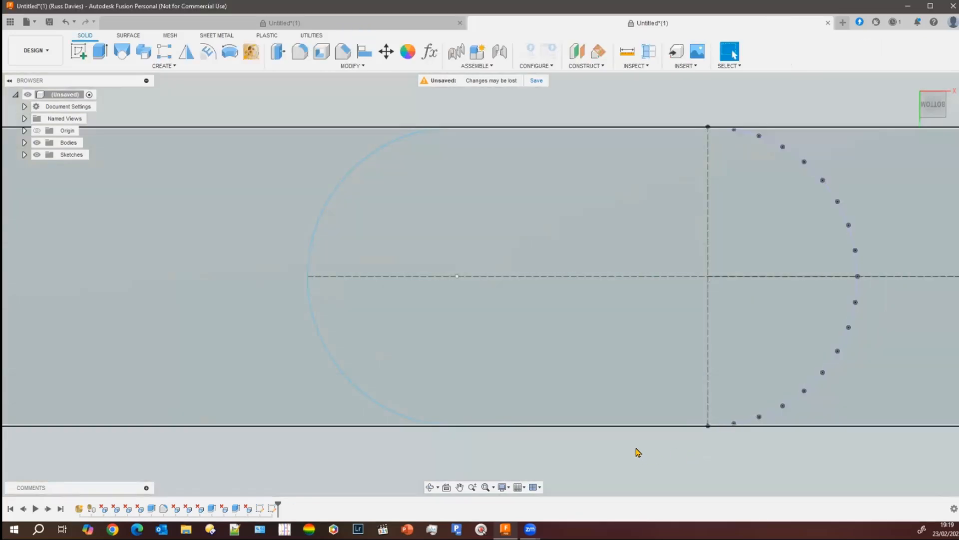
Extrude the sketched profile beyond the upper slot's rounded end as a cut through the wall to lengthen the slot.
scroll(638, 453, down, 5)
middle_drag(451, 429, 260, 424)
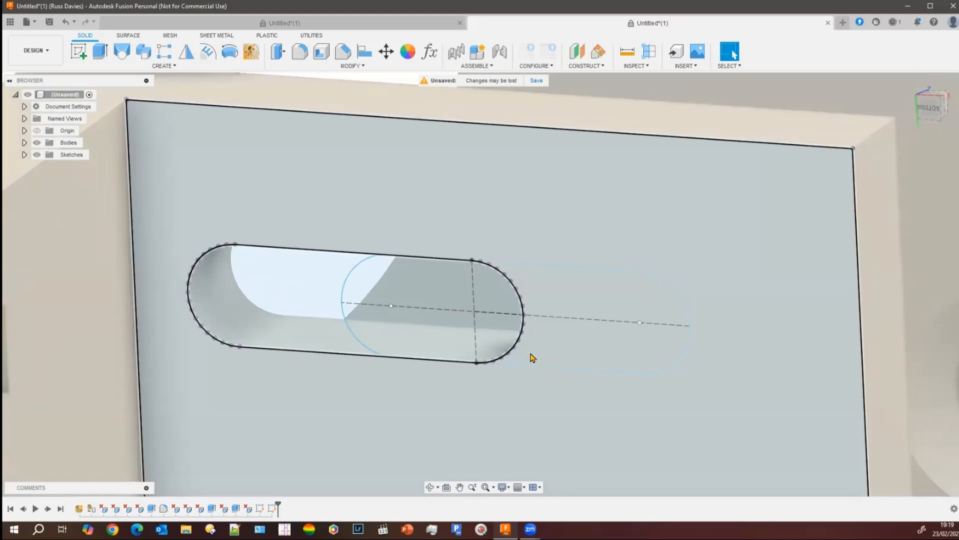
click(527, 359)
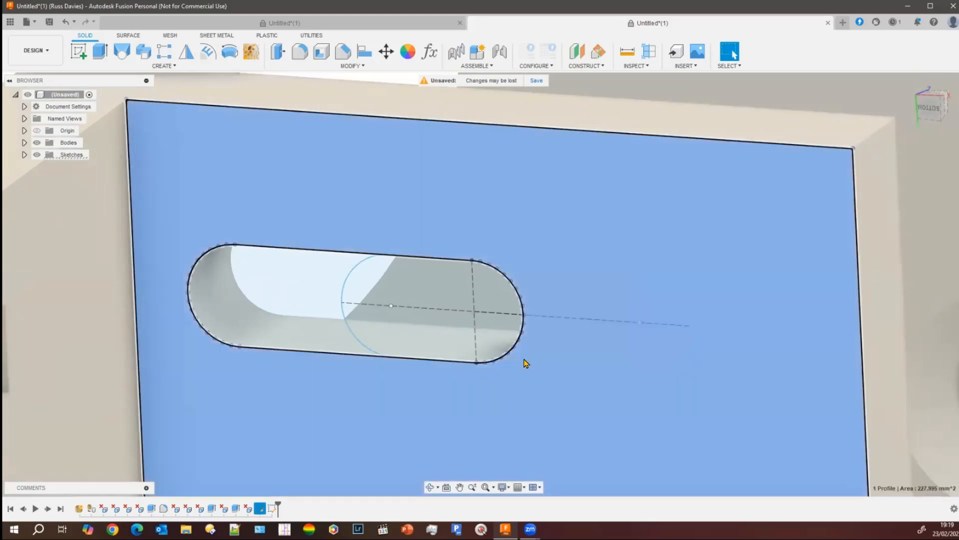
key(Escape)
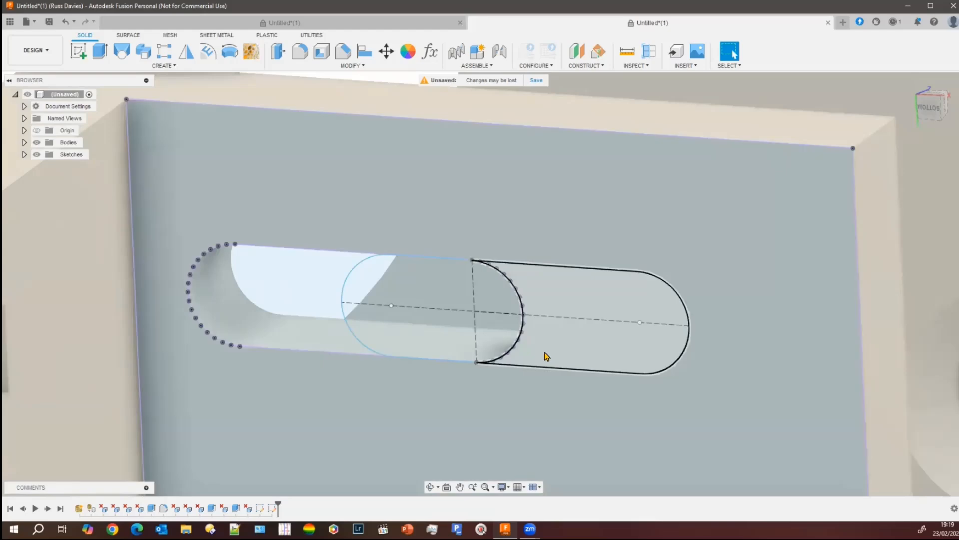
click(546, 356)
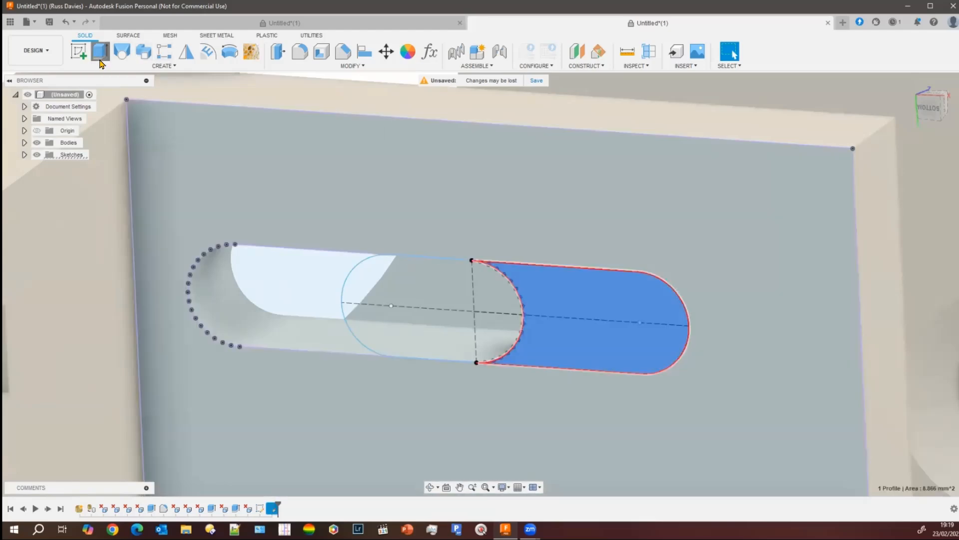
click(101, 60)
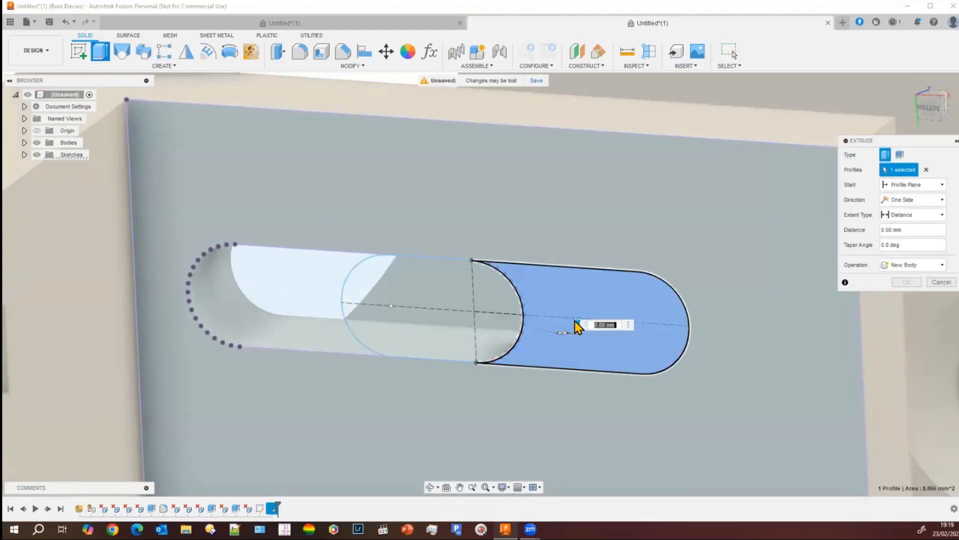
drag(578, 322, 645, 271)
key(Return)
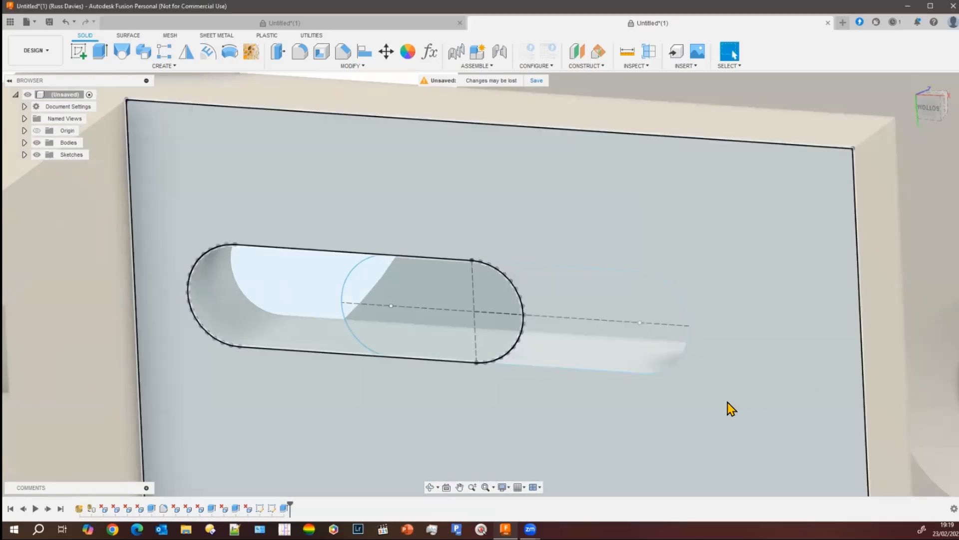
Hide all sketches and examine the lengthened upper slot beside the shorter lower one.
scroll(722, 407, down, 4)
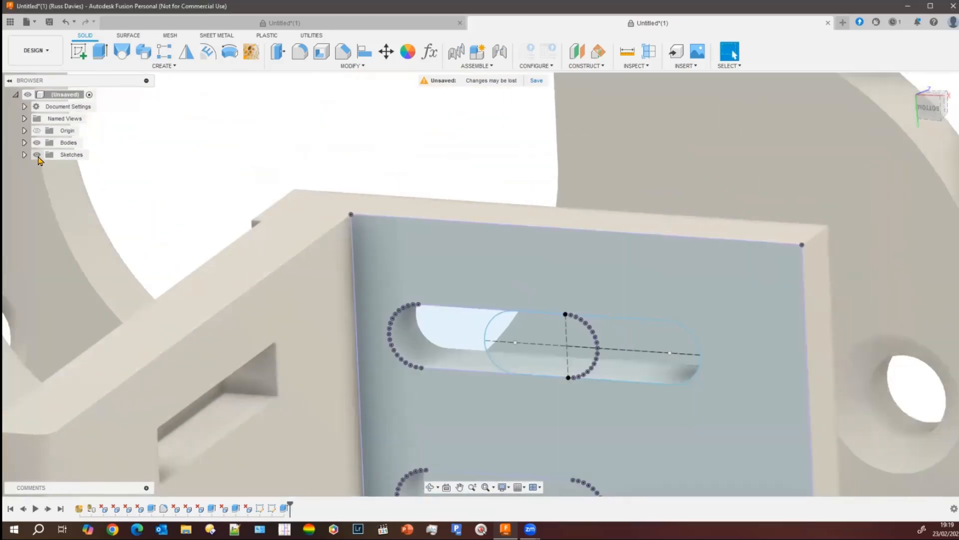
click(37, 155)
scroll(605, 406, down, 3)
shift+middle_drag(616, 419, 452, 377)
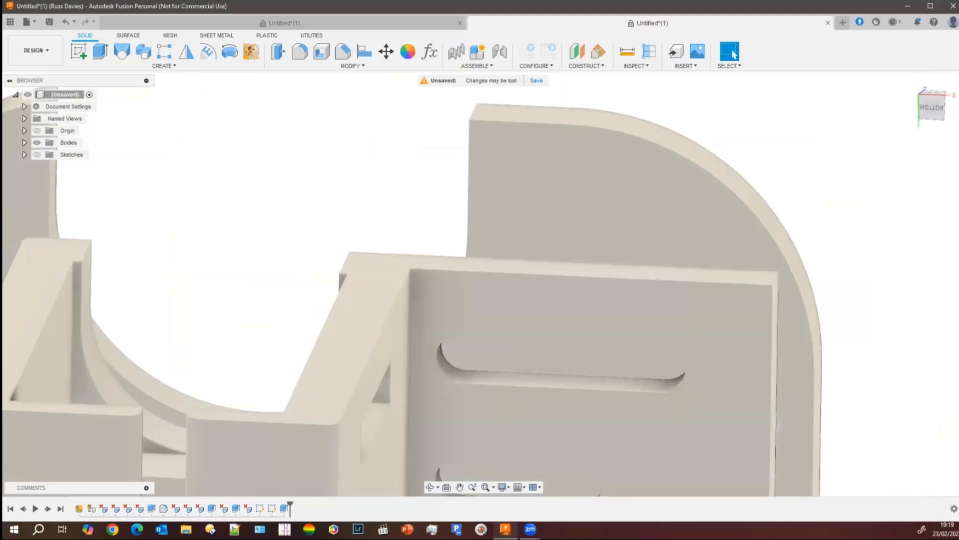
shift+middle_drag(840, 437, 599, 385)
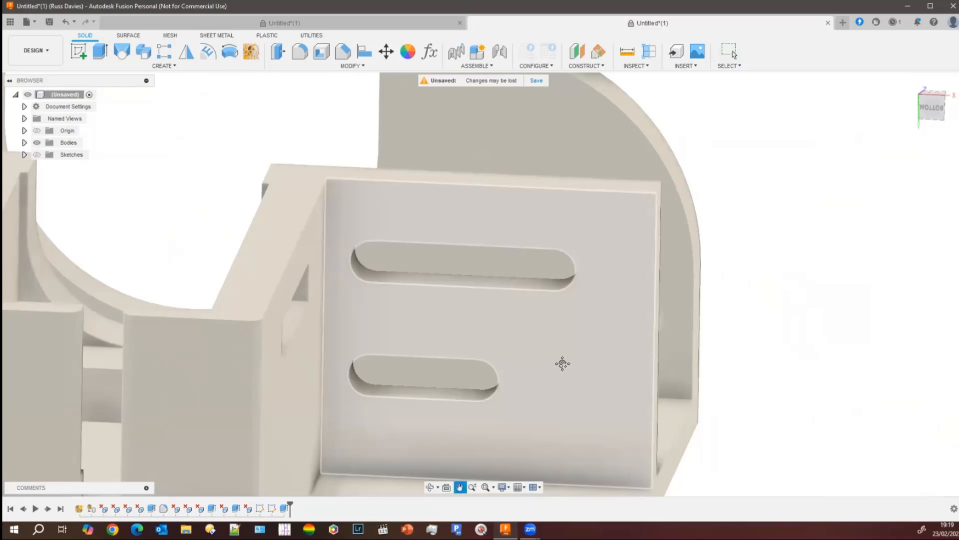
shift+middle_drag(562, 364, 285, 176)
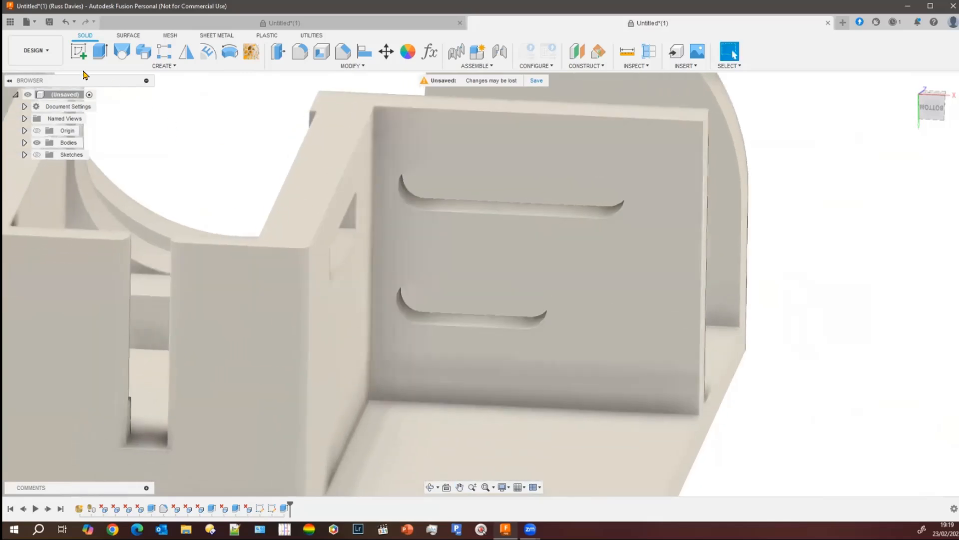
Create a sketch on the face of the two-slot wall and draw a two-point rectangle enclosing the shorter lower slot.
click(79, 52)
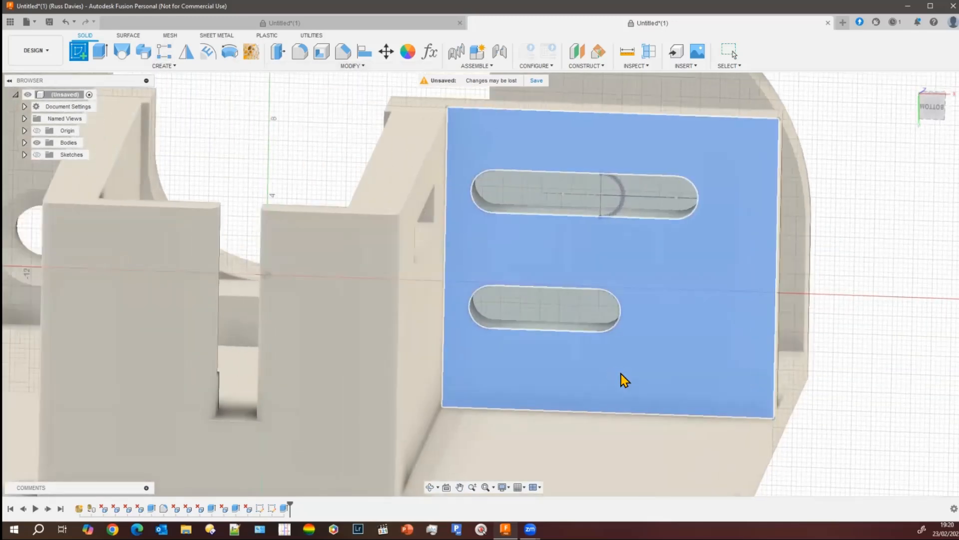
click(621, 377)
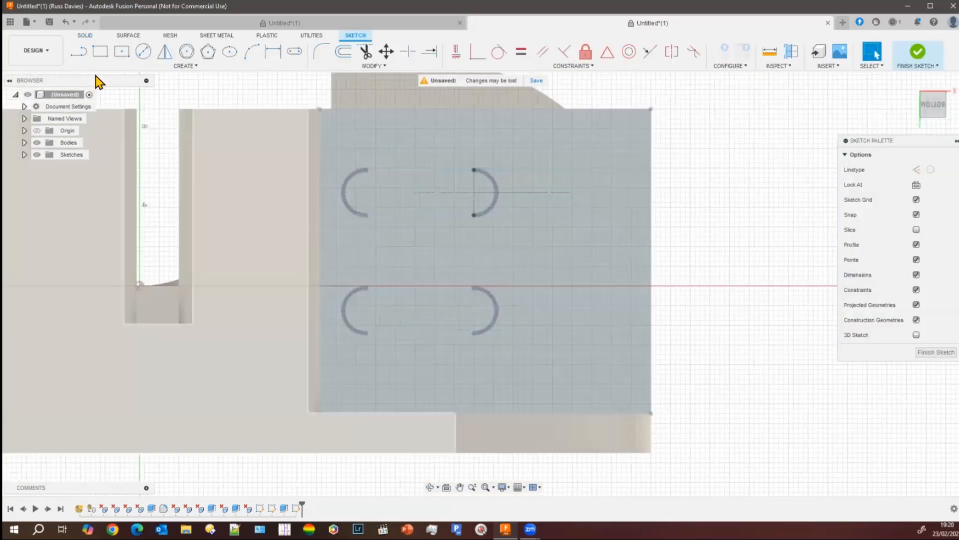
click(100, 51)
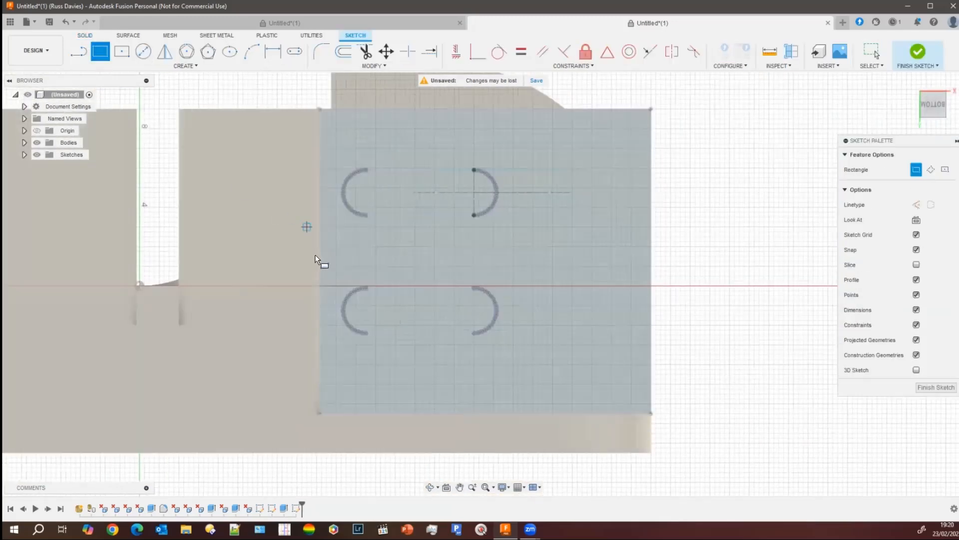
click(330, 276)
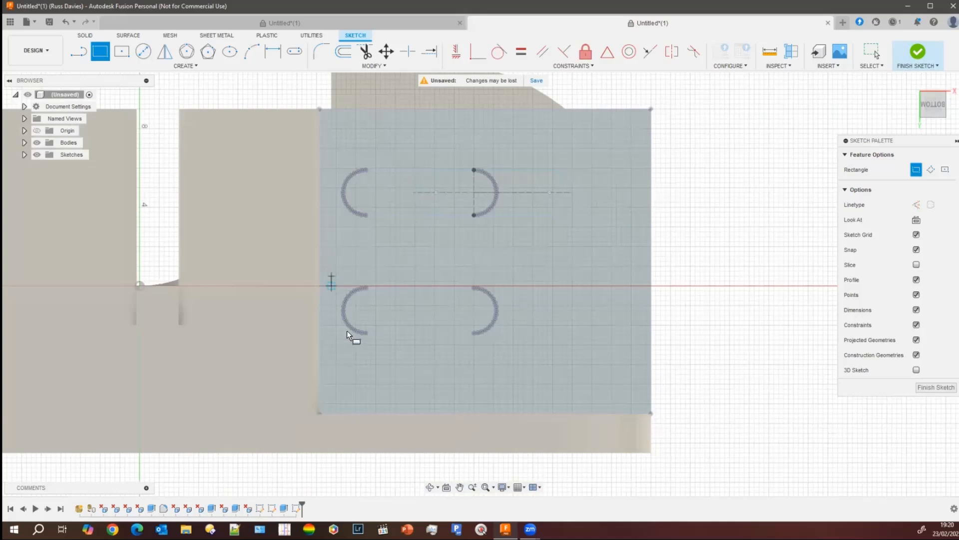
click(532, 353)
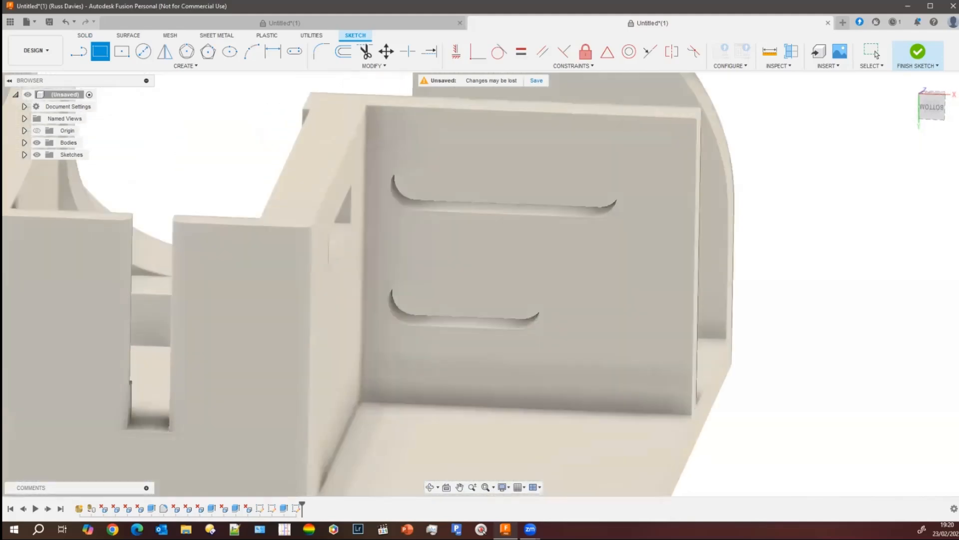
Show the sketches and extrude the profile between the rectangle and the lower slot -2.5 mm into the wall as a join.
click(36, 154)
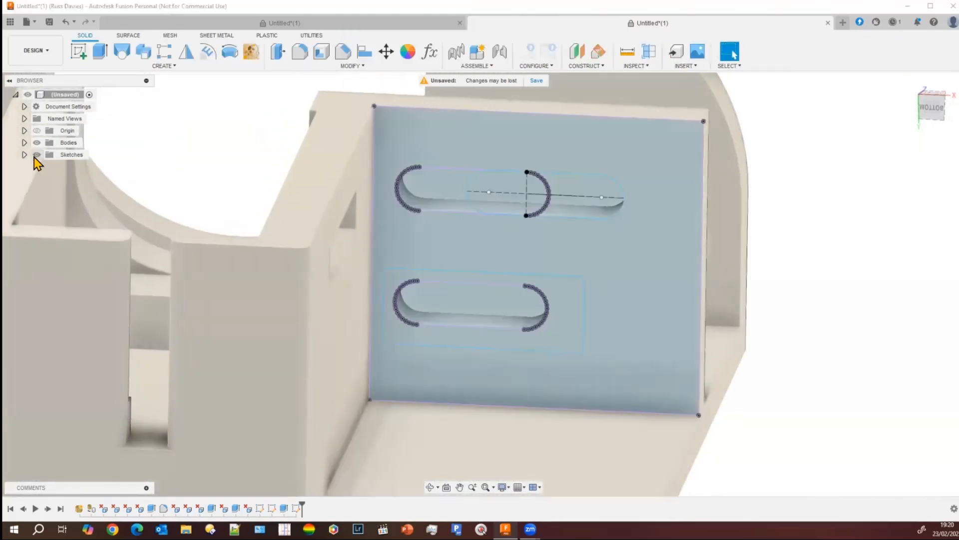
click(400, 342)
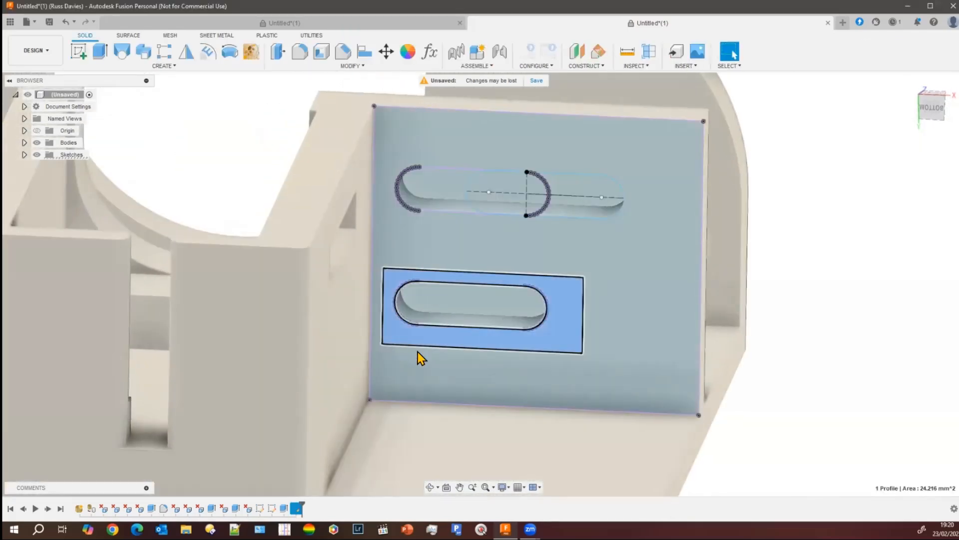
shift+middle_drag(822, 425, 737, 455)
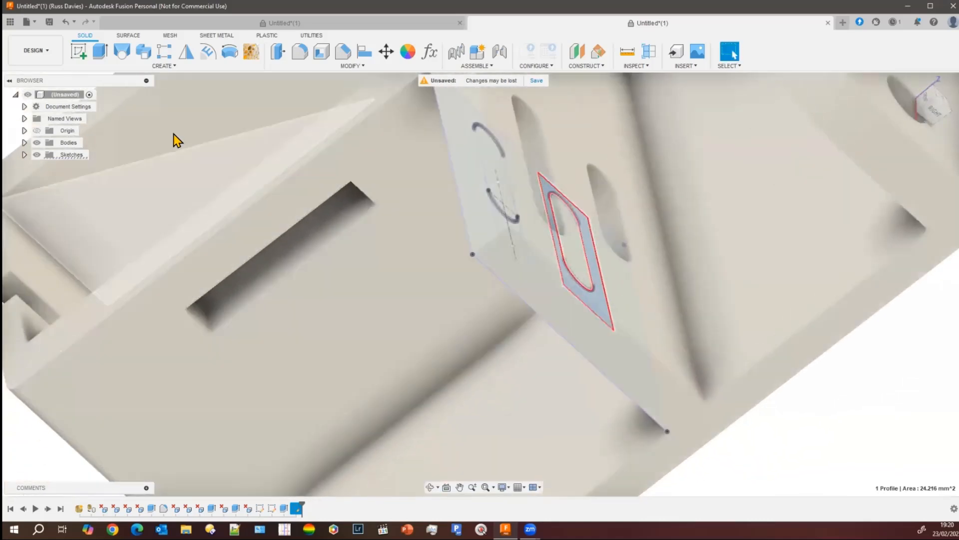
click(101, 56)
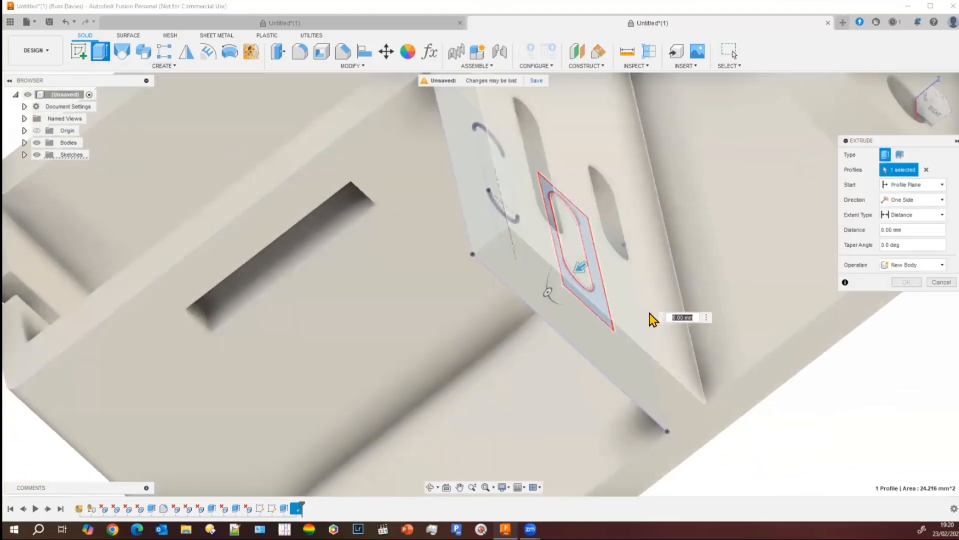
drag(617, 294, 663, 288)
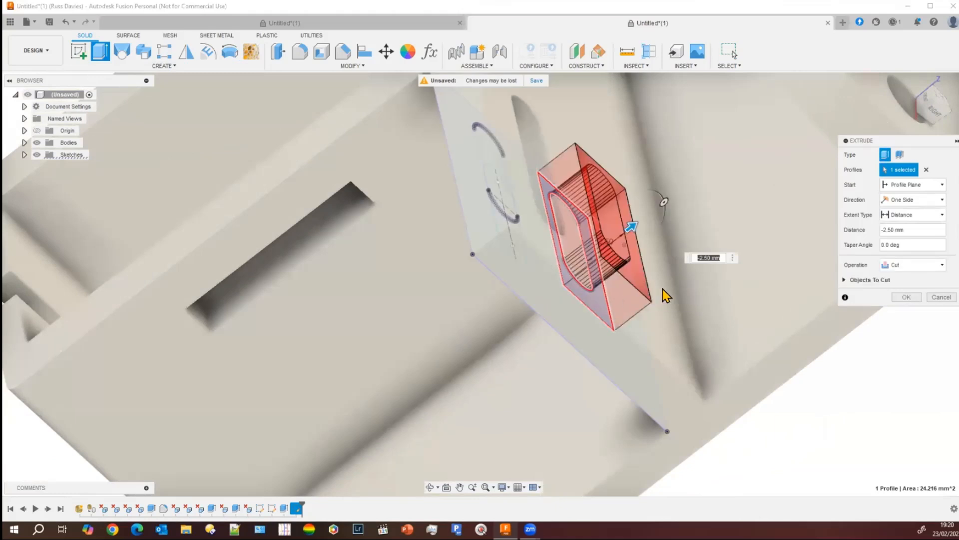
click(912, 265)
click(897, 273)
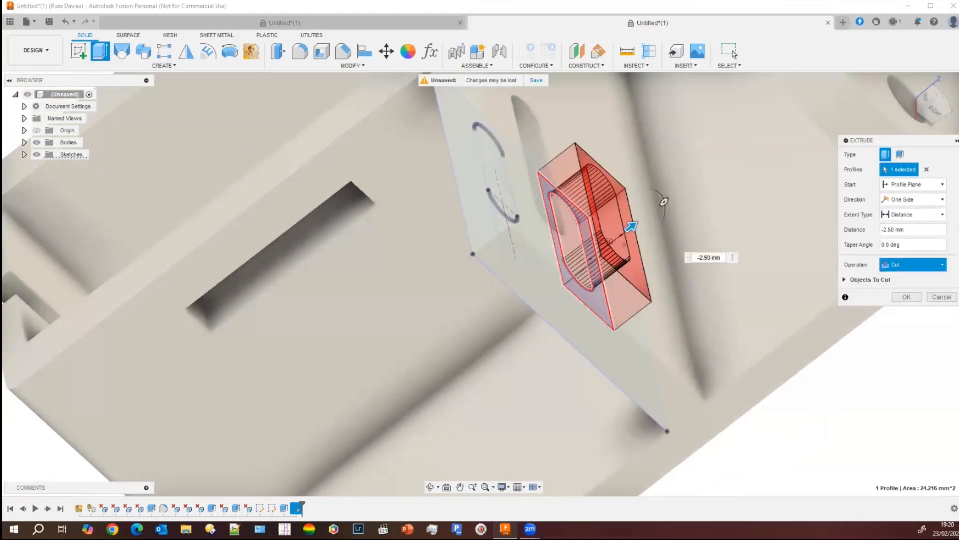
key(Return)
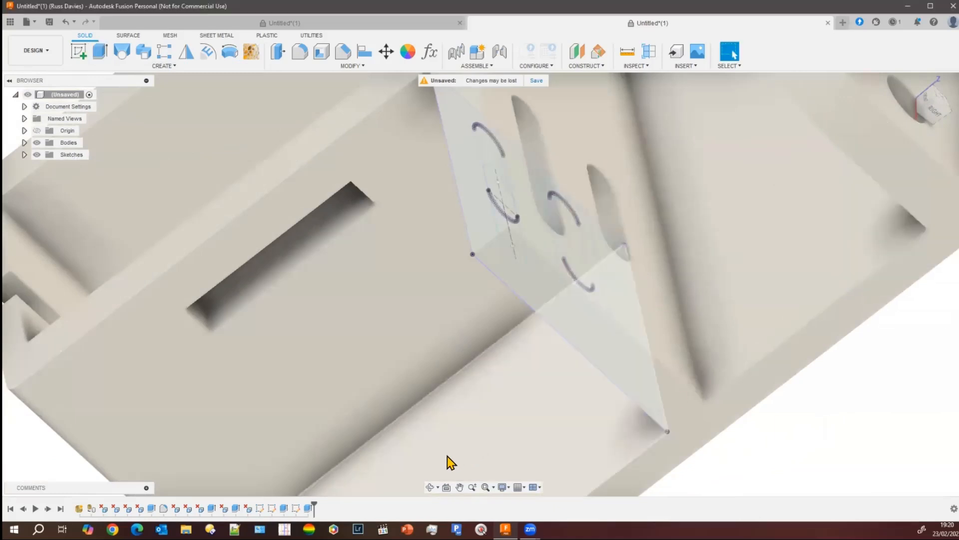
mouse_move(448, 455)
shift+middle_down()
mouse_move(491, 437)
mouse_move(526, 399)
shift+middle_up()
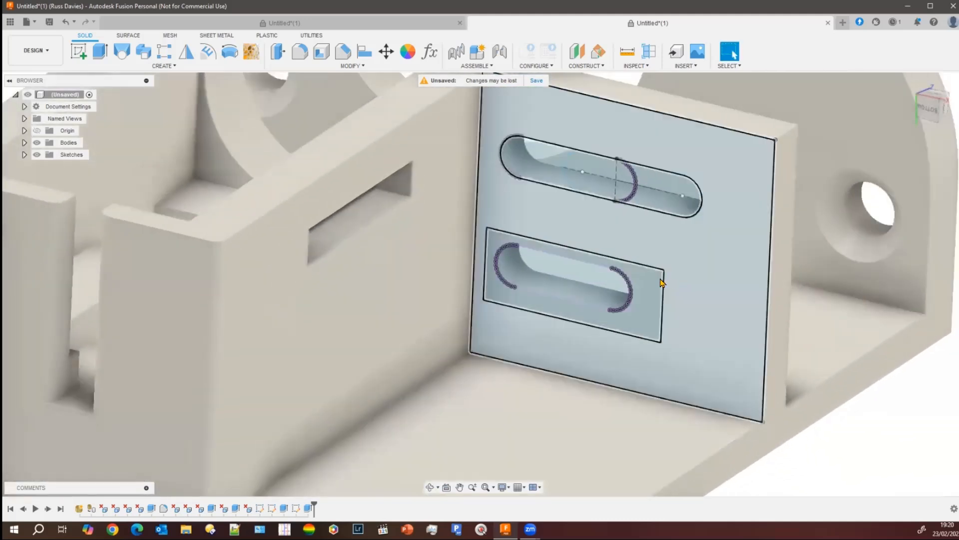
click(644, 297)
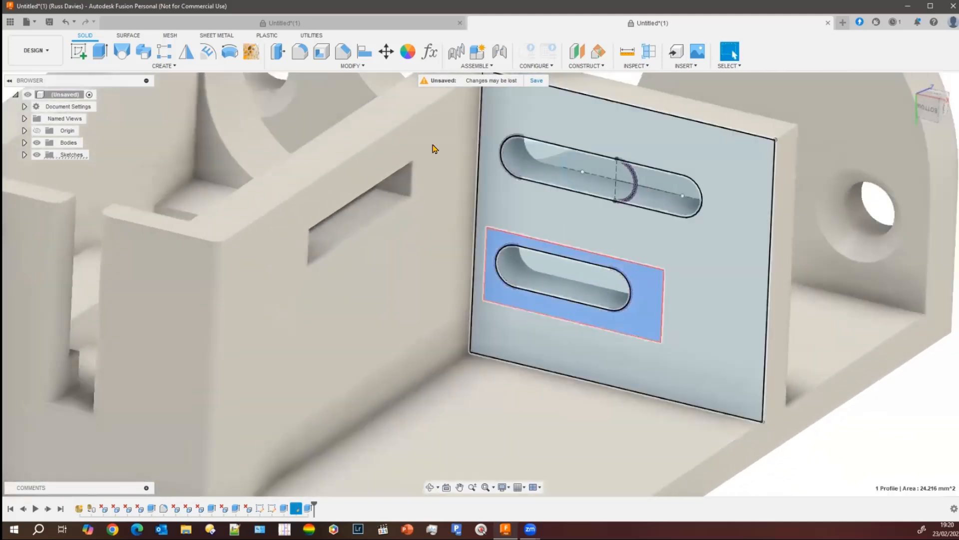
click(100, 51)
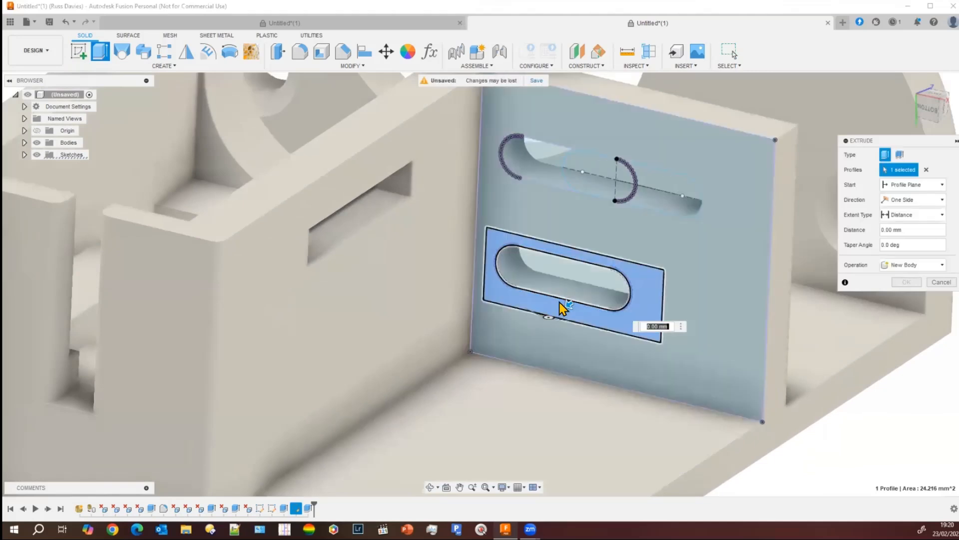
mouse_move(568, 303)
mouse_down()
mouse_move(595, 278)
mouse_move(571, 302)
mouse_up()
click(942, 297)
click(733, 54)
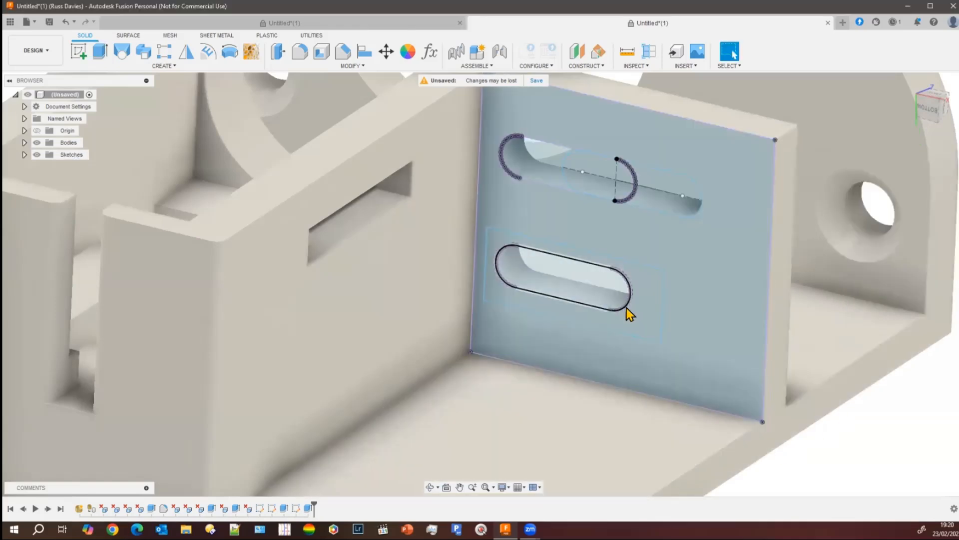
Extrude the lower slot profile together with its surrounding rectangle profile -2.5 mm as a join to fill the slot, and hide all sketches.
click(642, 327)
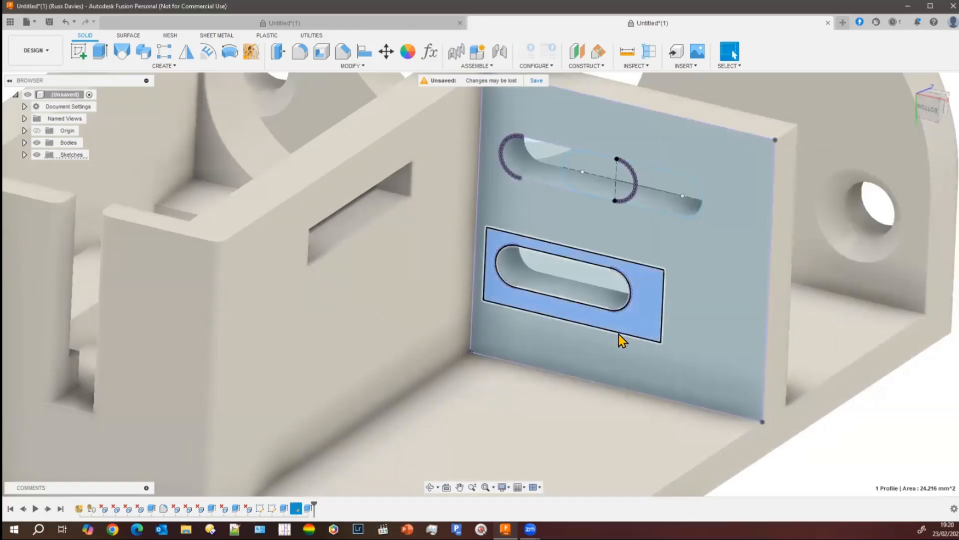
shift+click(589, 292)
click(100, 52)
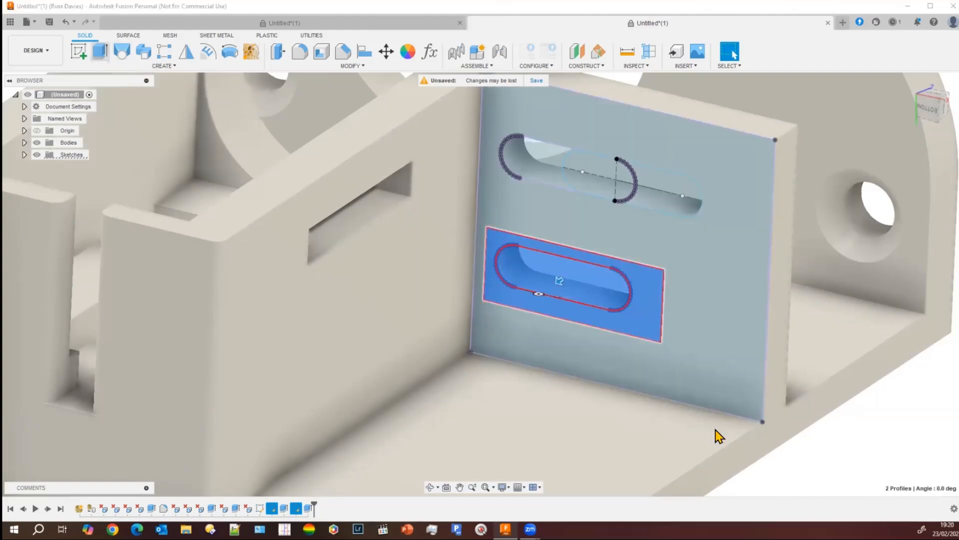
shift+middle_drag(781, 456, 783, 354)
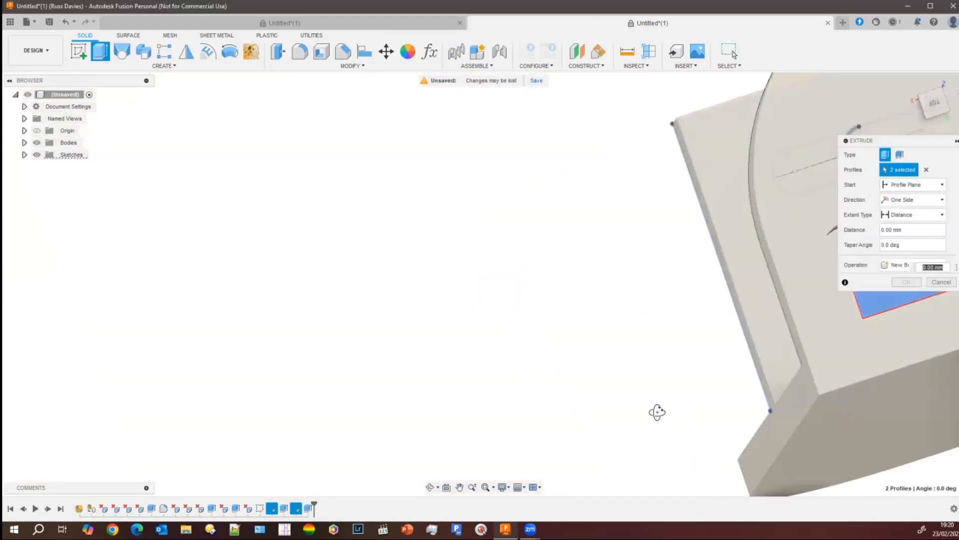
shift+middle_drag(657, 411, 625, 454)
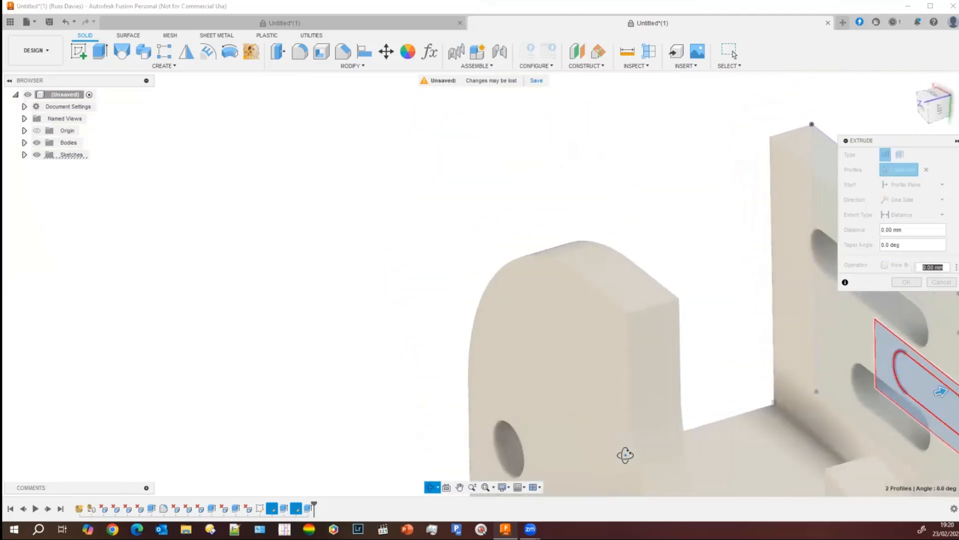
text(-2.5)
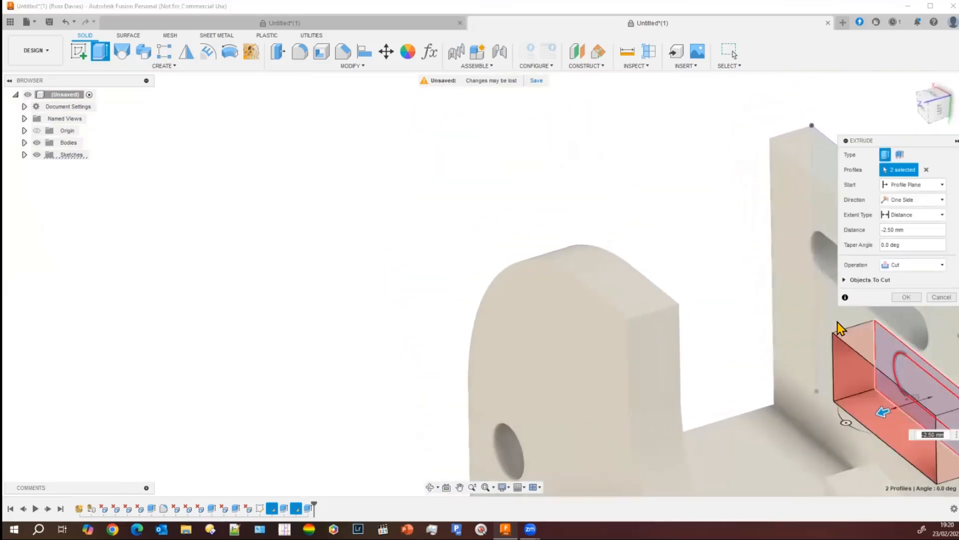
click(912, 265)
click(899, 278)
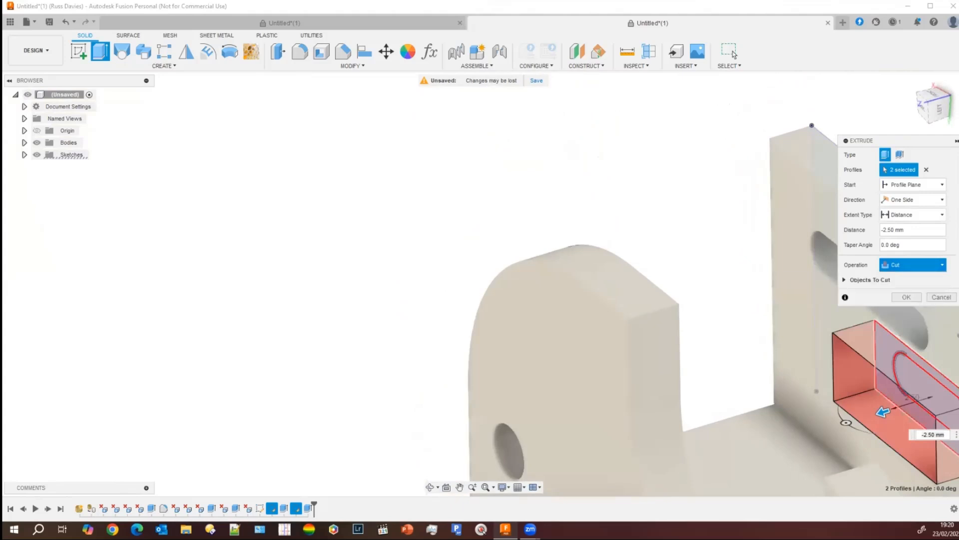
middle_drag(453, 256, 395, 410)
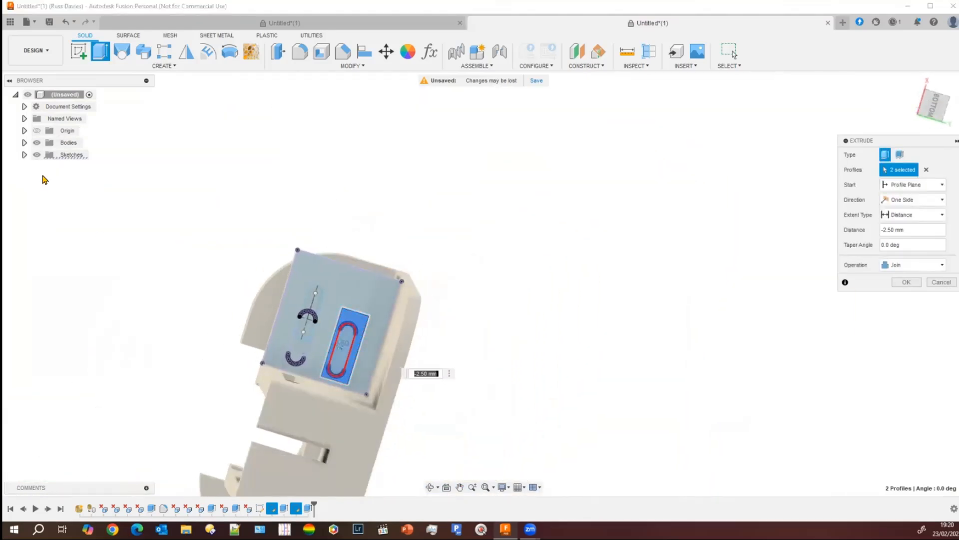
click(37, 156)
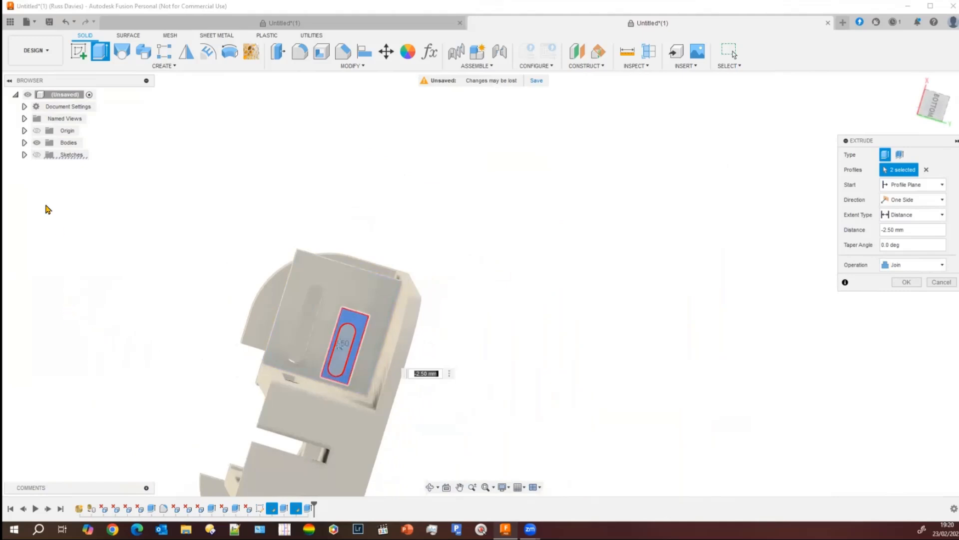
middle_drag(142, 222, 185, 193)
scroll(185, 193, down, 1)
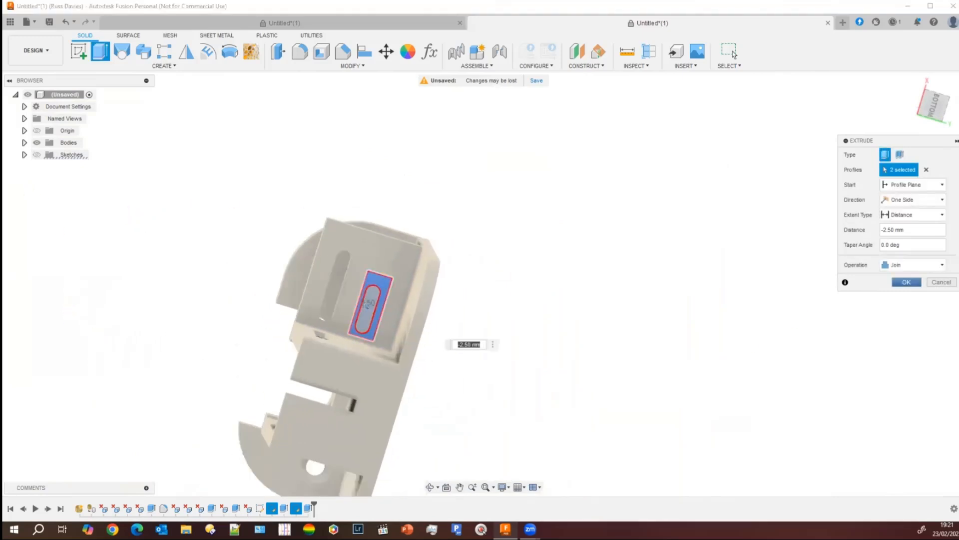
key(Return)
Examine the slotted wall and the rest of the bracket from several angles.
shift+middle_drag(483, 395, 508, 420)
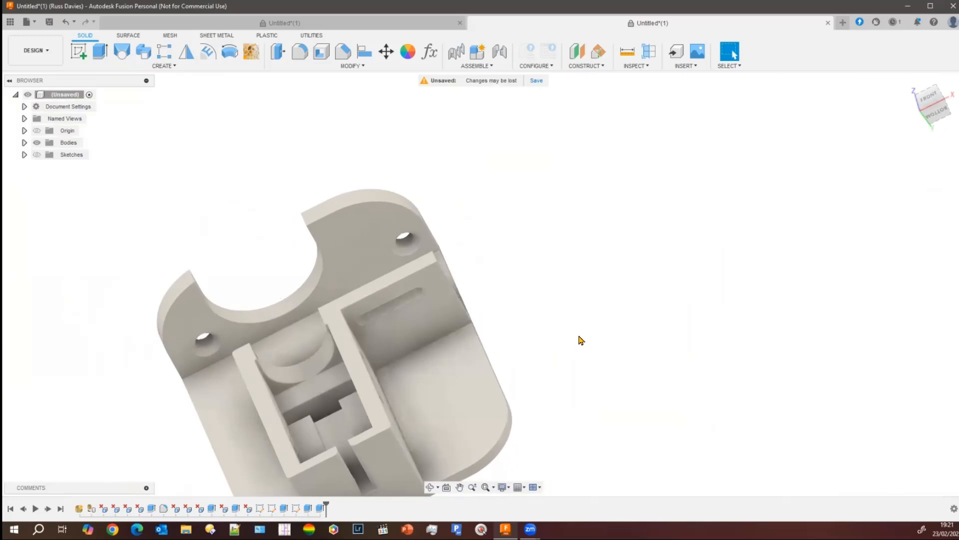
scroll(586, 296, down, 2)
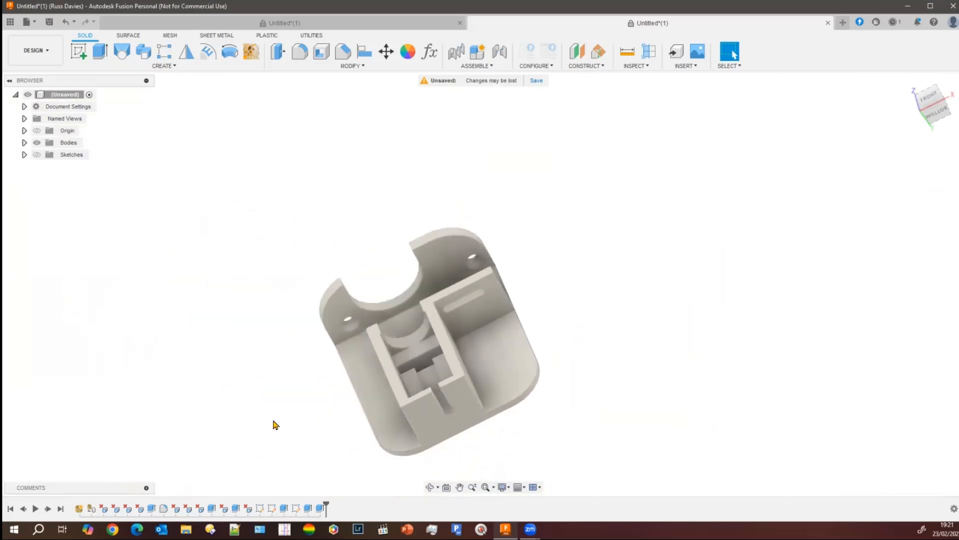
shift+middle_drag(250, 440, 229, 418)
scroll(467, 330, up, 3)
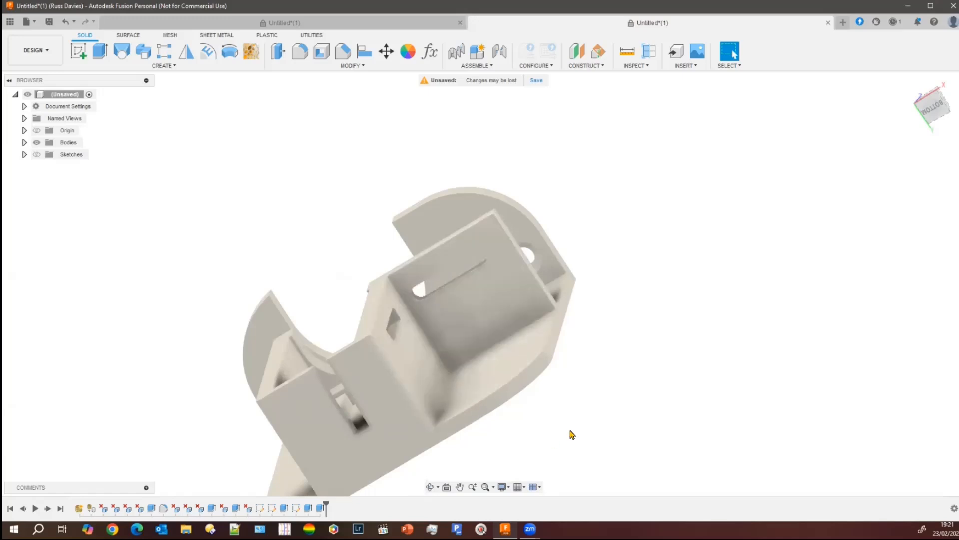
drag(548, 422, 486, 331)
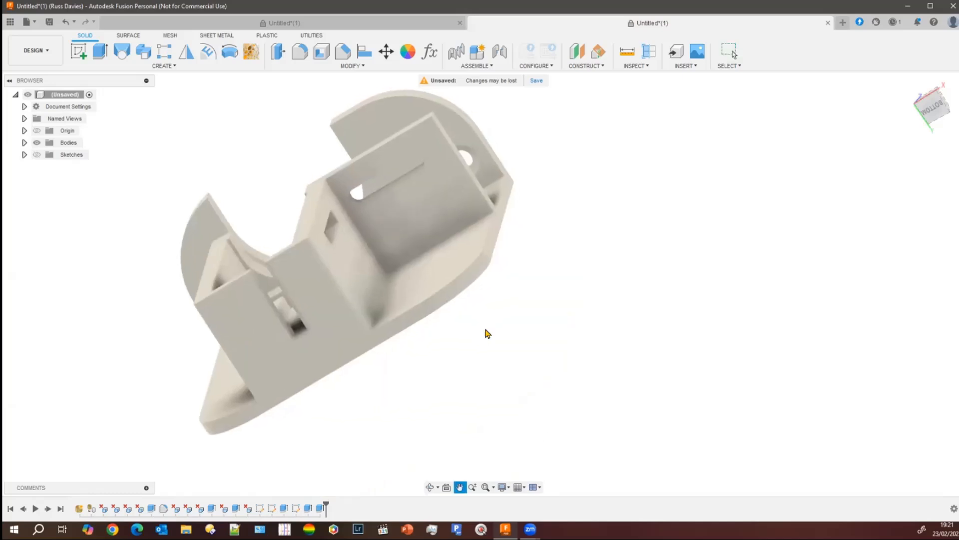
shift+middle_drag(460, 377, 517, 270)
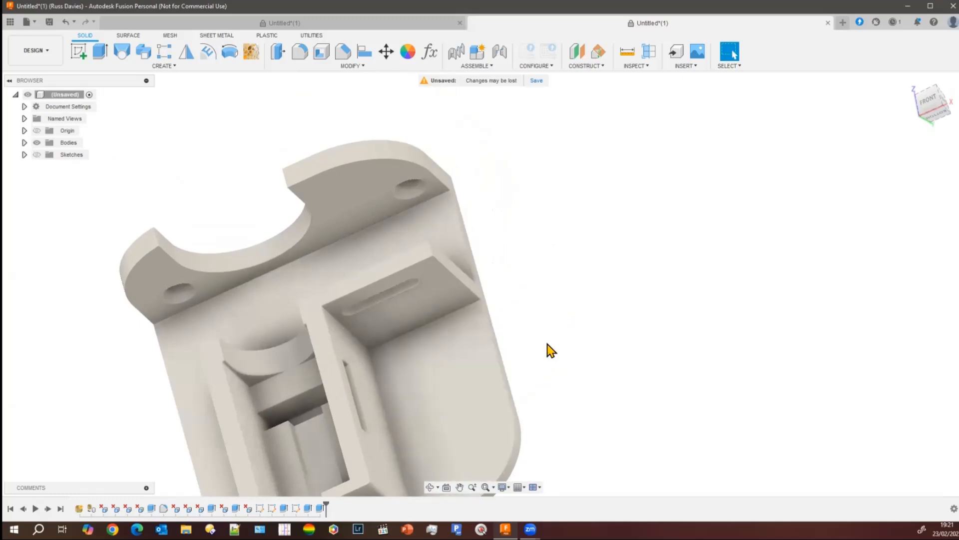
middle_drag(548, 349, 593, 283)
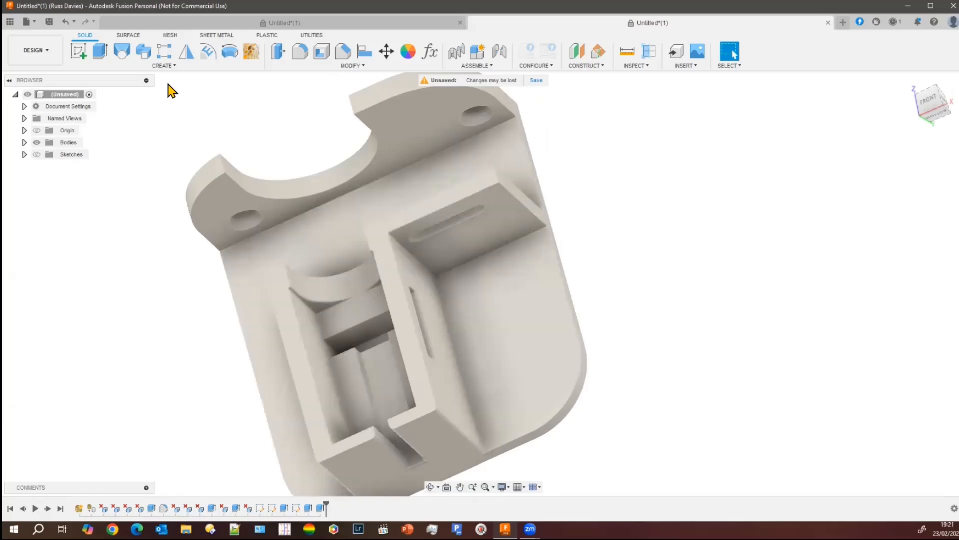
Sketch a circle about 6 mm in diameter near the middle of the flat round-cornered face beside the slotted wall, and finish the sketch.
click(84, 57)
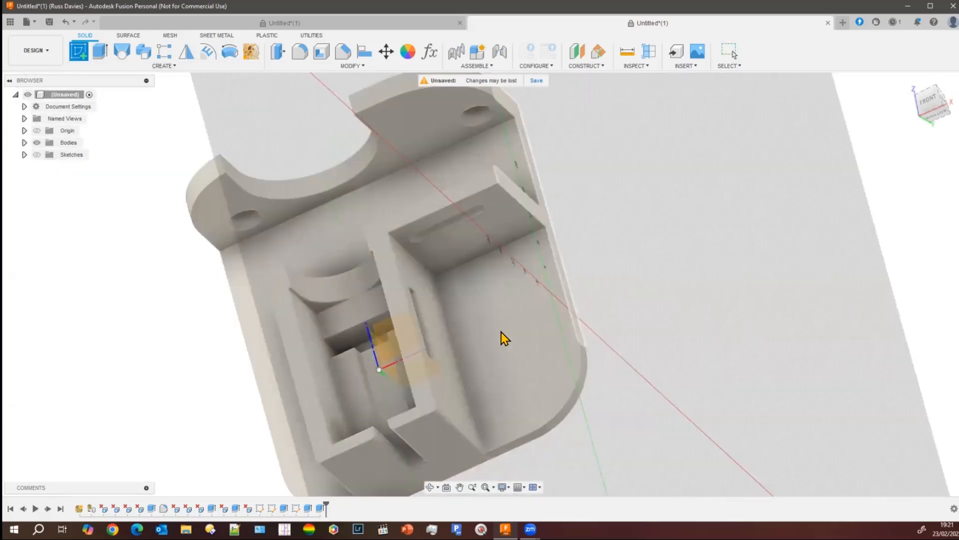
click(508, 341)
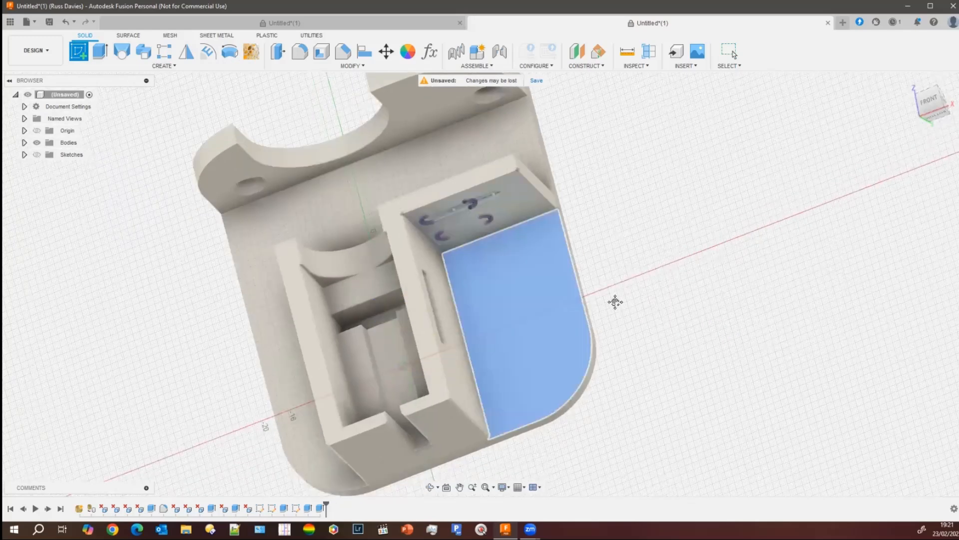
key(c)
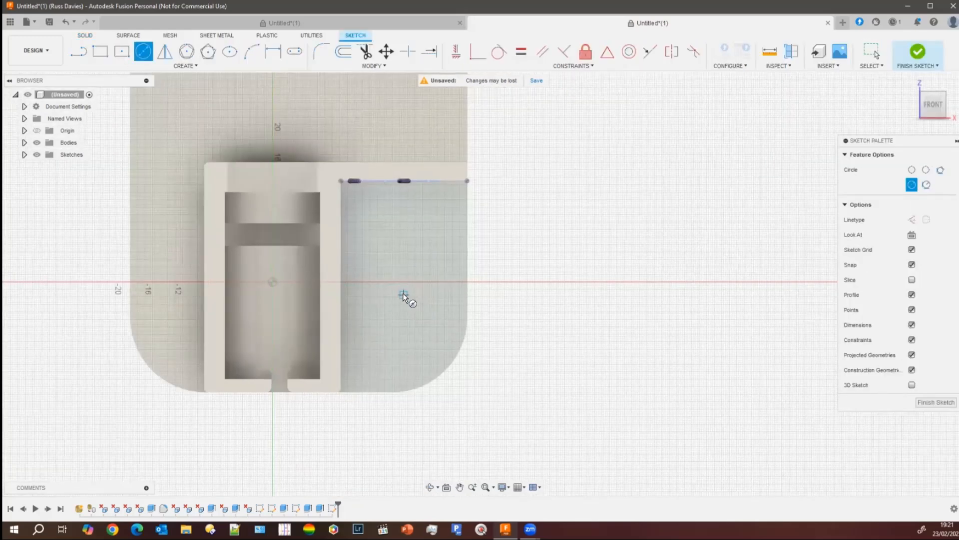
click(403, 295)
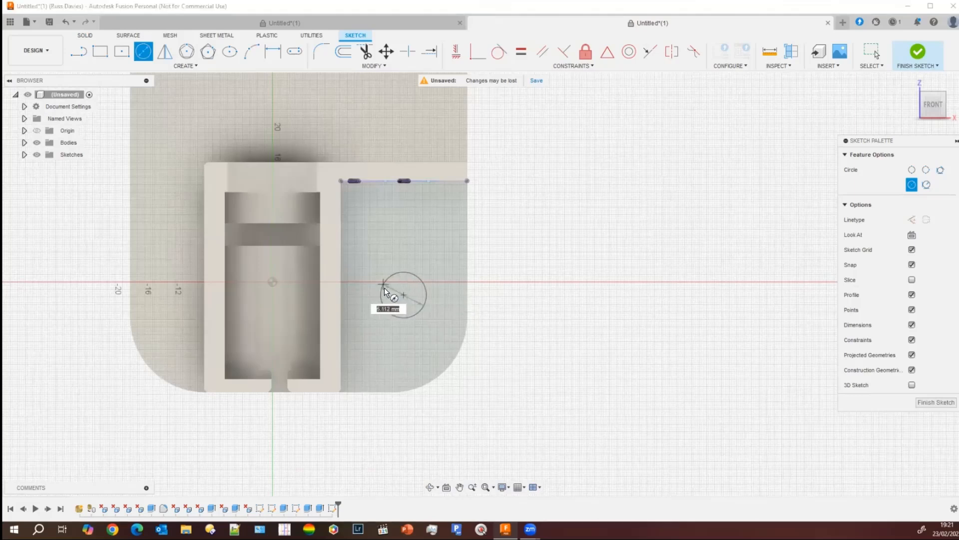
click(385, 287)
click(936, 402)
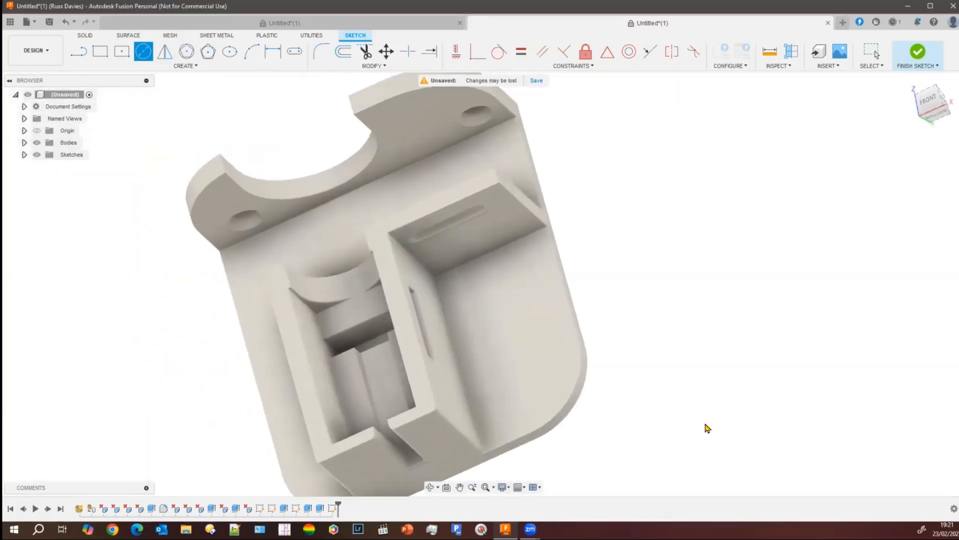
Show the sketches and extrude the circle profile as a cut through the base plate to make a round hole.
click(36, 154)
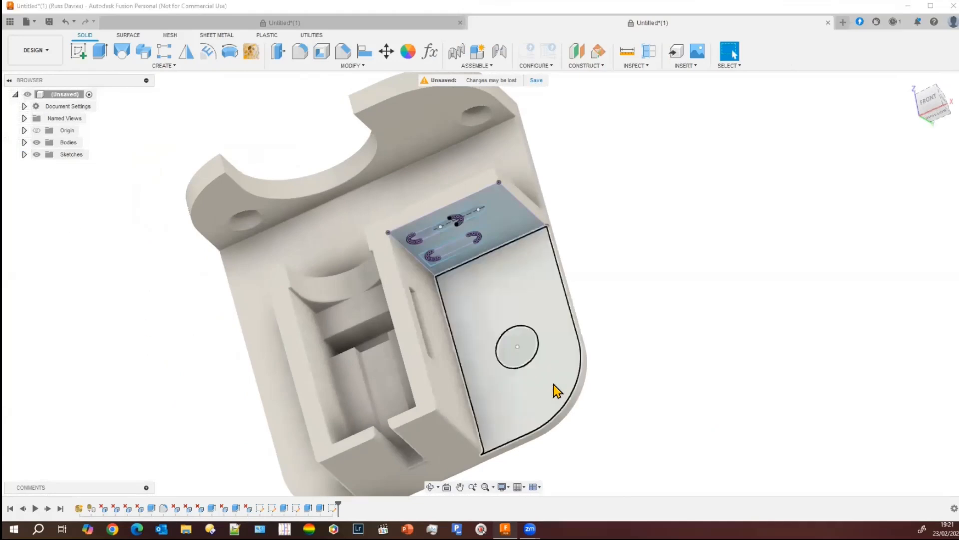
click(515, 359)
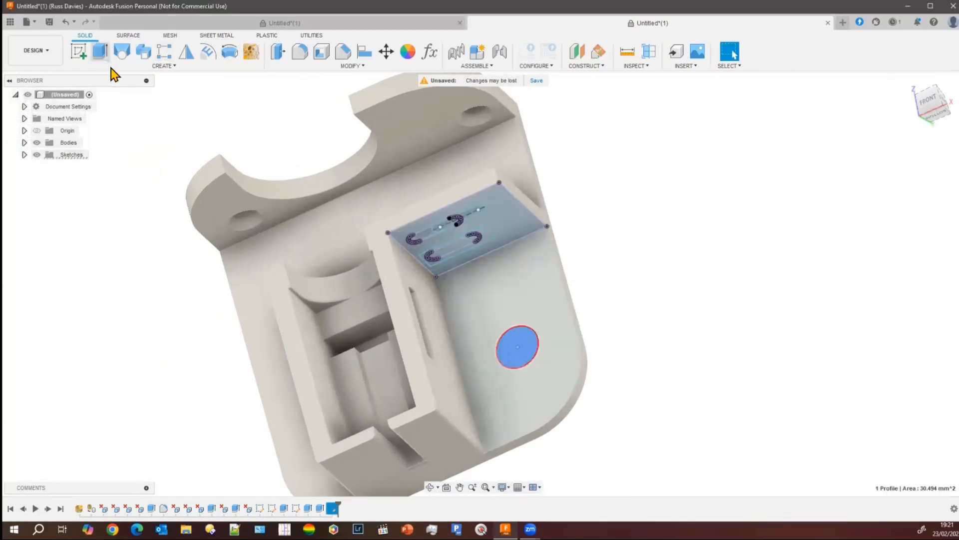
click(100, 51)
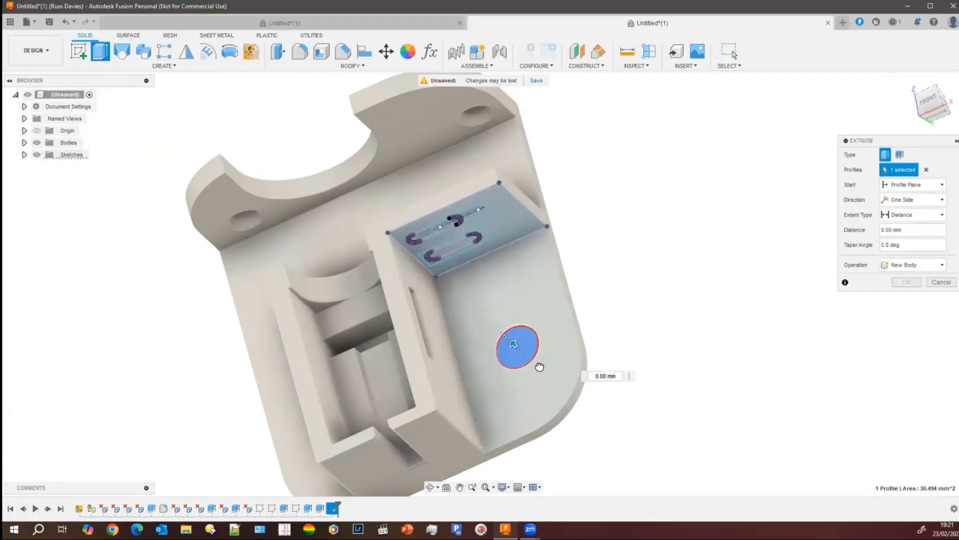
mouse_move(539, 366)
mouse_down()
mouse_move(608, 365)
mouse_move(553, 378)
mouse_up()
key(Return)
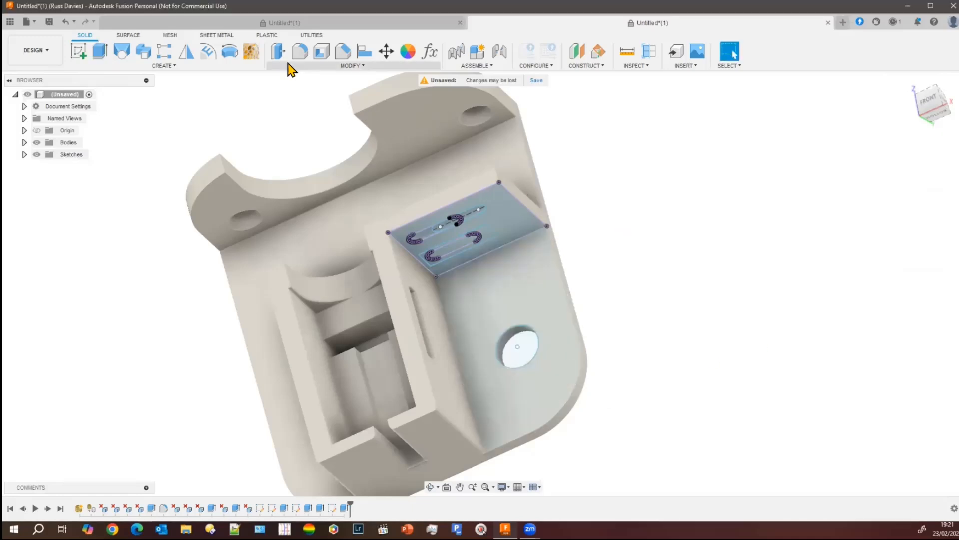
Chamfer the inner-side rim of the new round hole in the base plate with an equal distance of 0.99 mm.
click(343, 51)
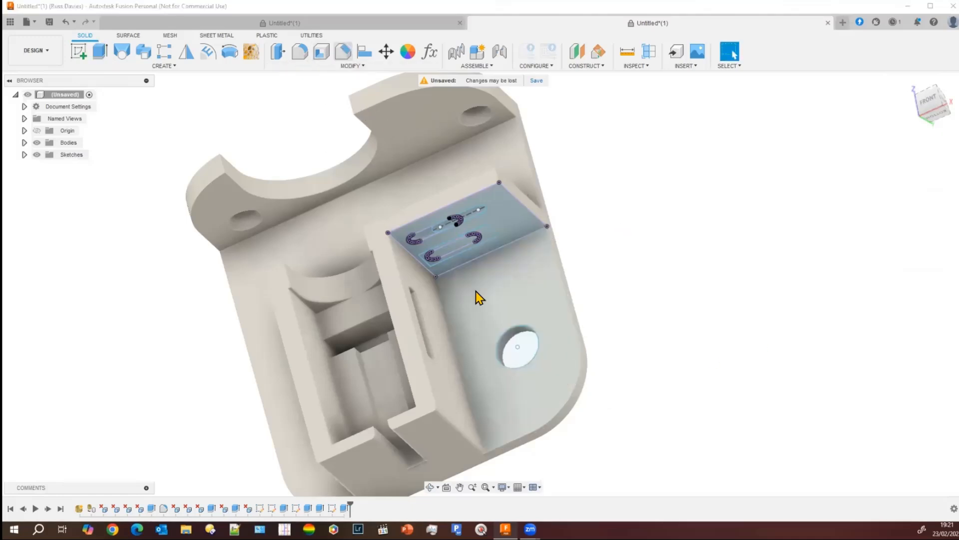
click(521, 334)
scroll(522, 332, up, 2)
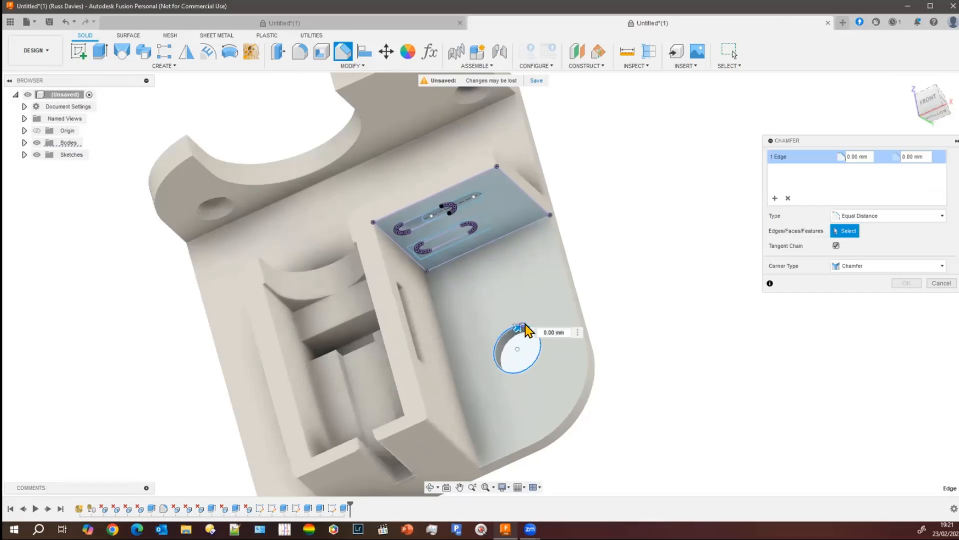
drag(520, 327, 522, 326)
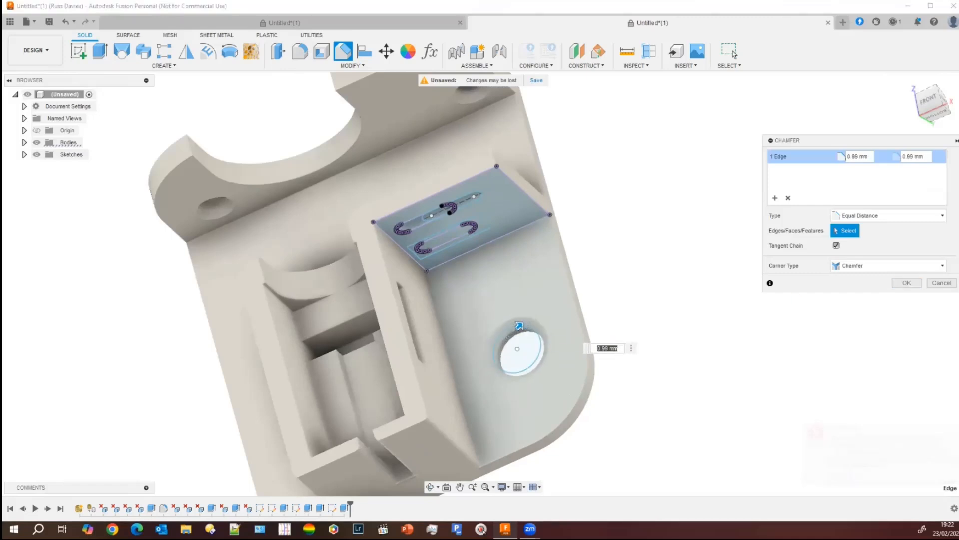
key(Return)
Delete the triangular facet beside the countersunk hole on the inner face of the curved flange.
shift+middle_drag(675, 424, 551, 396)
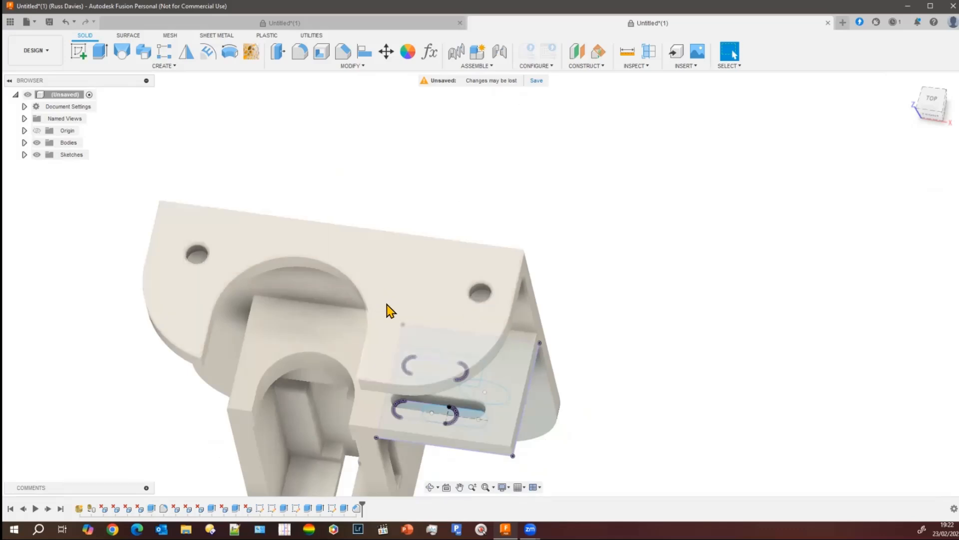
shift+middle_drag(381, 306, 374, 242)
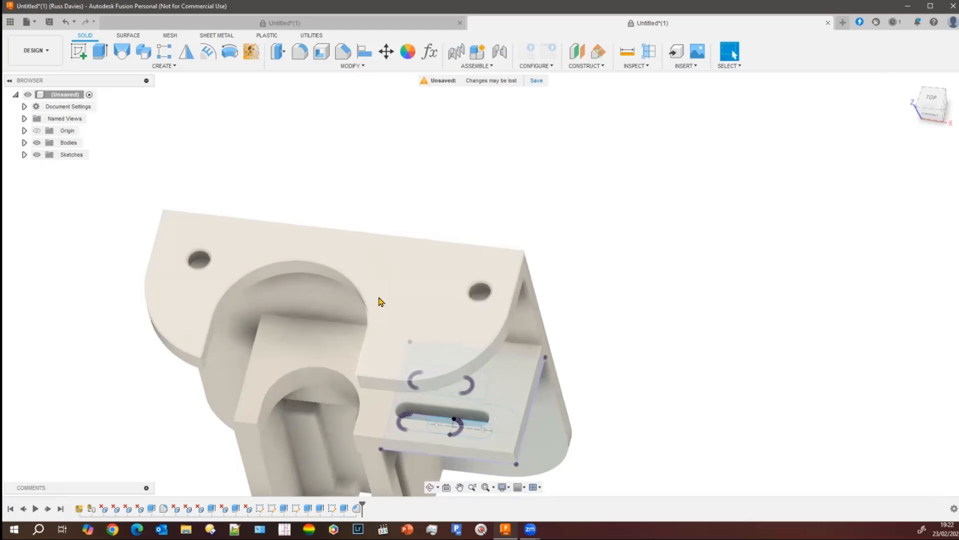
shift+middle_drag(379, 299, 349, 126)
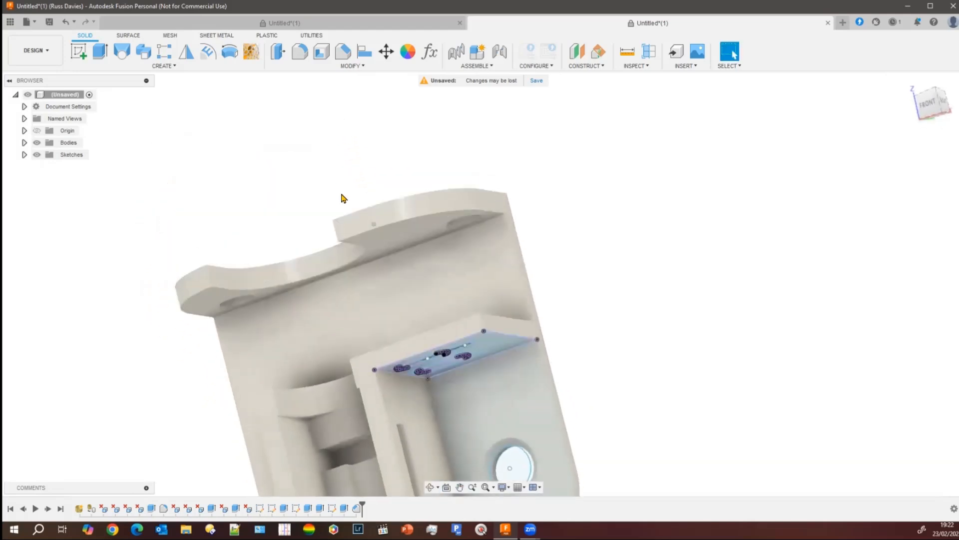
shift+middle_drag(321, 219, 314, 194)
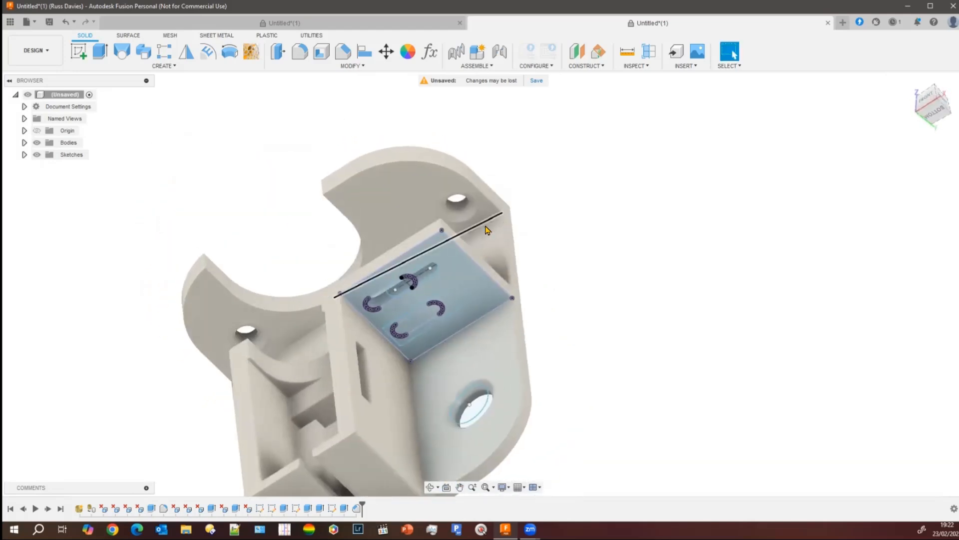
middle_drag(454, 284, 415, 325)
scroll(412, 286, down, 3)
scroll(405, 279, up, 3)
scroll(404, 277, up, 5)
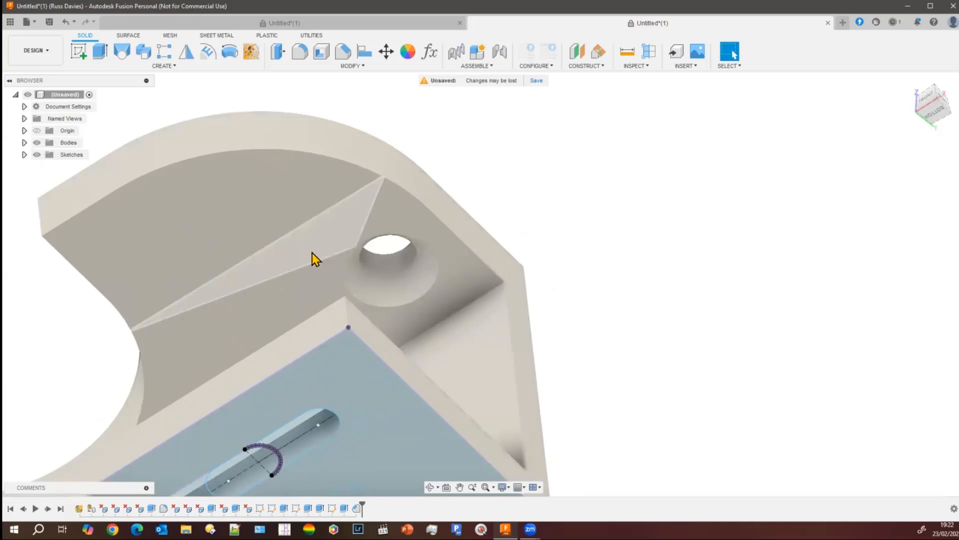
click(341, 226)
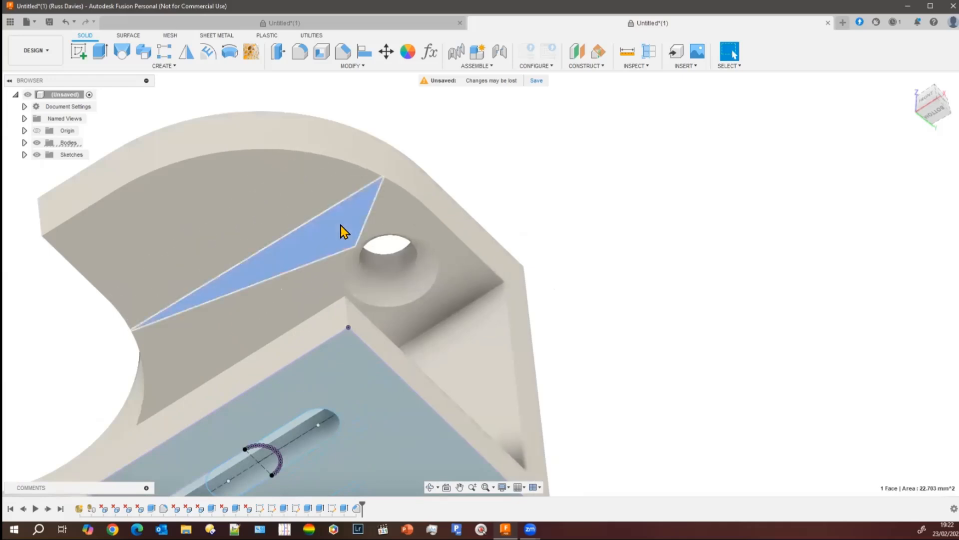
key(Delete)
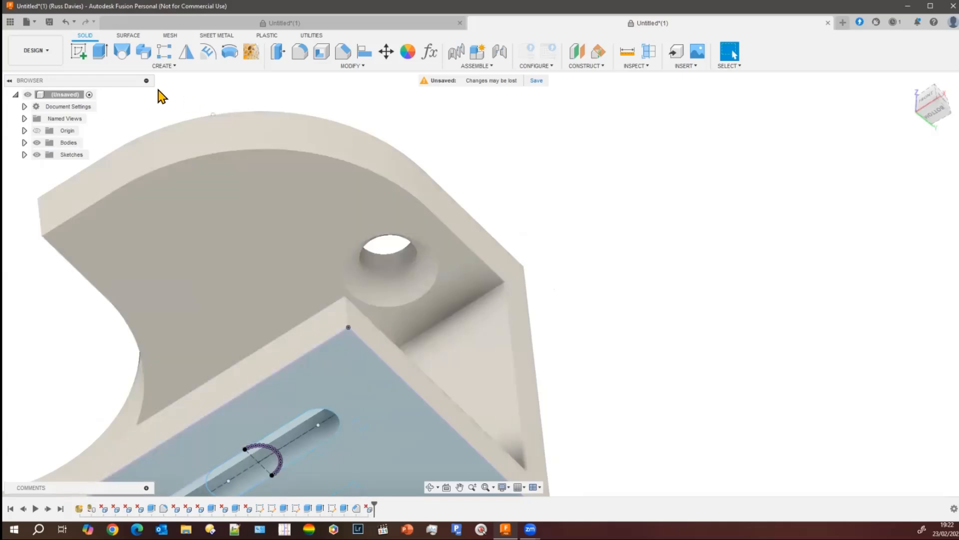
Start a sketch on the curved flange's inner face, look over its holes and the base plate, and finish the sketch without drawing anything.
click(79, 51)
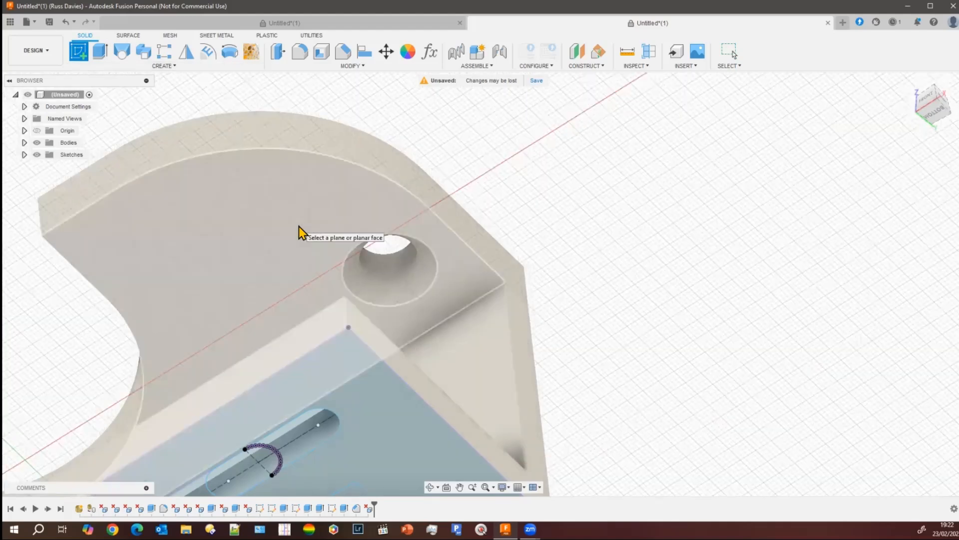
click(297, 235)
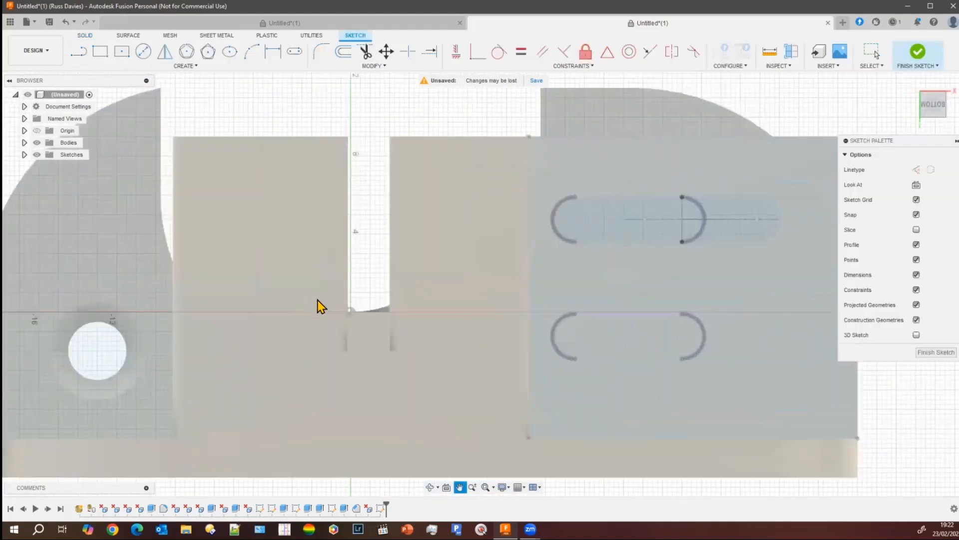
shift+middle_drag(525, 407, 533, 195)
shift+middle_drag(547, 272, 595, 322)
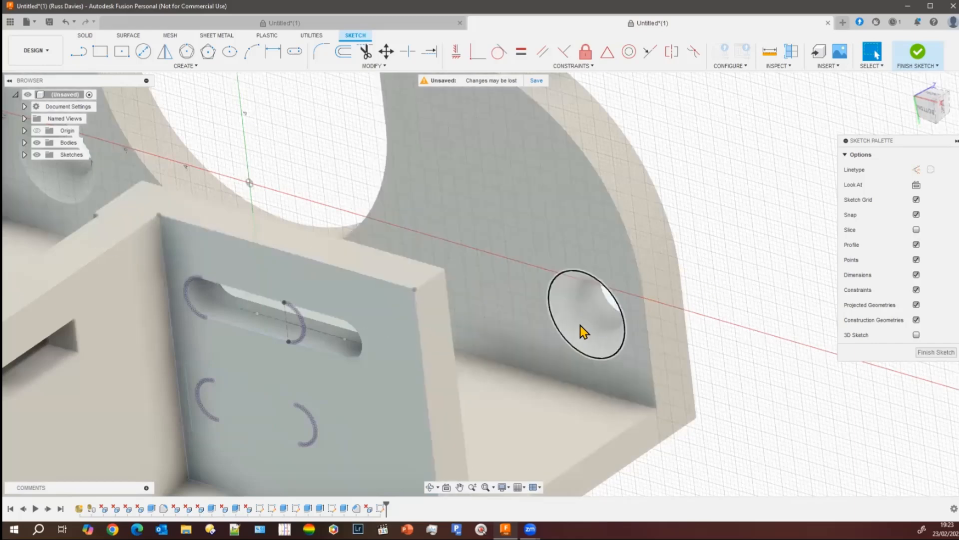
scroll(563, 371, down, 5)
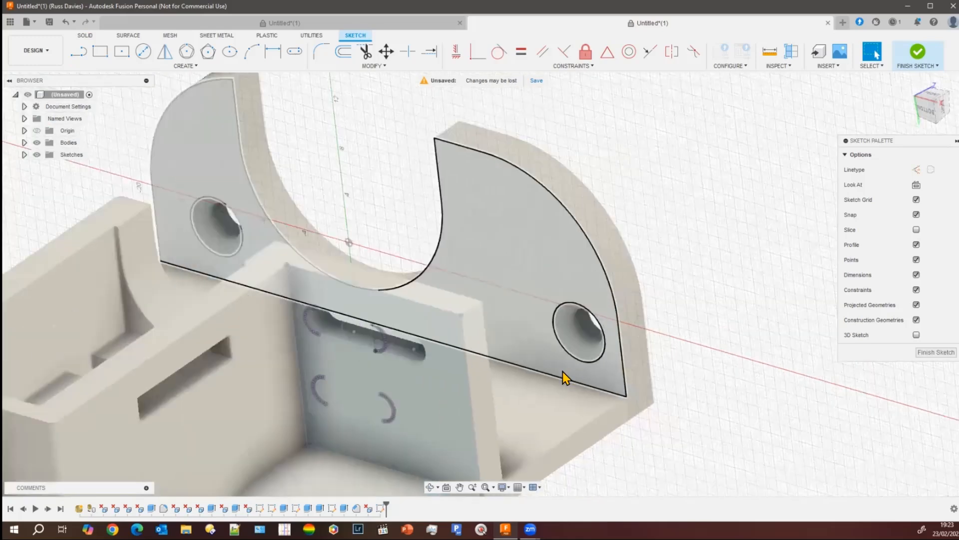
middle_drag(586, 393, 619, 220)
shift+middle_drag(370, 475, 429, 404)
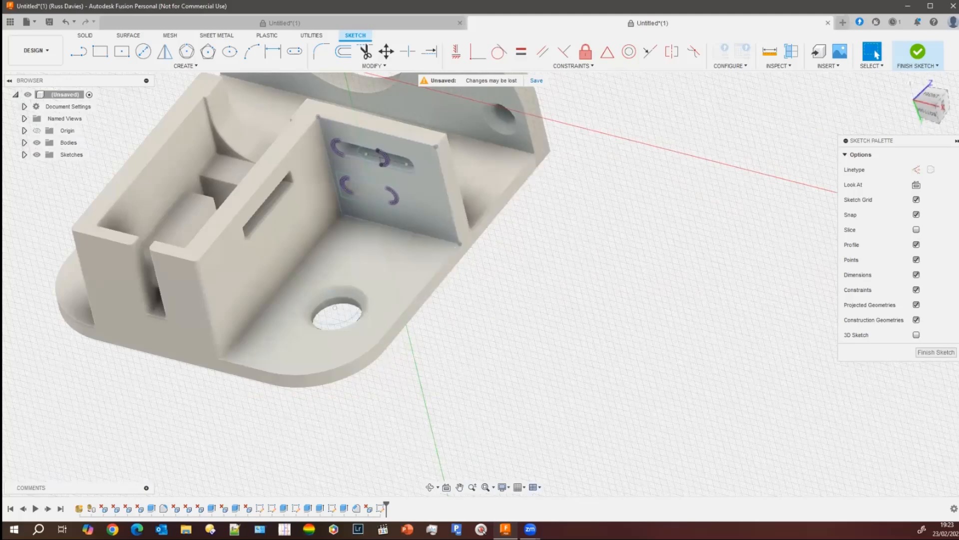
click(936, 352)
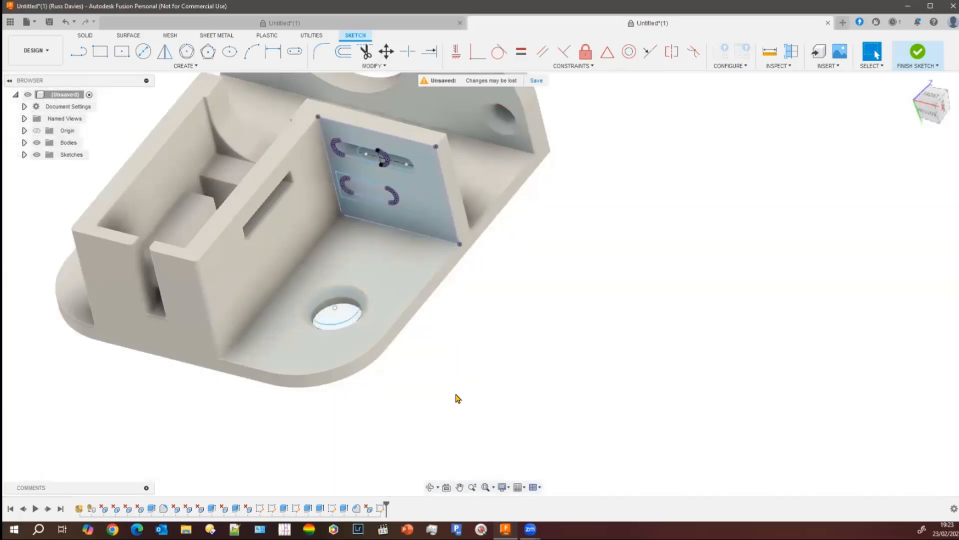
drag(268, 415, 252, 347)
click(420, 395)
drag(423, 392, 266, 353)
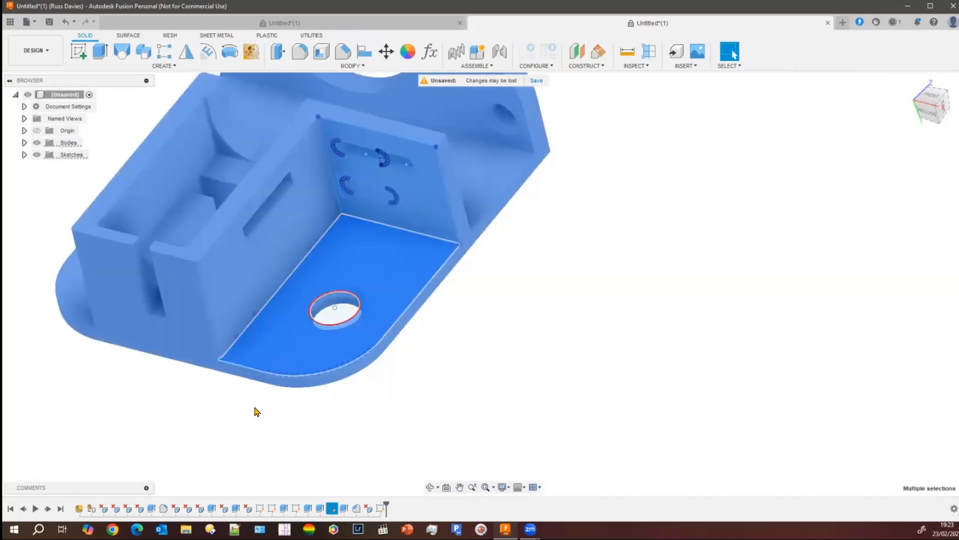
shift+middle_drag(229, 405, 233, 421)
middle_drag(464, 411, 449, 337)
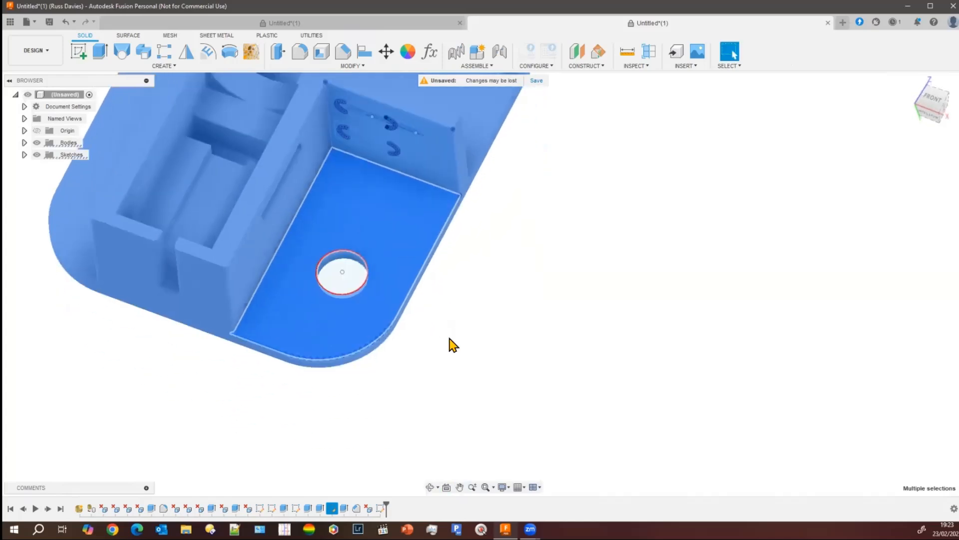
click(436, 394)
drag(458, 388, 276, 316)
Select all the facets of the base plate's rounded corner on the side opposite the round hole and delete them to square off the corner.
shift+middle_drag(287, 420, 234, 400)
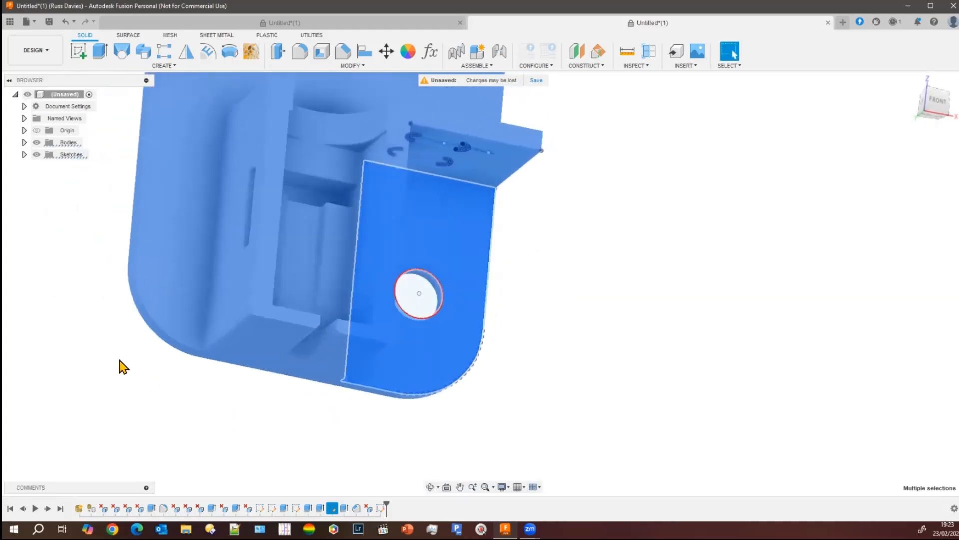
click(120, 360)
drag(106, 234, 197, 400)
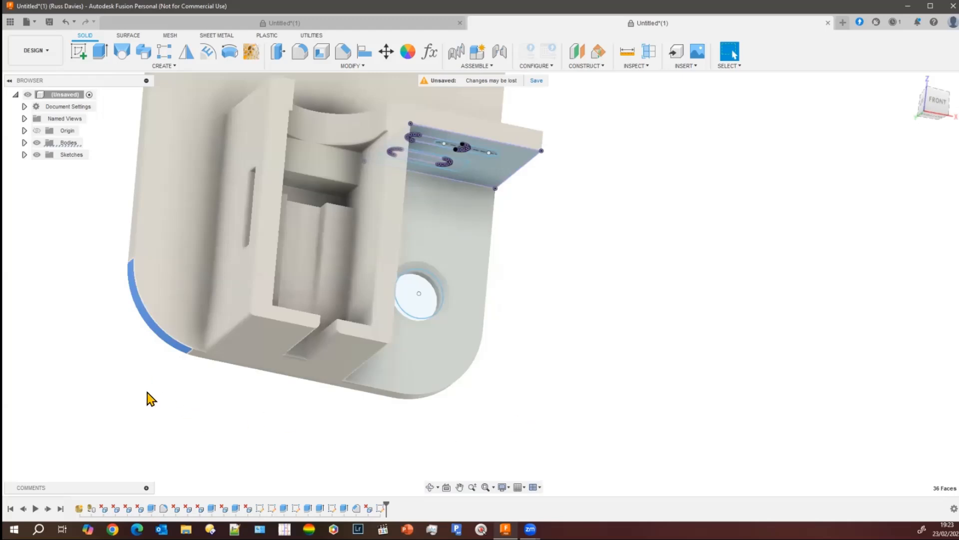
key(Delete)
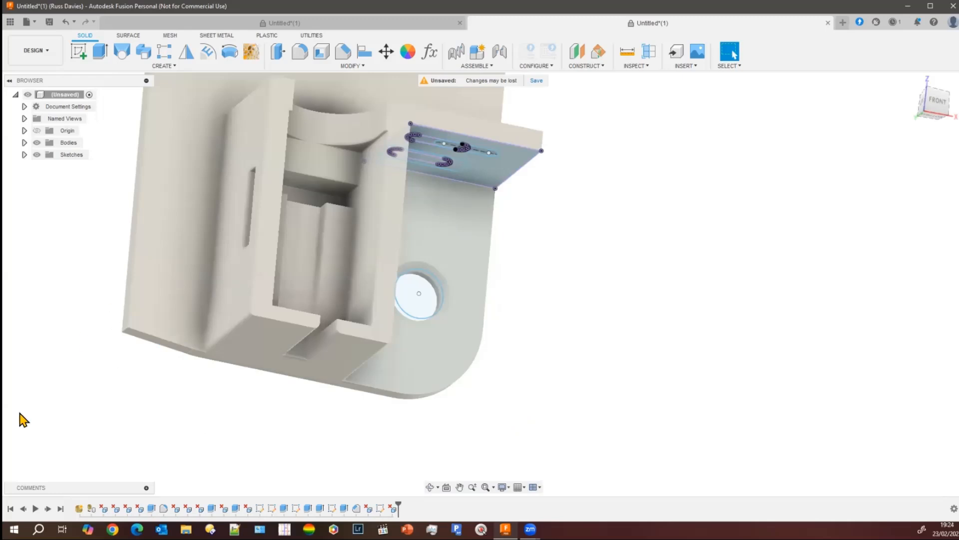
Delete the triangular facet on the narrow face of the cross rib inside the box-shaped housing.
scroll(192, 473, down, 4)
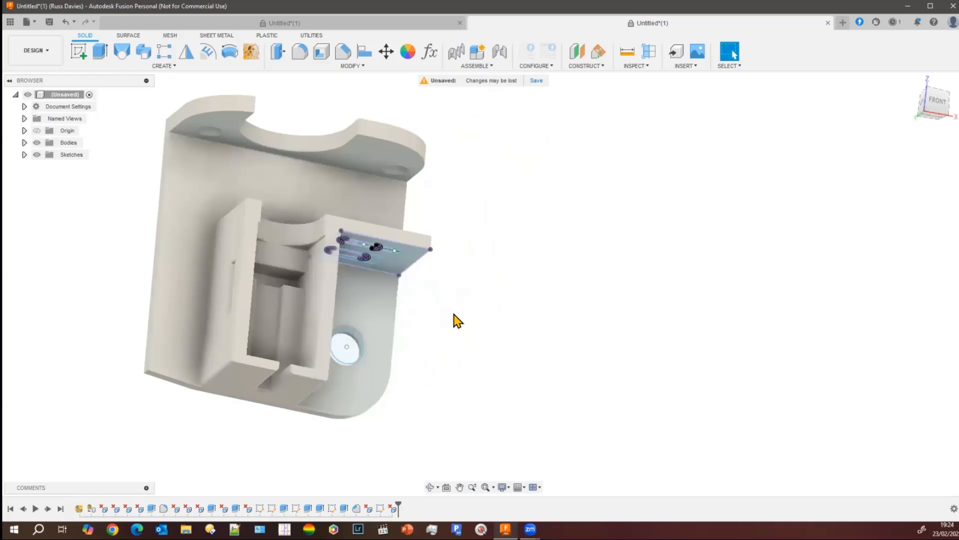
middle_drag(456, 321, 507, 422)
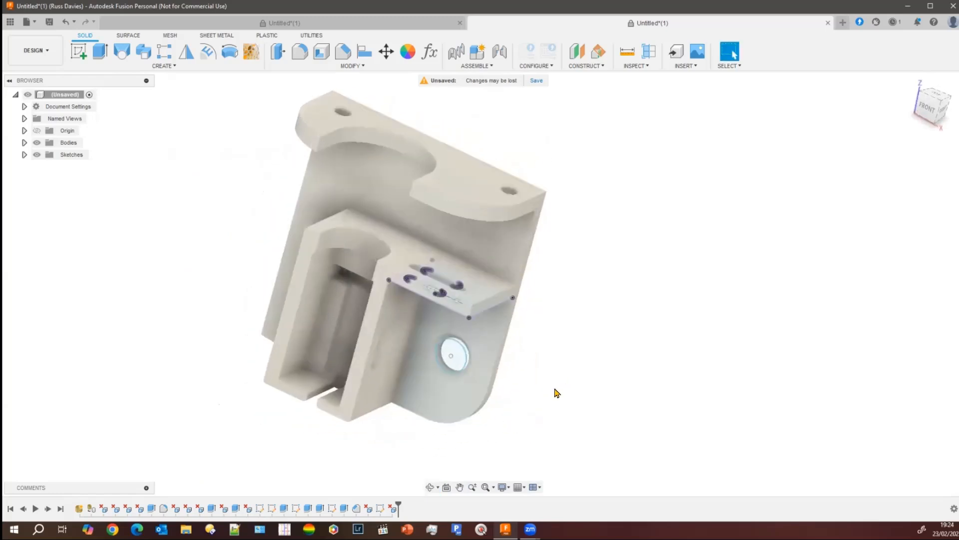
shift+middle_drag(554, 392, 563, 309)
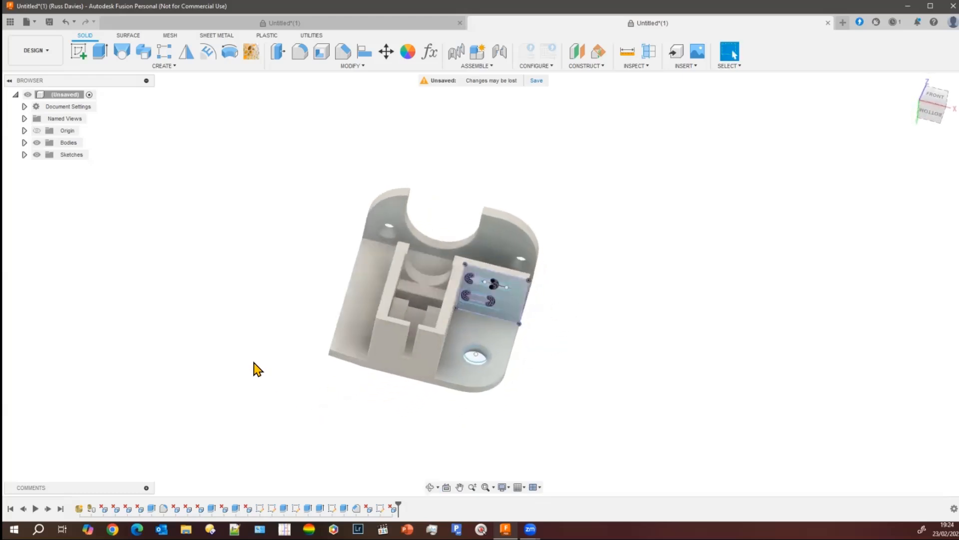
mouse_move(274, 344)
shift+middle_down()
mouse_move(293, 353)
mouse_move(274, 381)
shift+middle_up()
scroll(428, 334, up, 10)
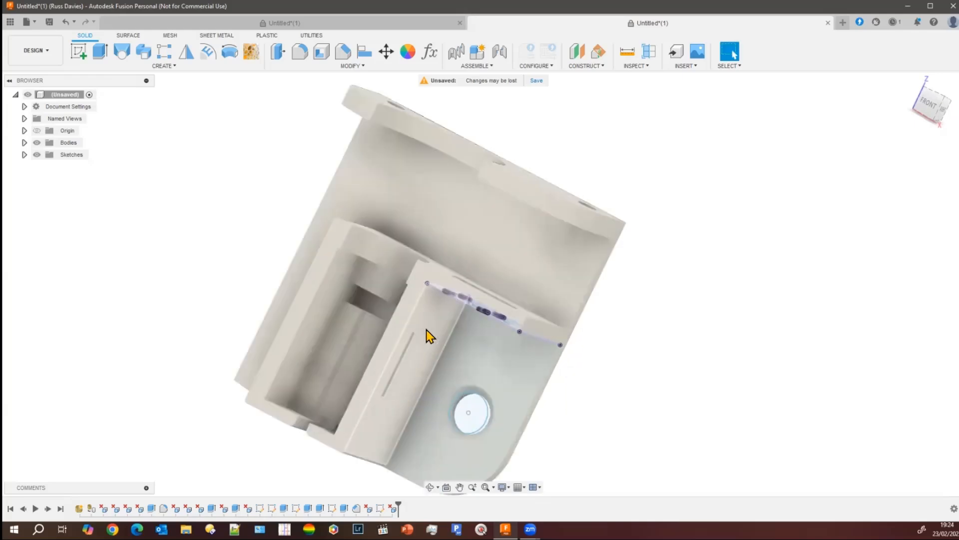
mouse_move(619, 350)
middle_down()
mouse_move(603, 319)
mouse_move(634, 319)
mouse_move(628, 325)
middle_up()
scroll(319, 281, up, 2)
scroll(319, 280, up, 2)
scroll(309, 208, down, 1)
middle_drag(308, 220, 328, 381)
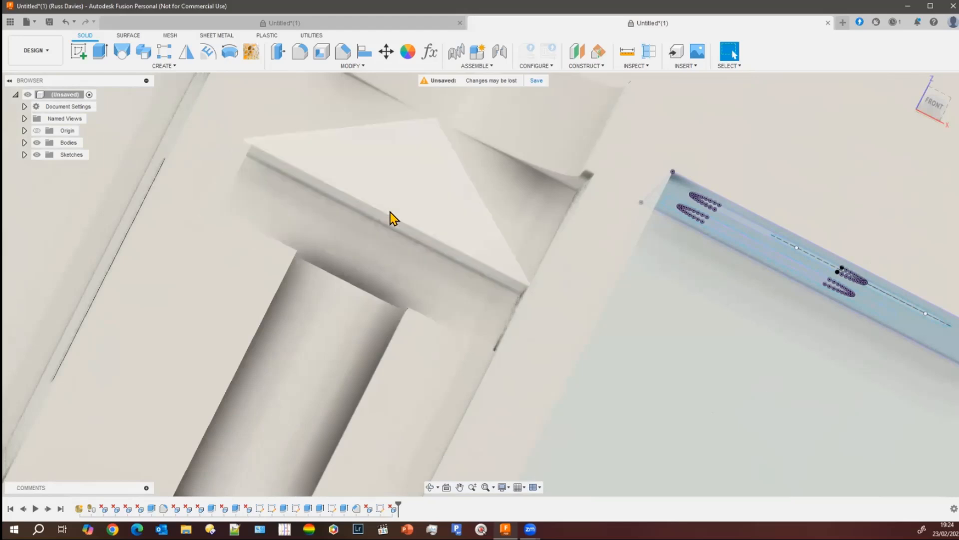
scroll(393, 229, up, 3)
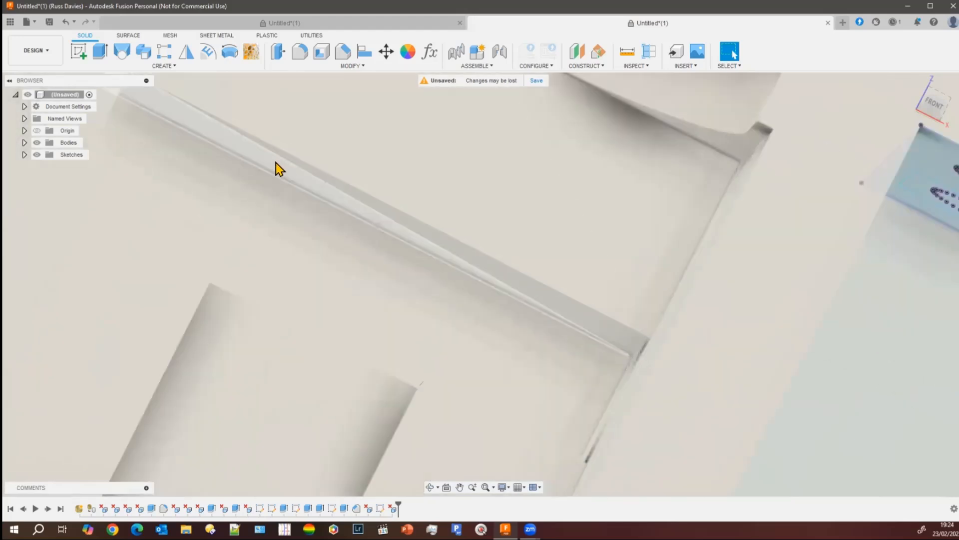
click(277, 163)
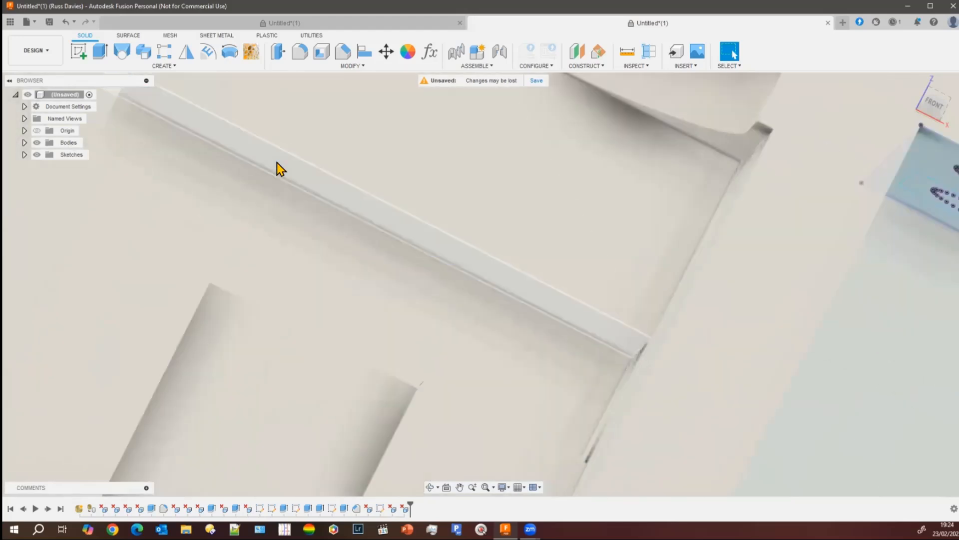
Extrude the narrow face of the cross rib inside the housing -1.104 mm as a cut.
click(328, 190)
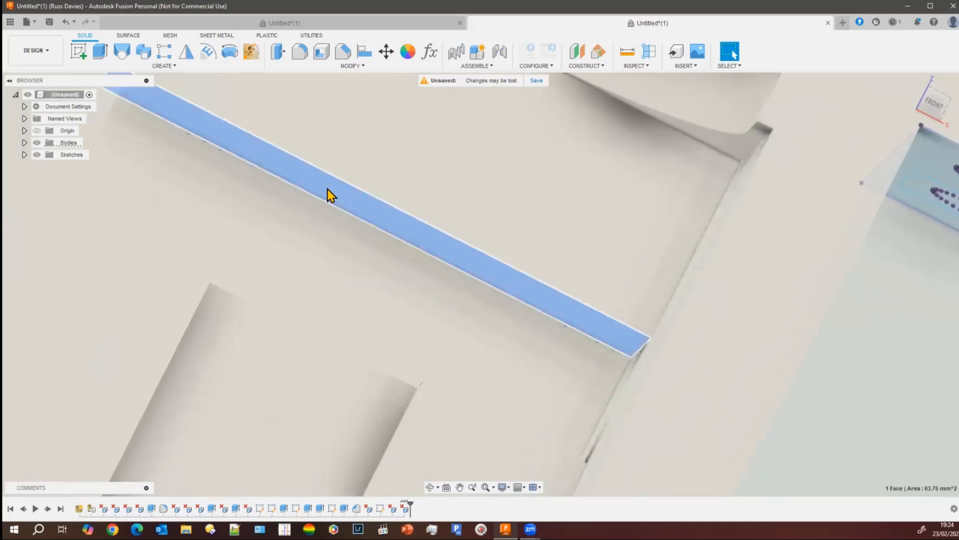
click(100, 51)
drag(323, 200, 352, 140)
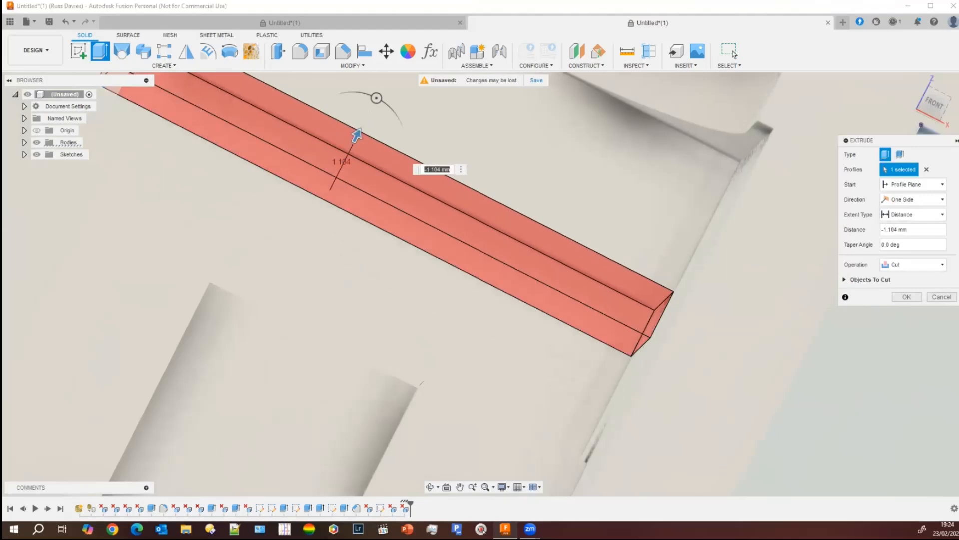
click(906, 297)
Examine the trimmed cross rib, the housing's outer wall and the whole bracket from several angles.
scroll(517, 362, down, 2)
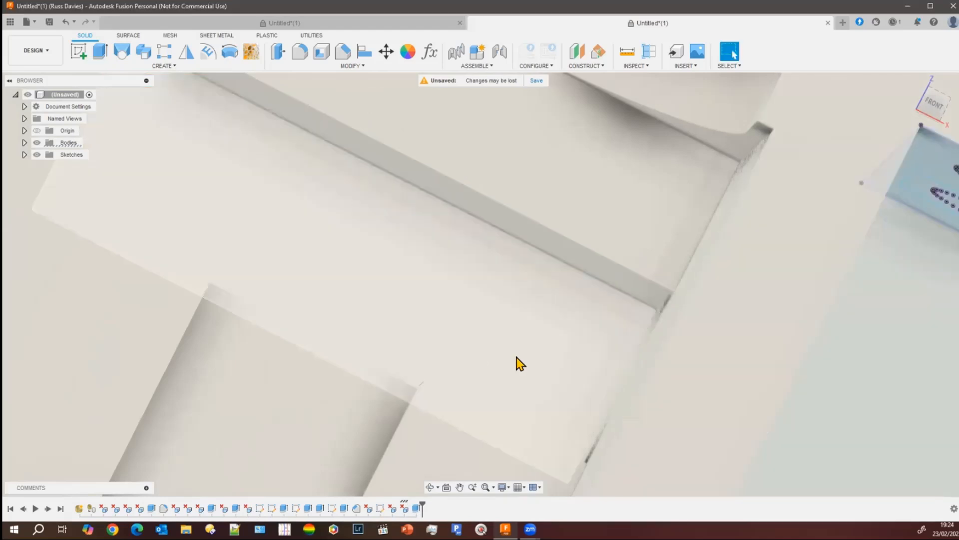
scroll(428, 370, down, 2)
scroll(299, 395, down, 1)
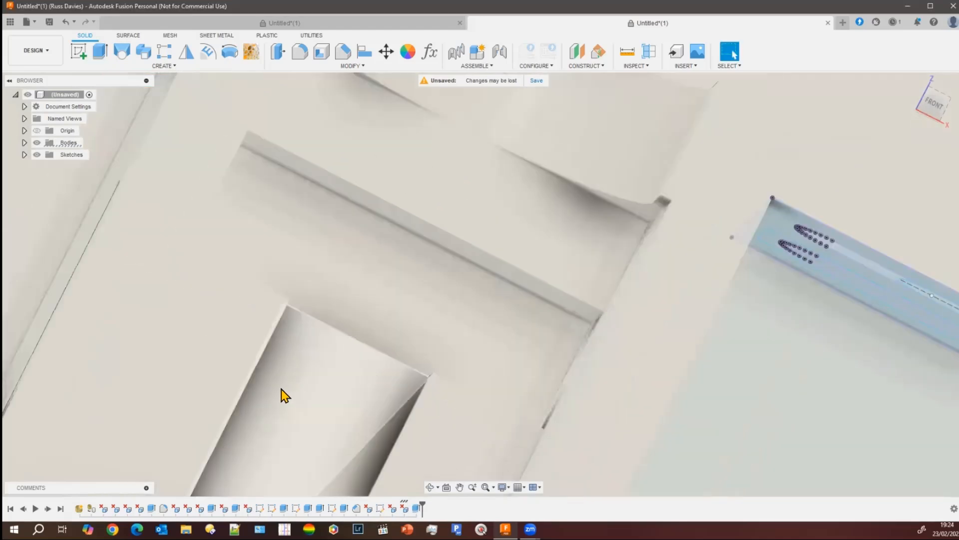
shift+middle_drag(280, 393, 218, 341)
shift+middle_drag(216, 270, 524, 298)
scroll(524, 291, down, 5)
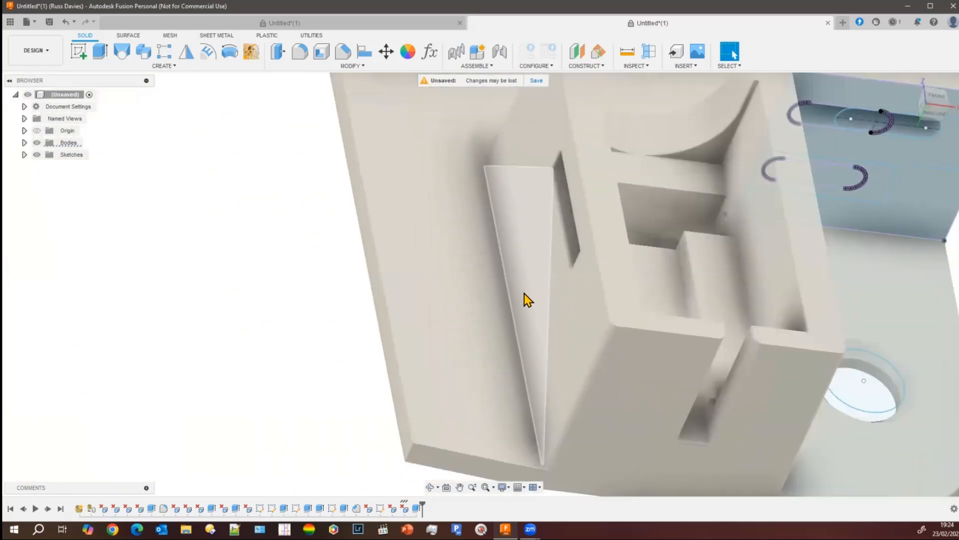
middle_drag(520, 242, 340, 222)
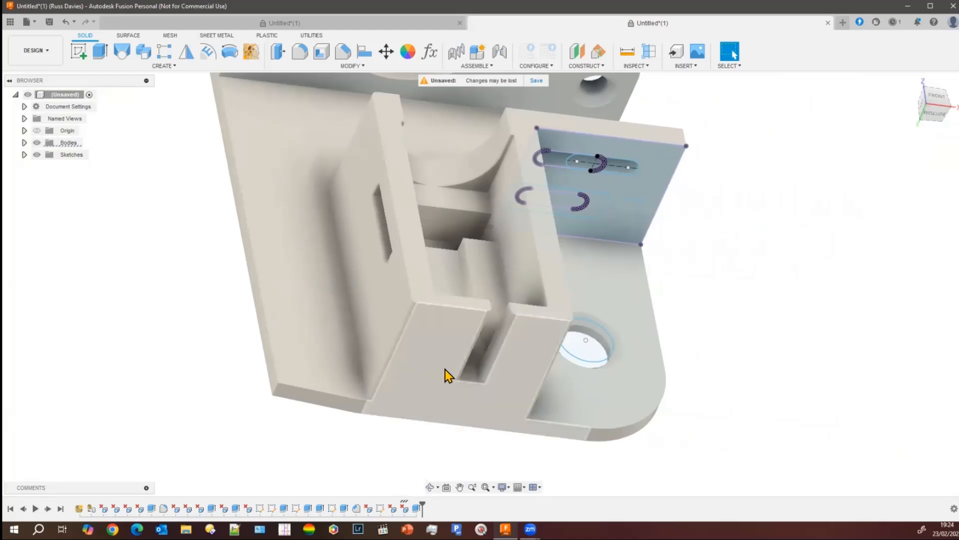
scroll(417, 357, down, 5)
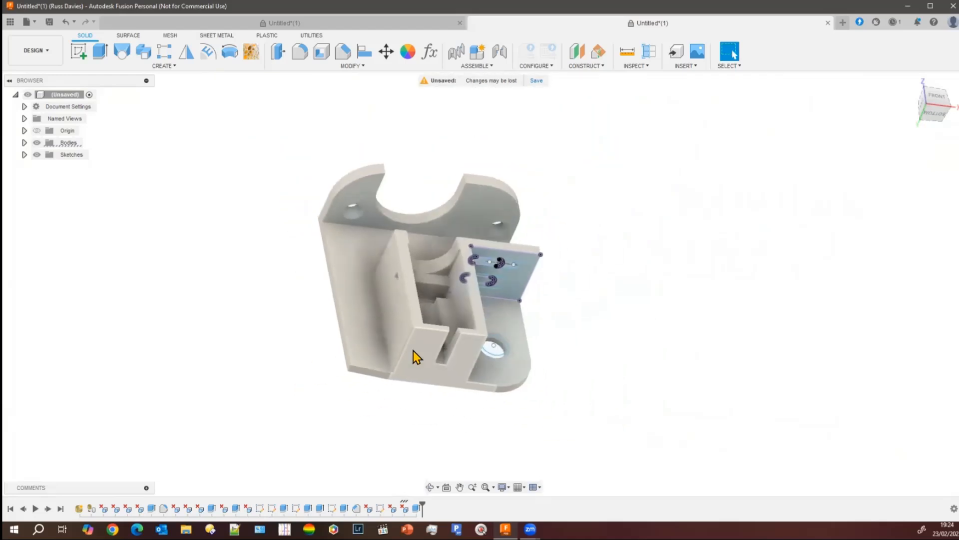
shift+middle_drag(556, 343, 554, 368)
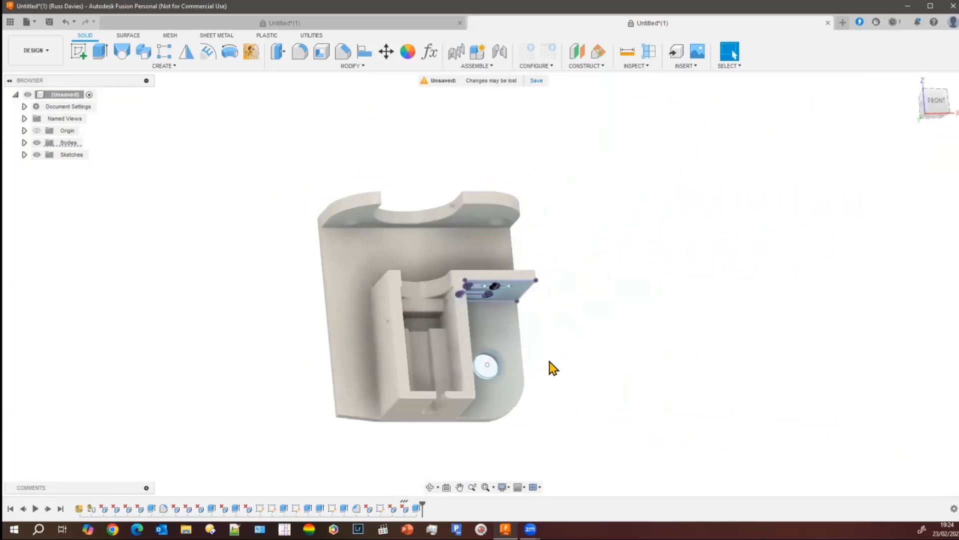